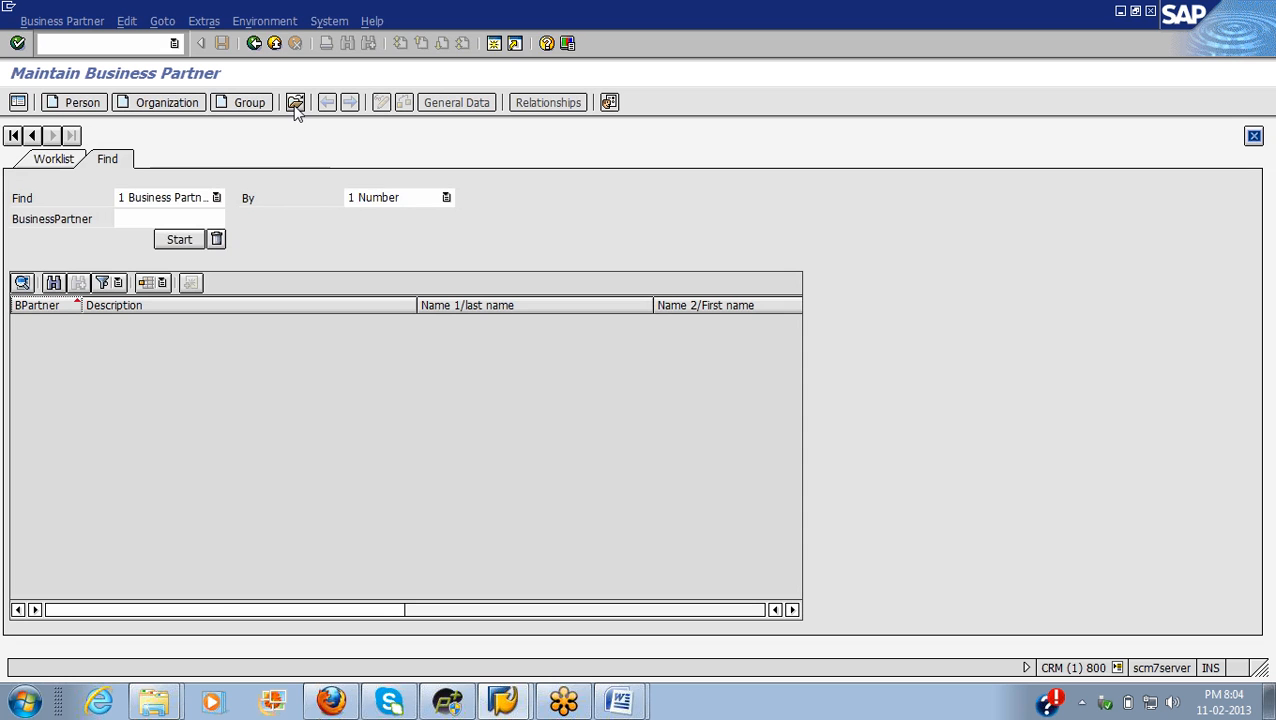
Step: Open the existing business partner record using the first previously entered business partner ID
left_click(295, 104)
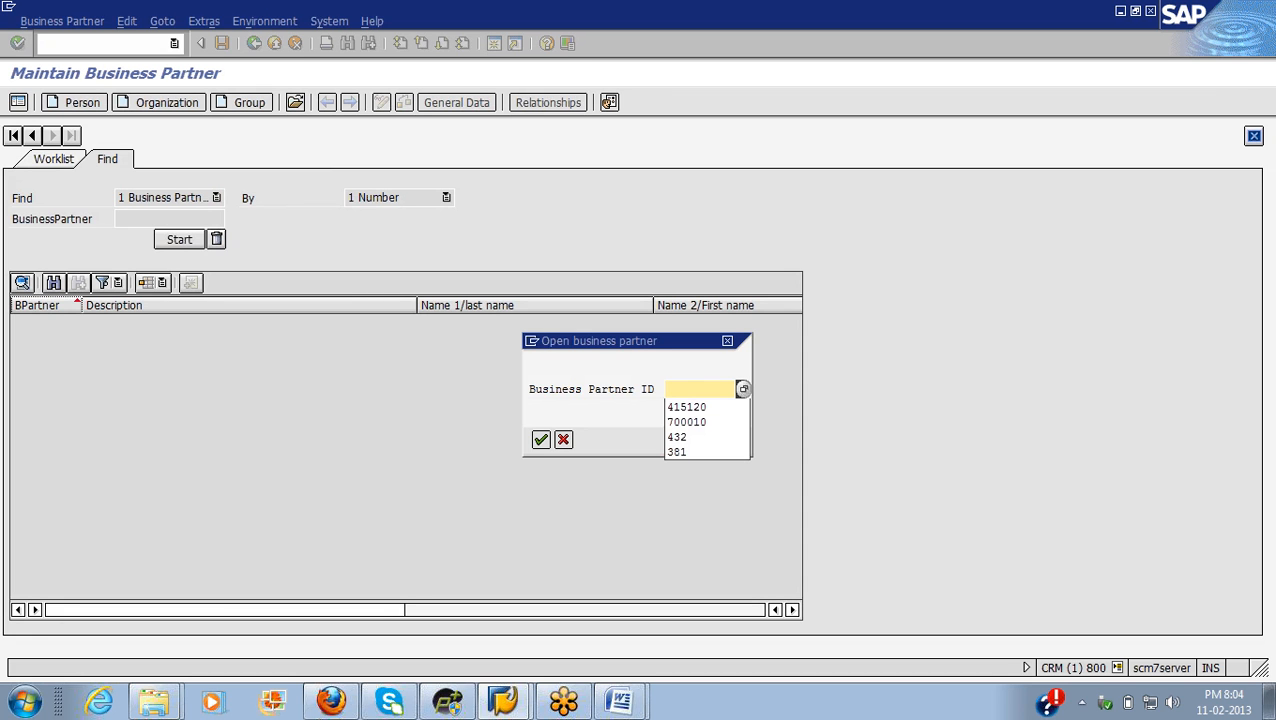
left_click(699, 408)
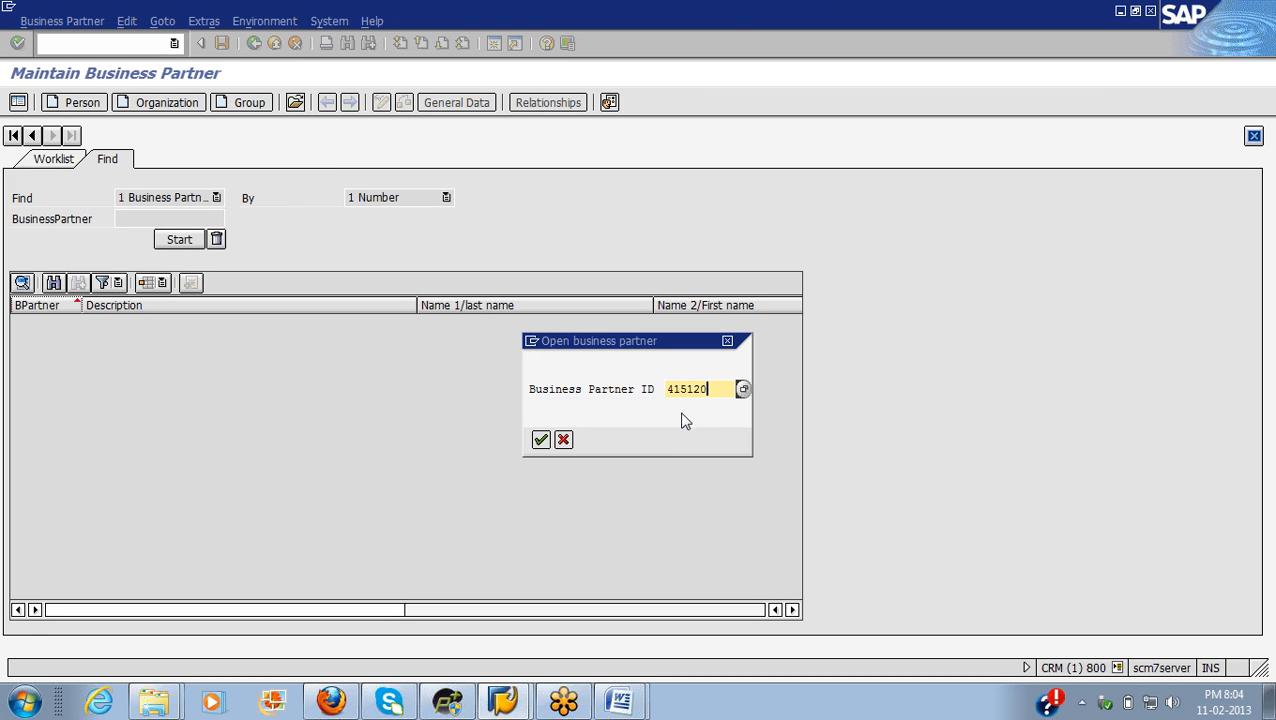
left_click(540, 441)
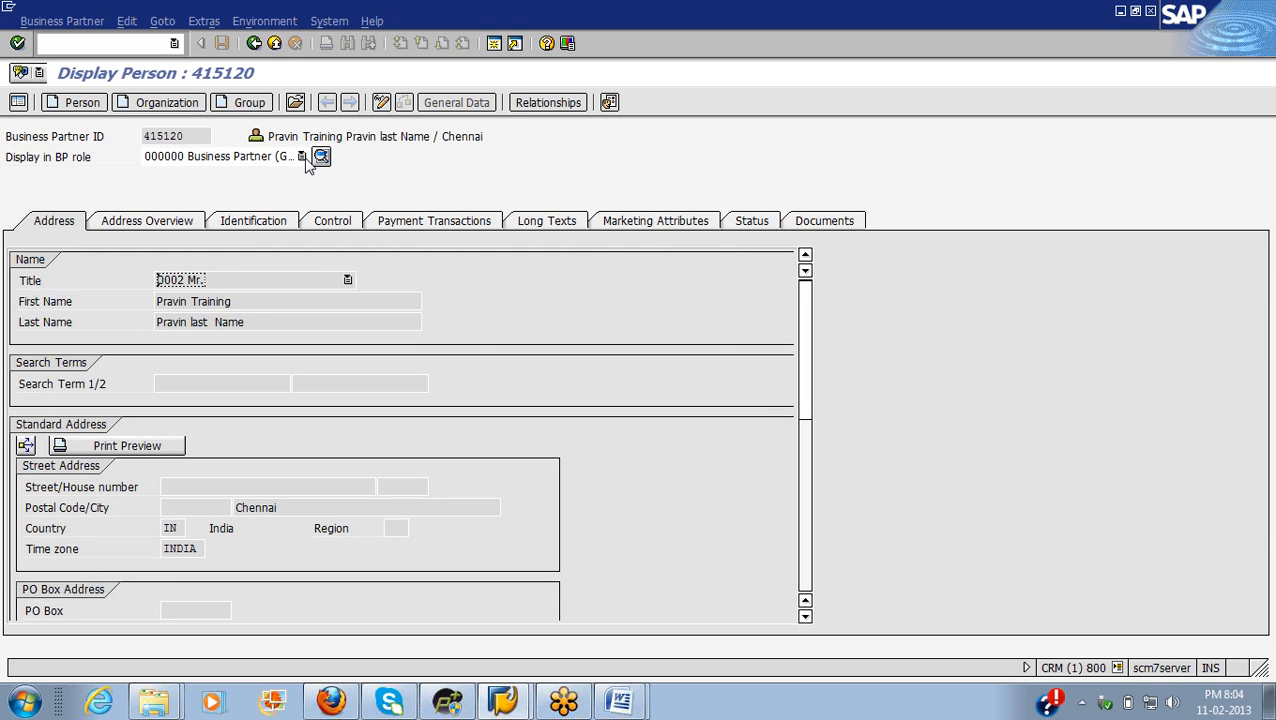
Step: In change mode, remove the Y_Y_PC USERS attribute set from the business partner's marketing attributes
left_click(661, 226)
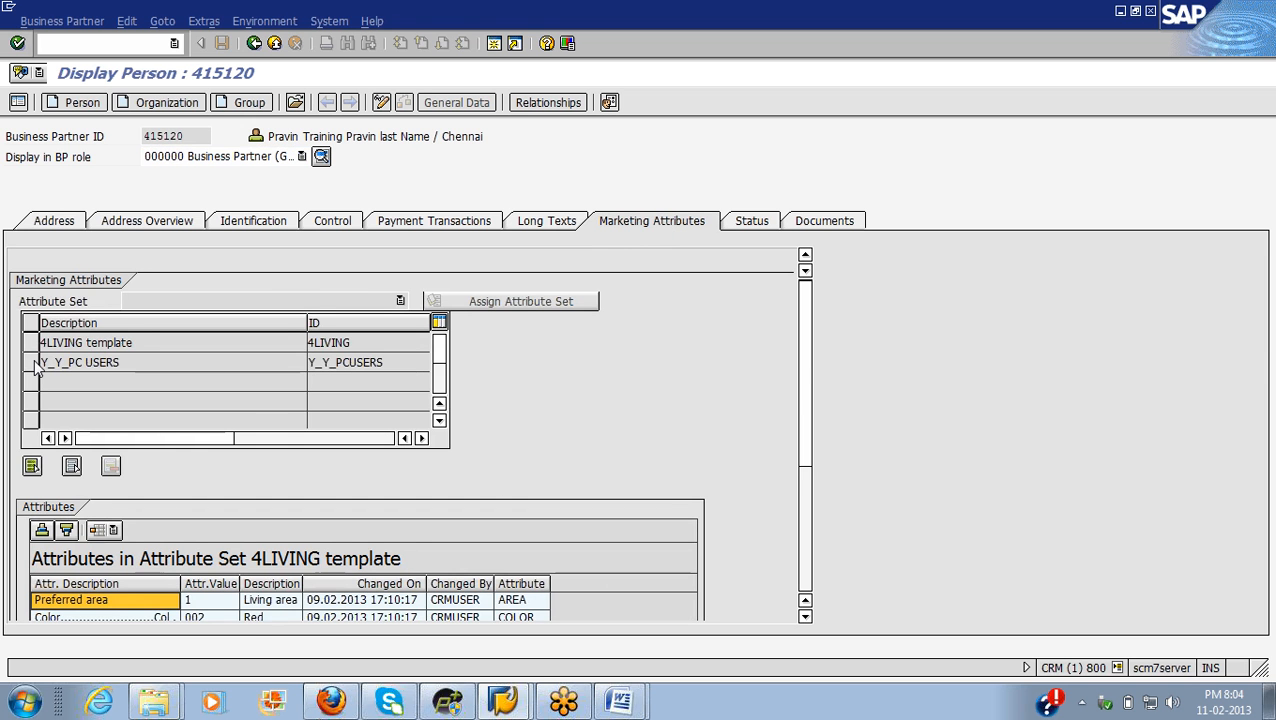
left_click(35, 364)
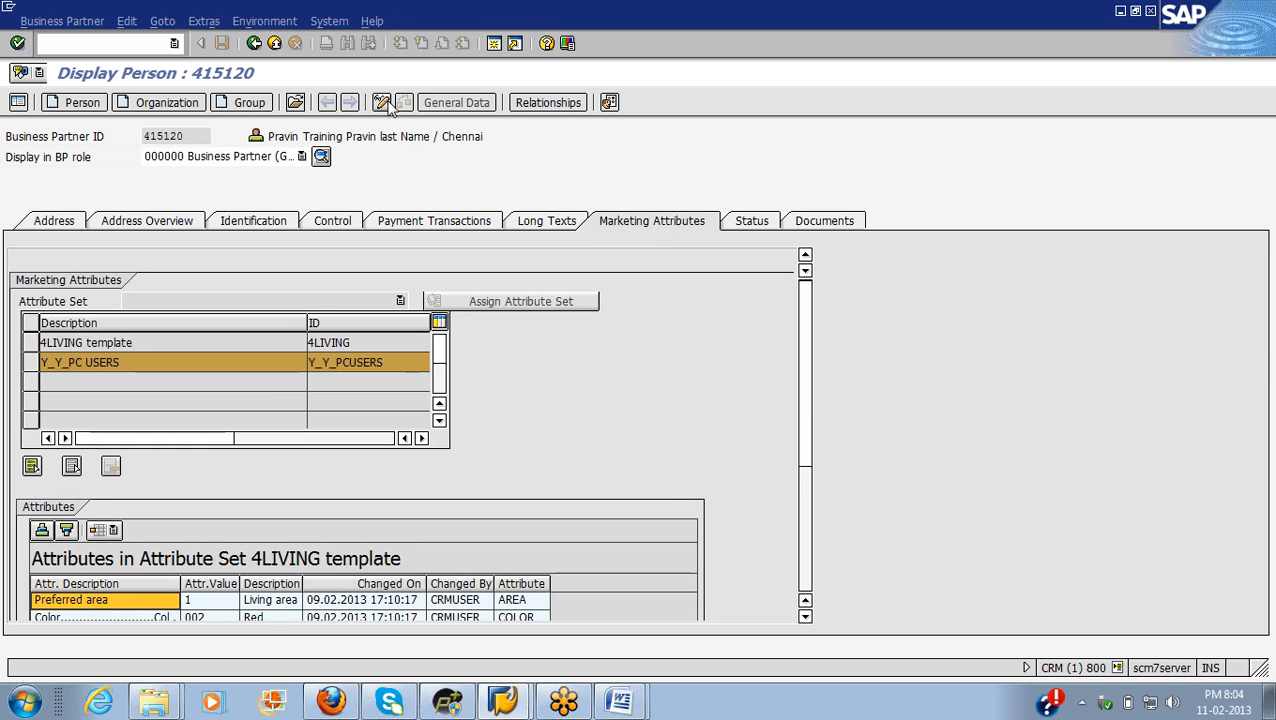
left_click(52, 368)
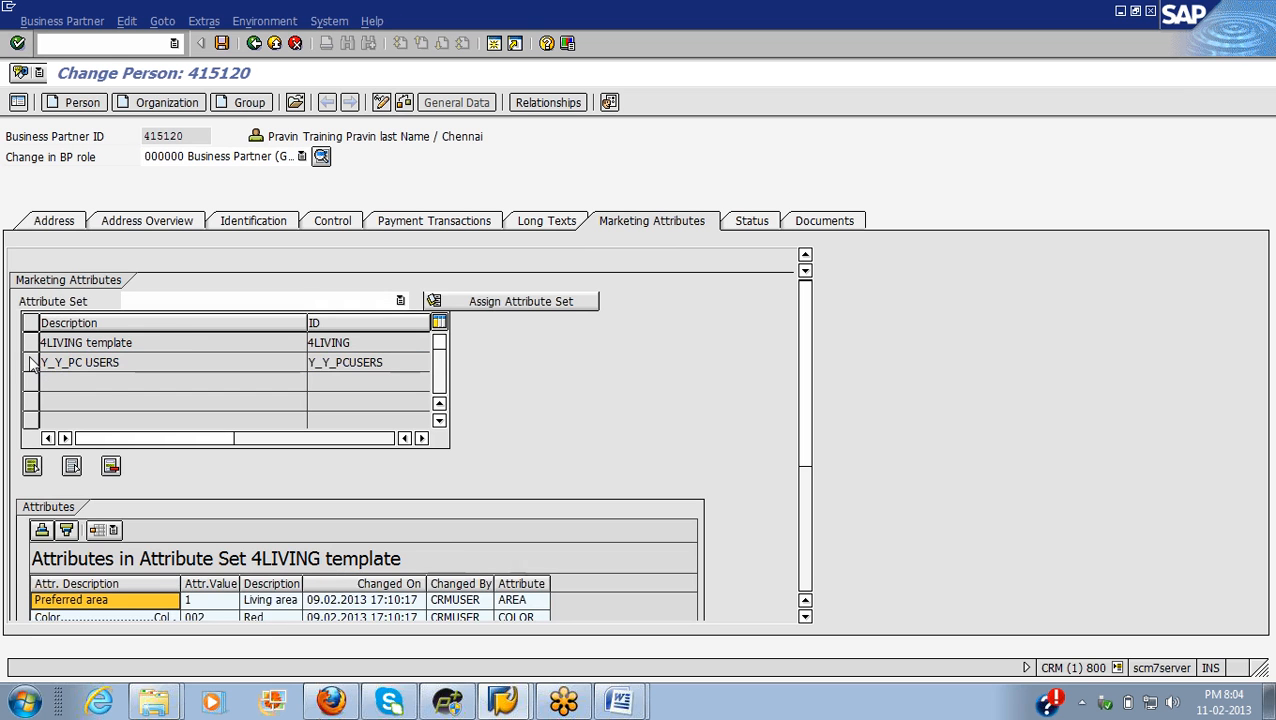
left_click(110, 466)
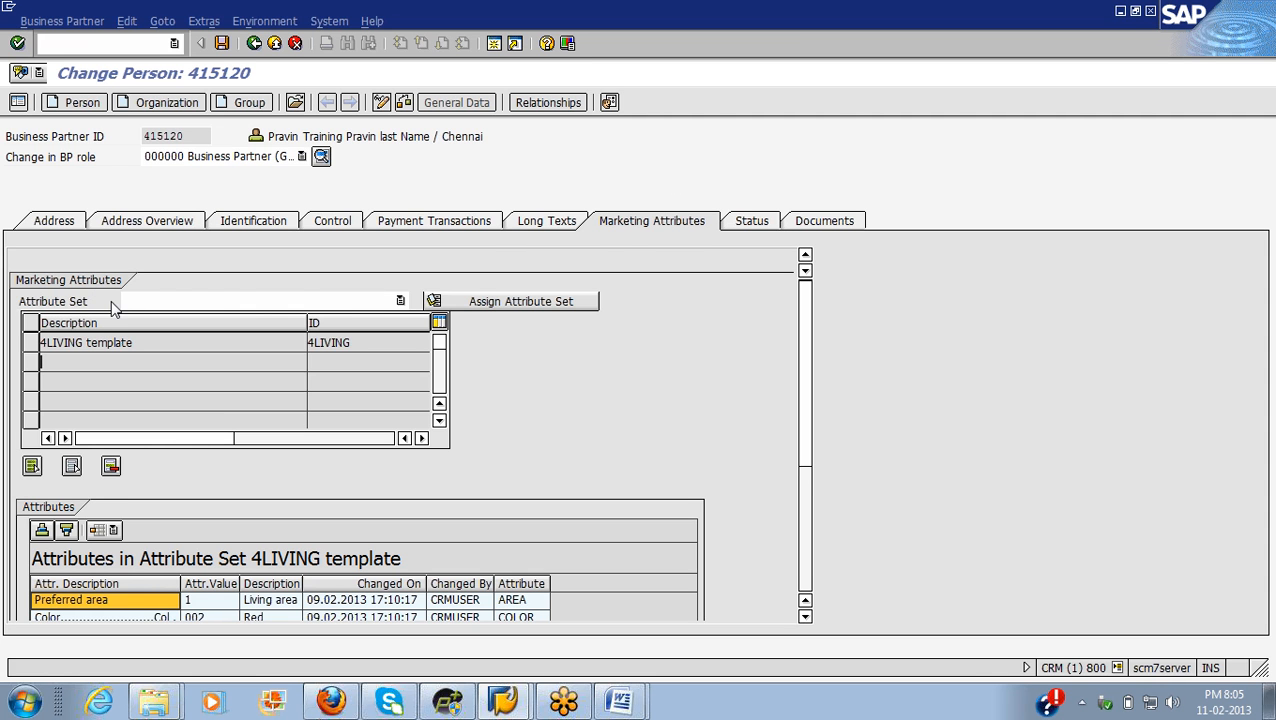
Step: Review the attribute sets available for assignment and compare them with the "PC User" attribute group in the Word document SAP_CRM_3__BP.docx
left_click(400, 302)
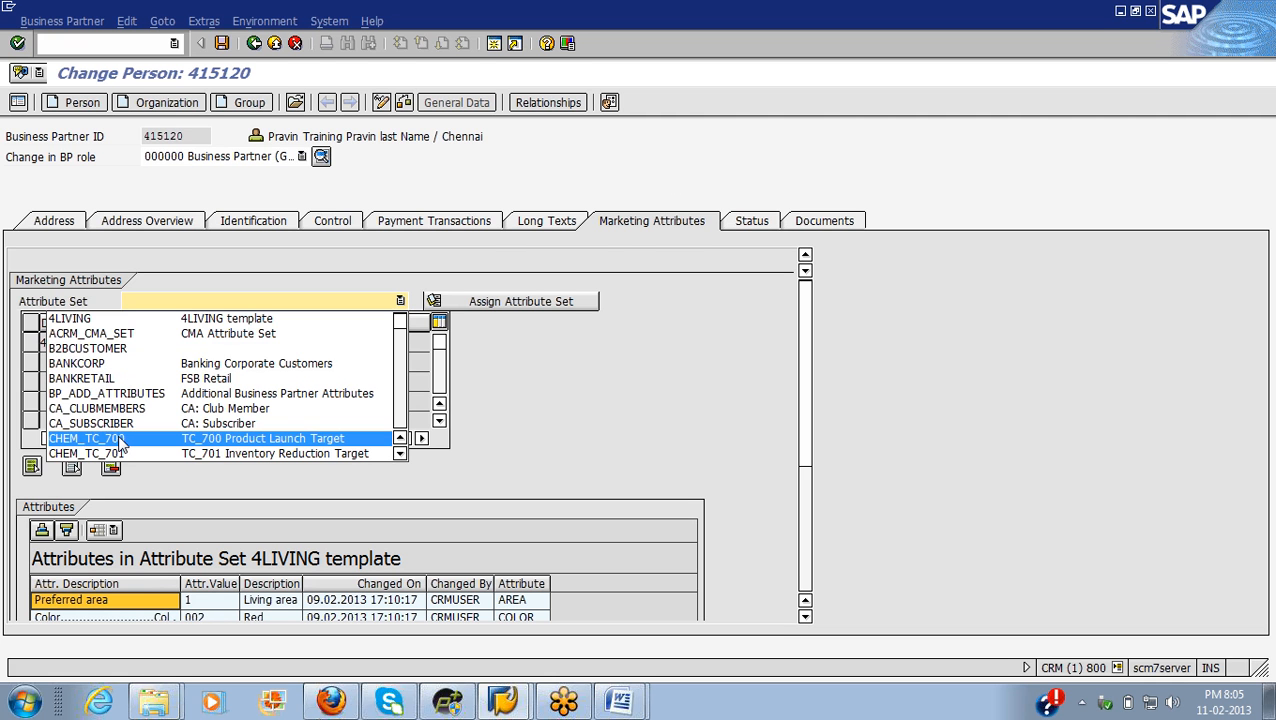
left_click(622, 703)
left_click(600, 655)
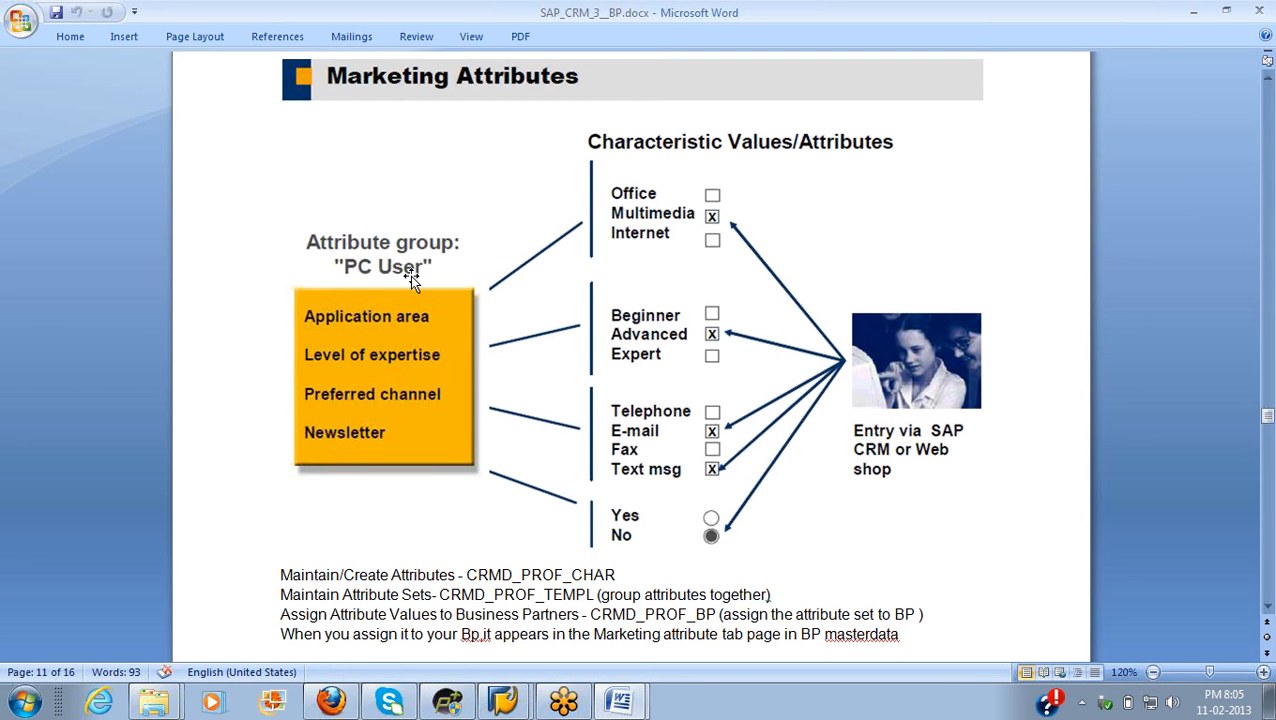
key("alt+Tab")
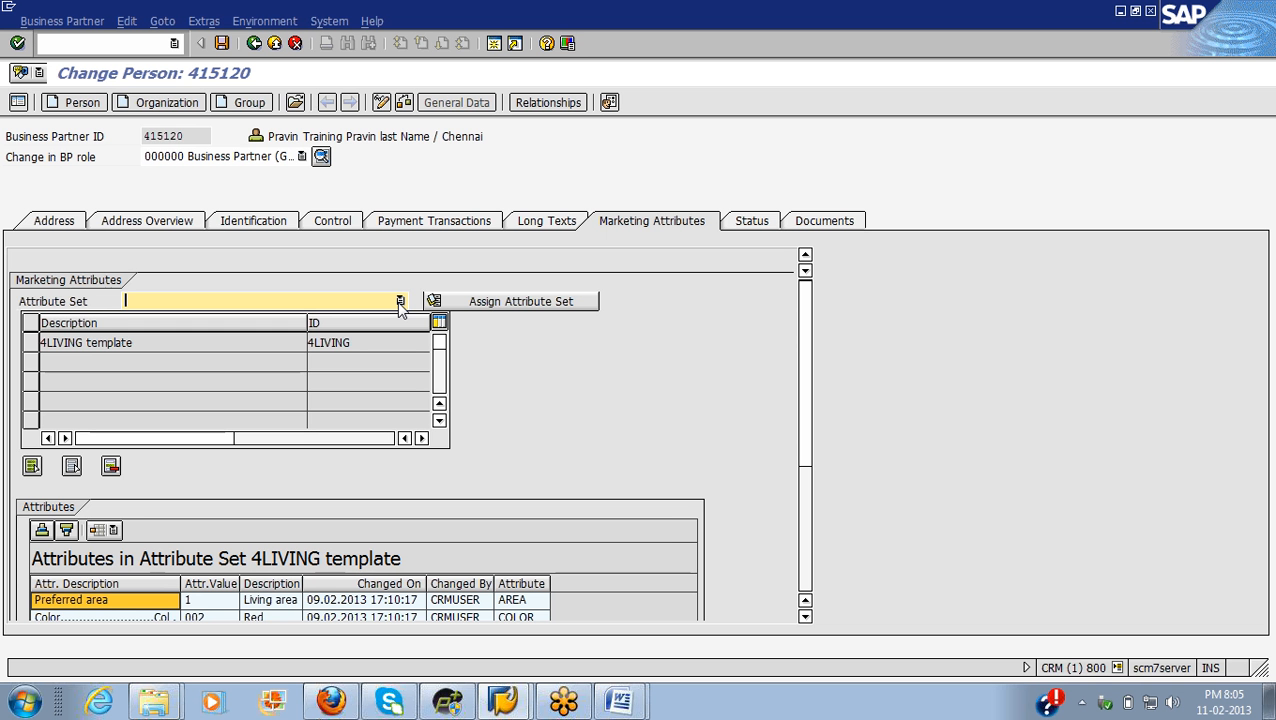
left_click(400, 301)
left_click(421, 261)
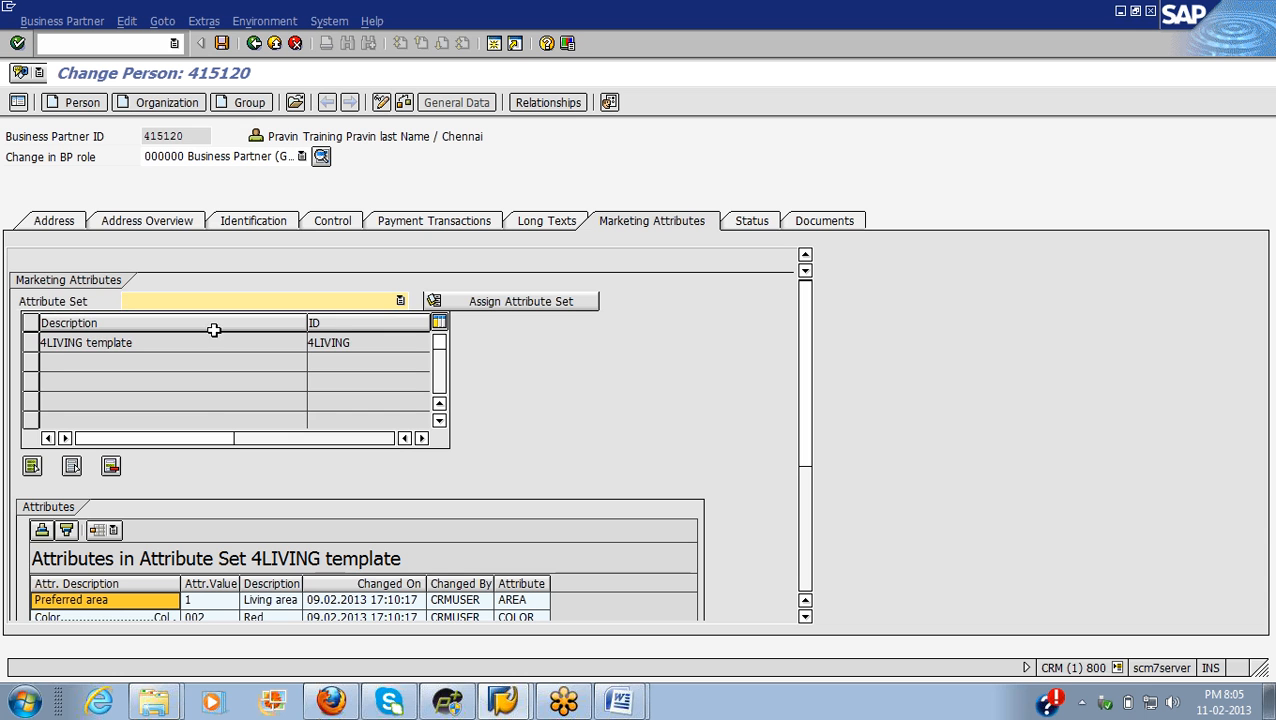
left_click(399, 303)
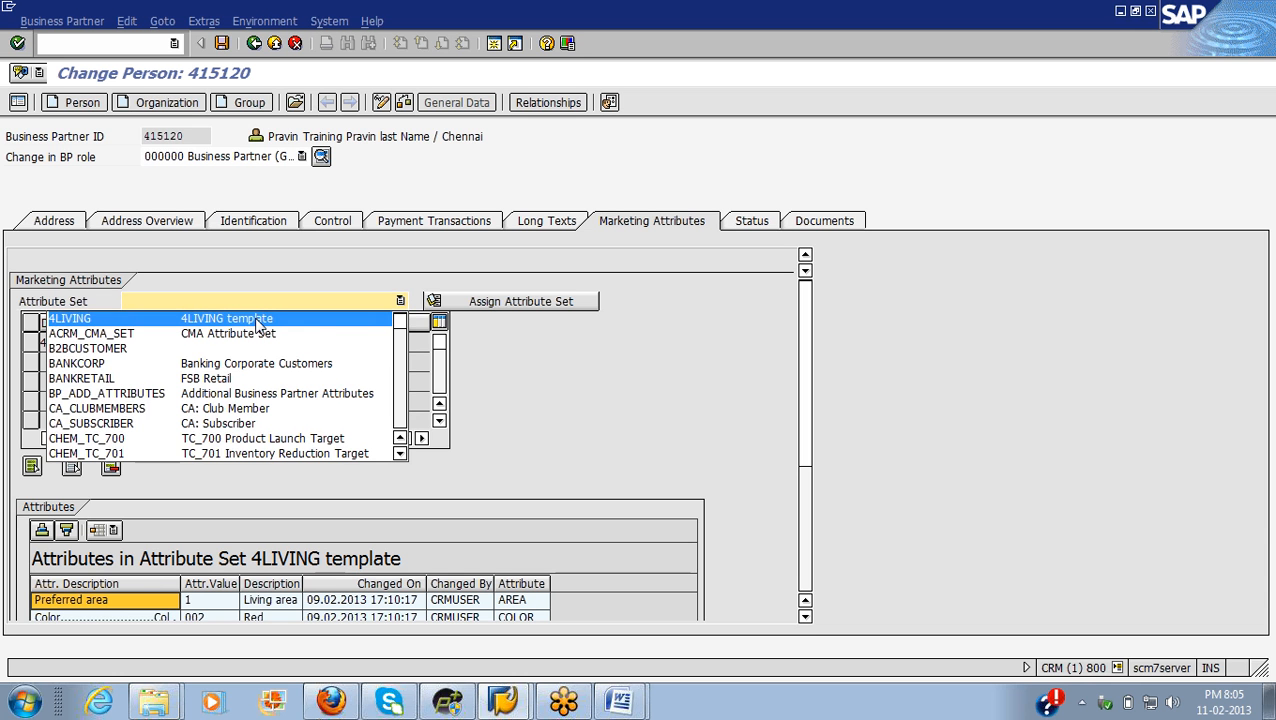
left_click(322, 275)
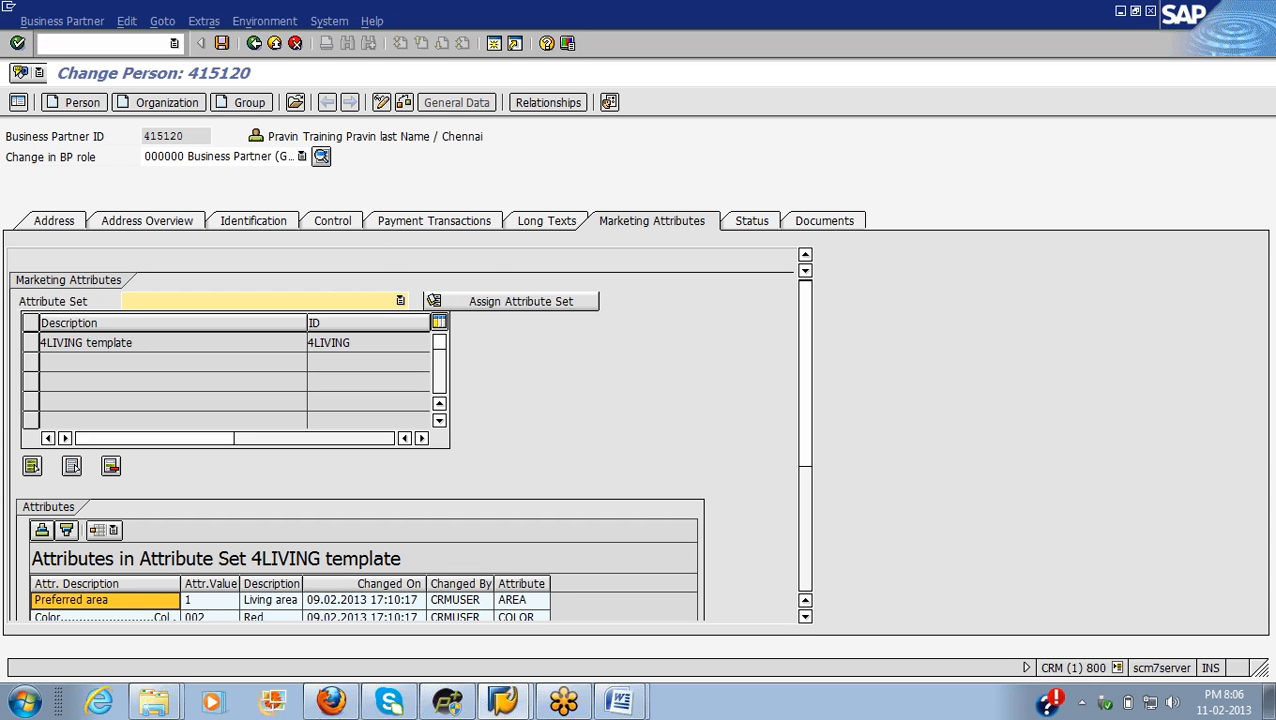
Step: In the 4LIVING template attribute set, set the preferred contact channel to 2 Telephone and save the business partner
double_click(111, 343)
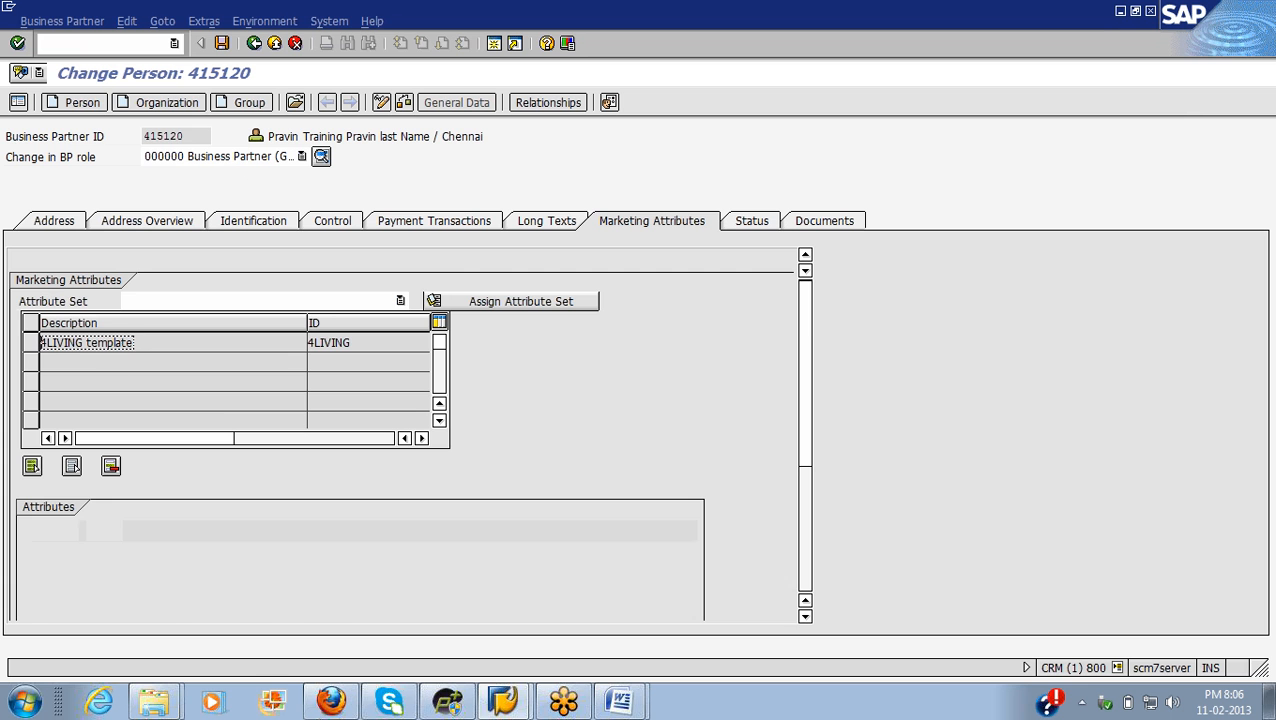
left_click_drag(808, 330, 808, 365)
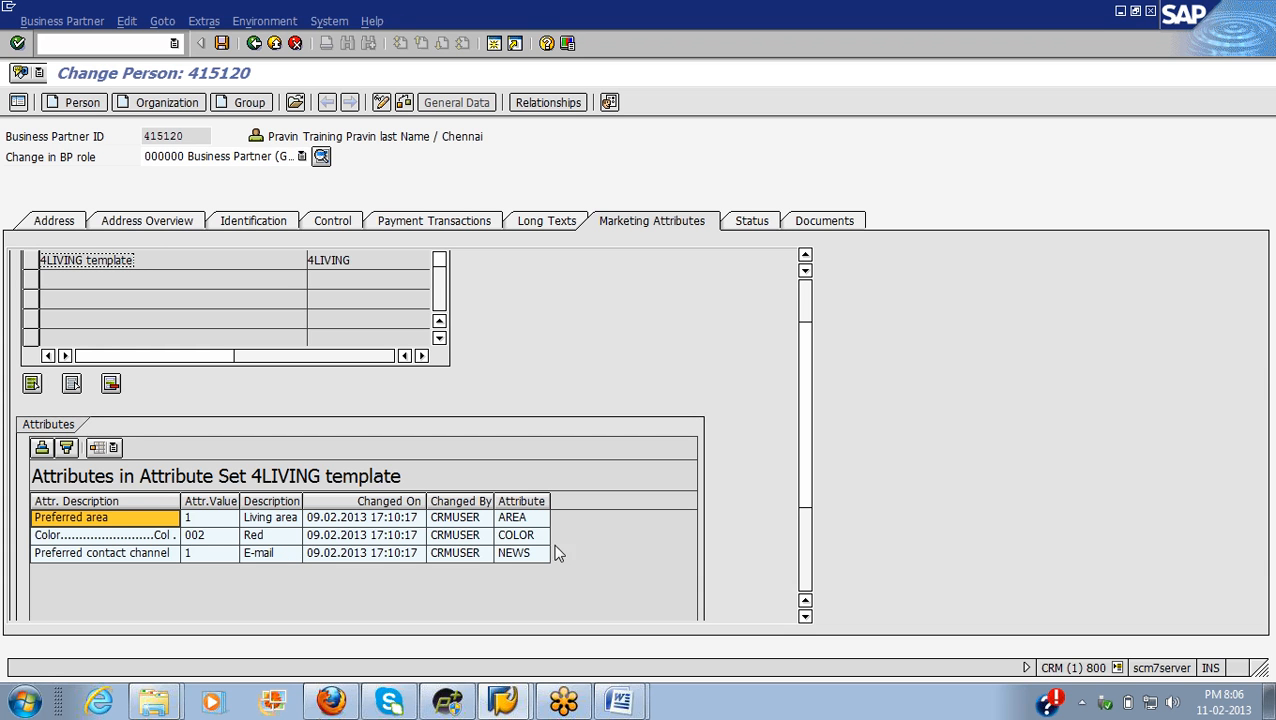
double_click(531, 556)
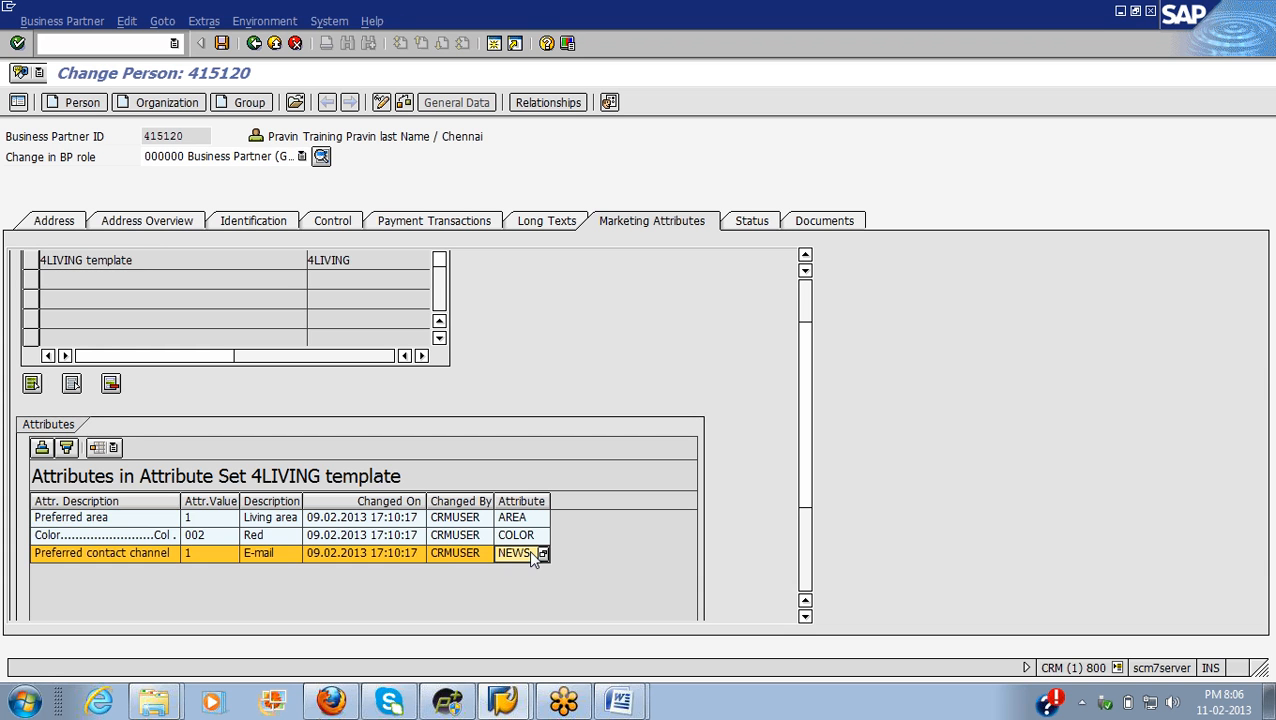
left_click(42, 285)
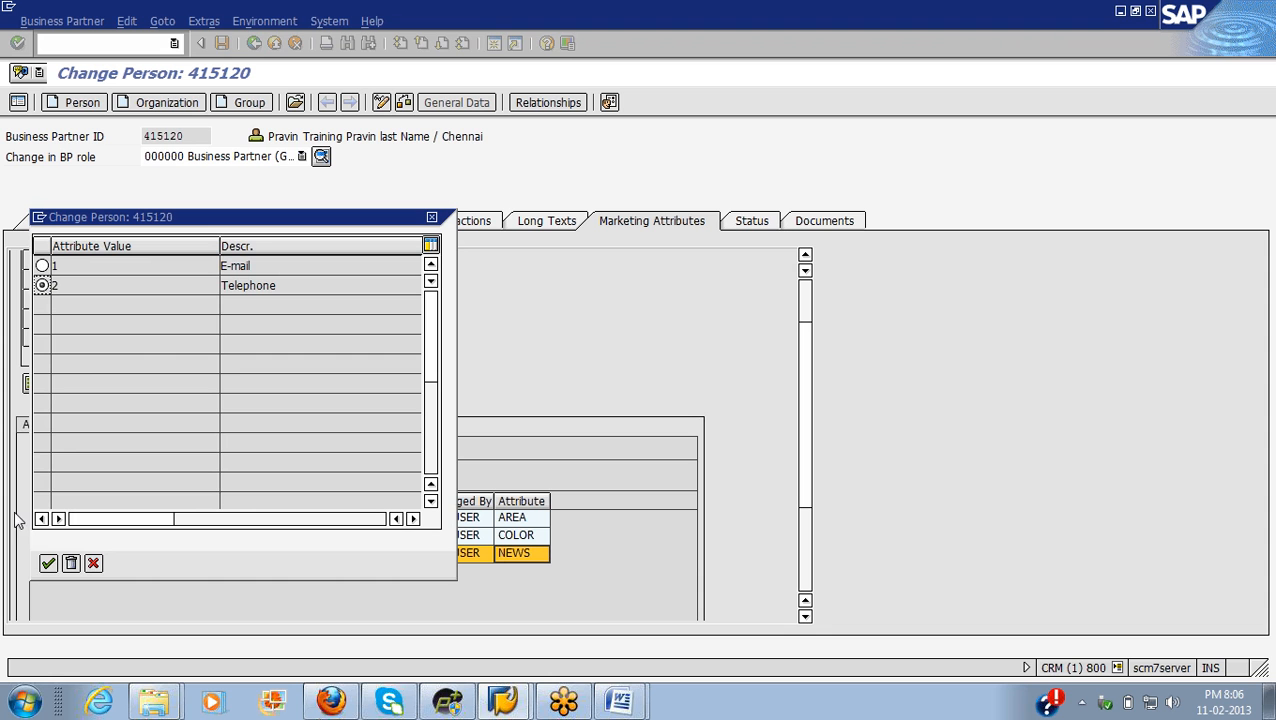
left_click(48, 565)
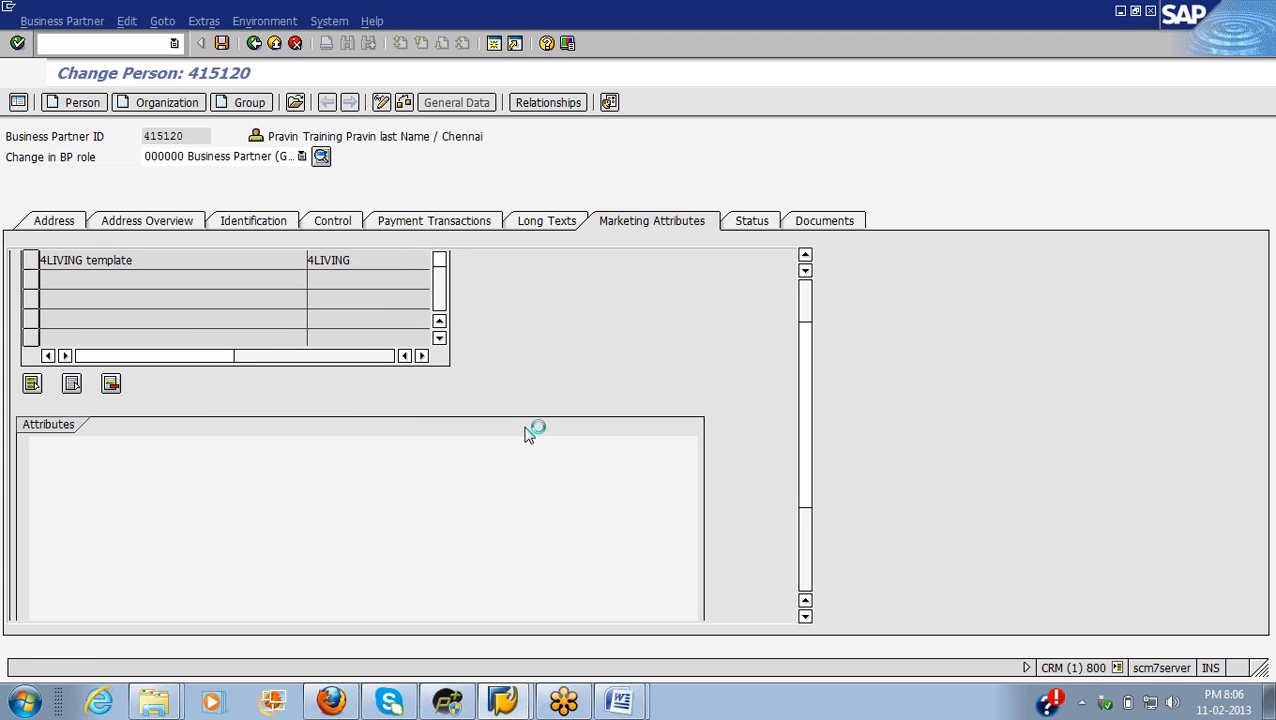
key("ctrl+s")
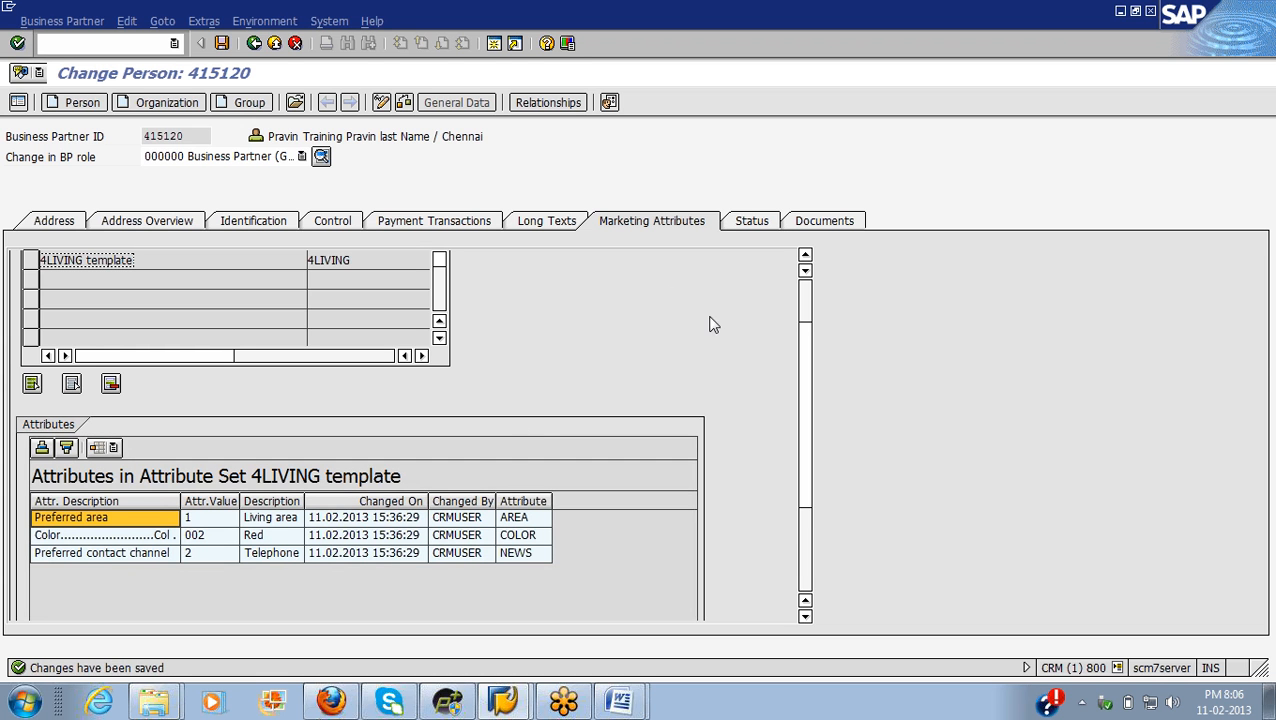
Step: Consult the marketing attribute transaction codes in the Word document SAP_CRM_3__BP.docx, and return to SAP
left_click(622, 703)
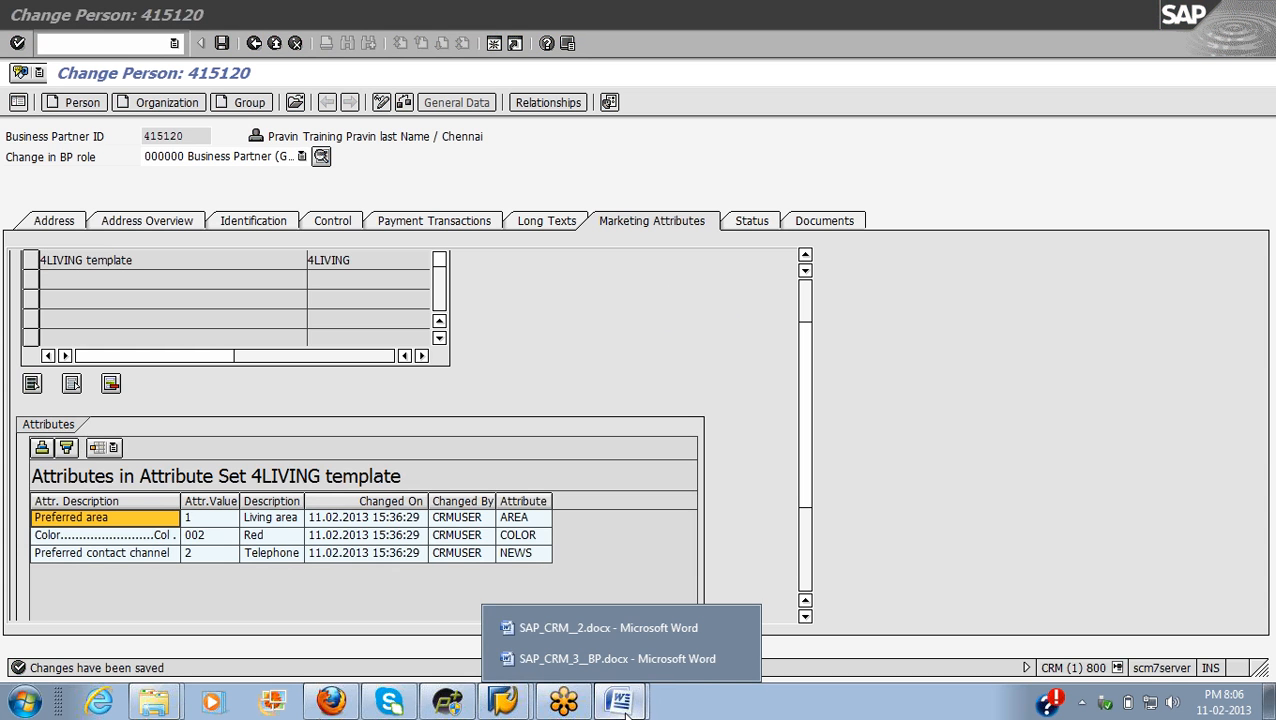
left_click(617, 658)
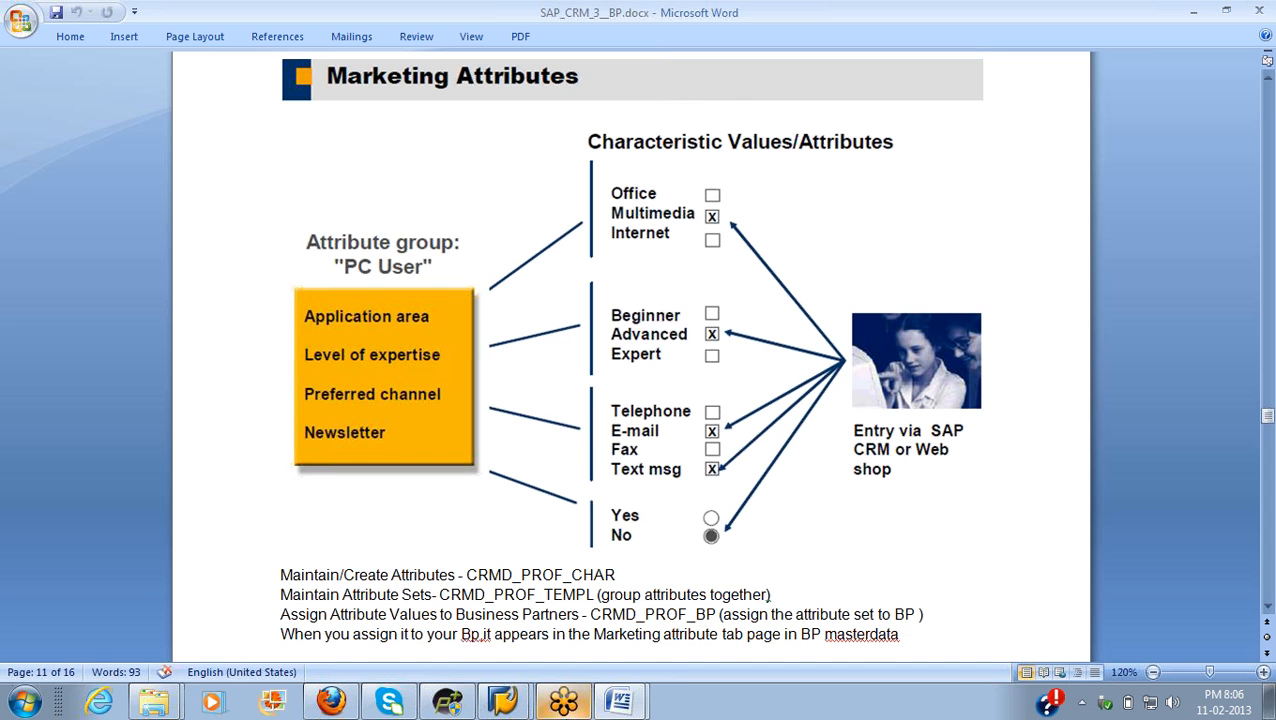
left_click(505, 702)
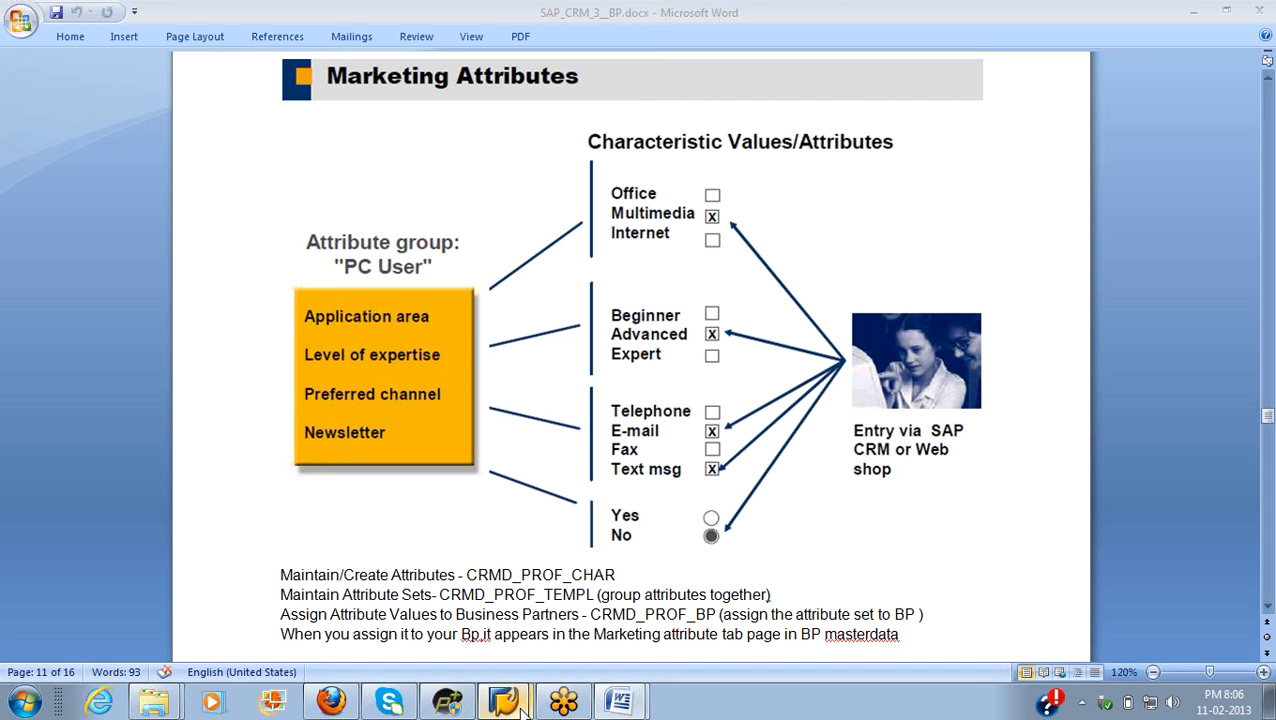
left_click(556, 661)
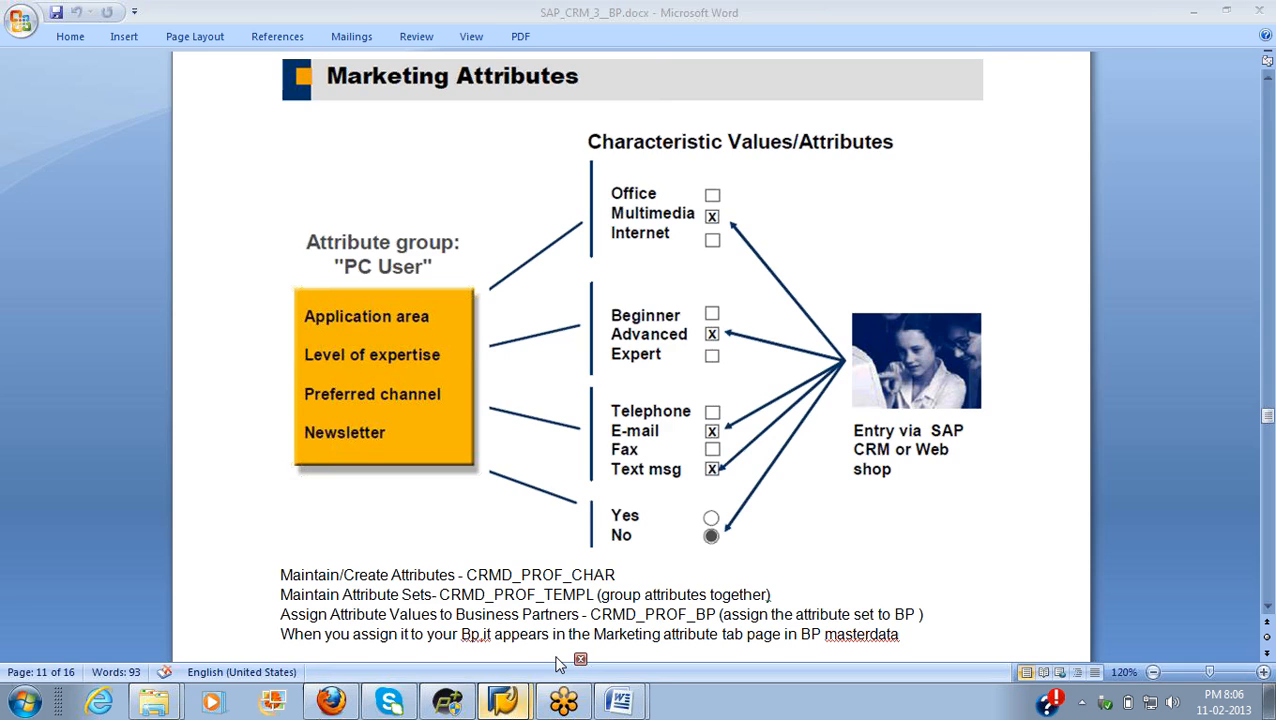
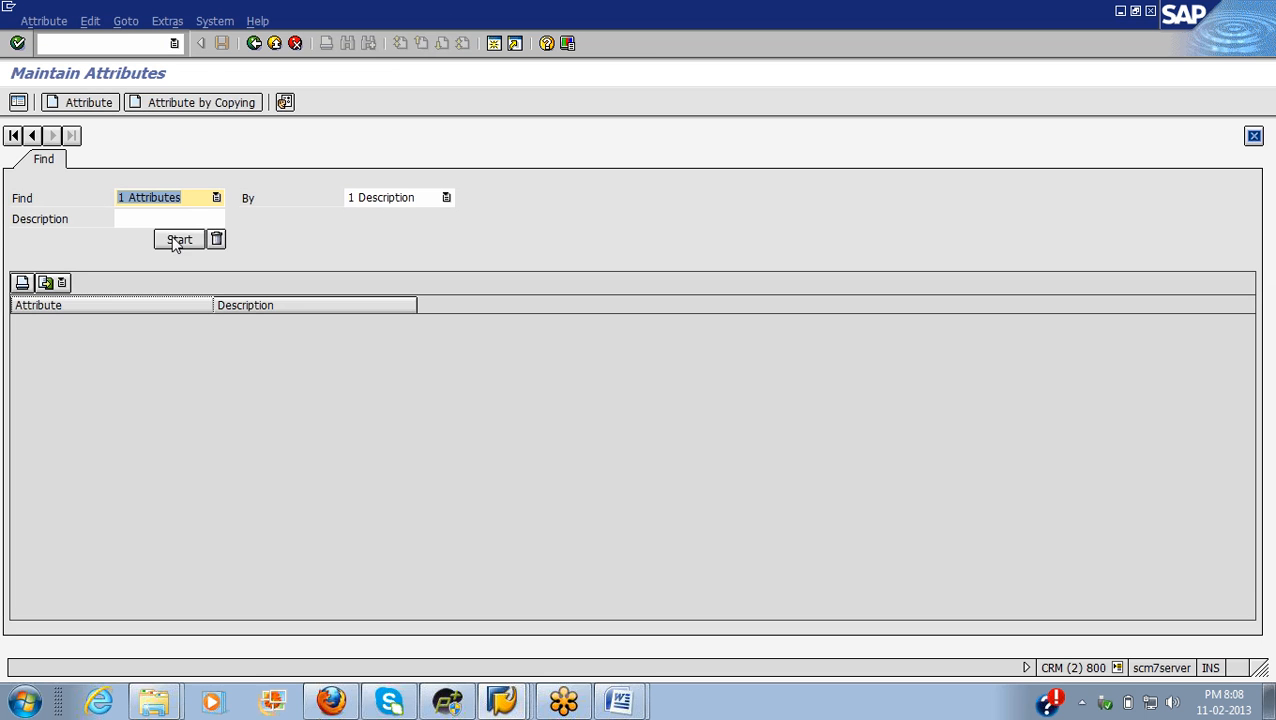
Step: Search for all existing attributes without a description filter and compare the list with the "PC User" attributes in the Word document
key("Tab")
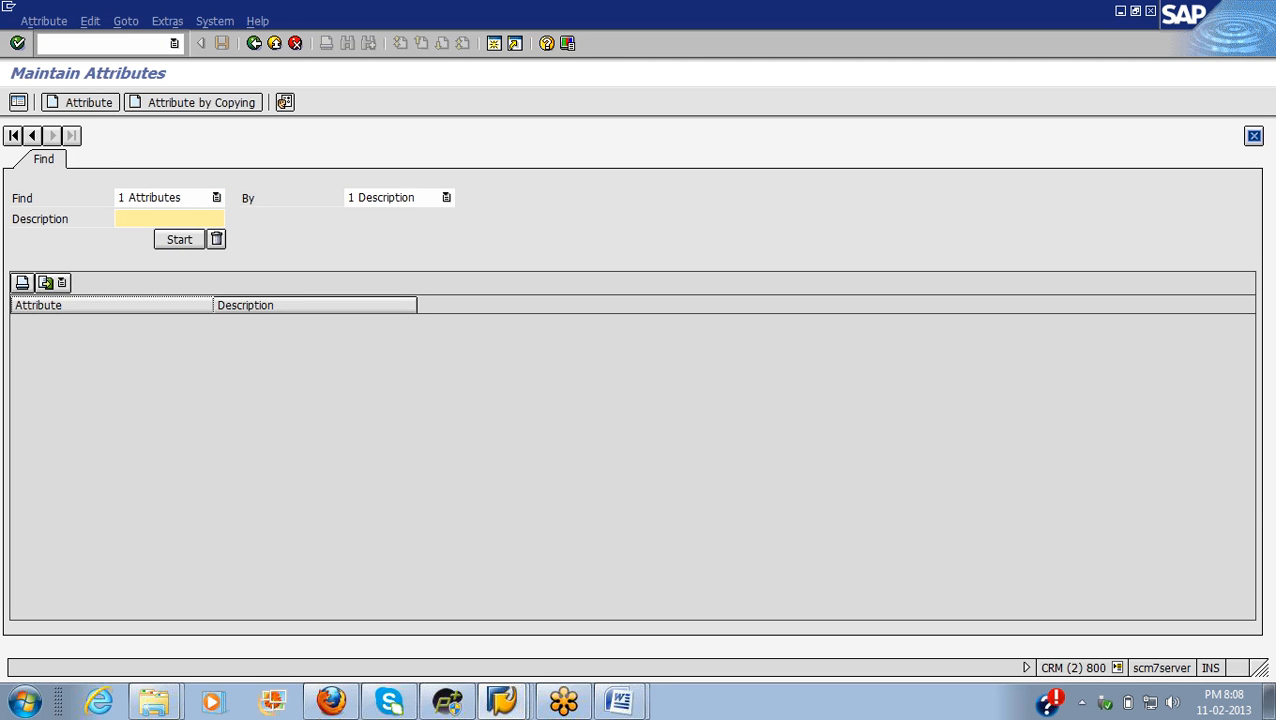
left_click(176, 246)
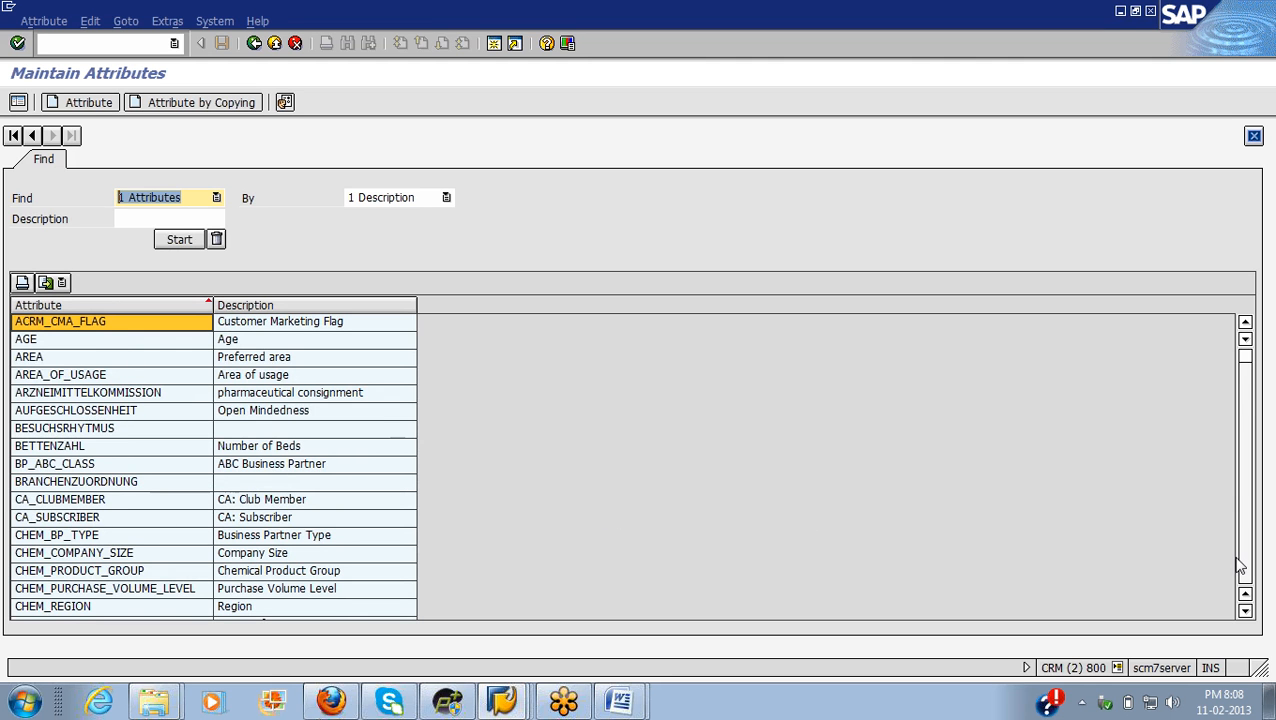
left_click(1245, 611)
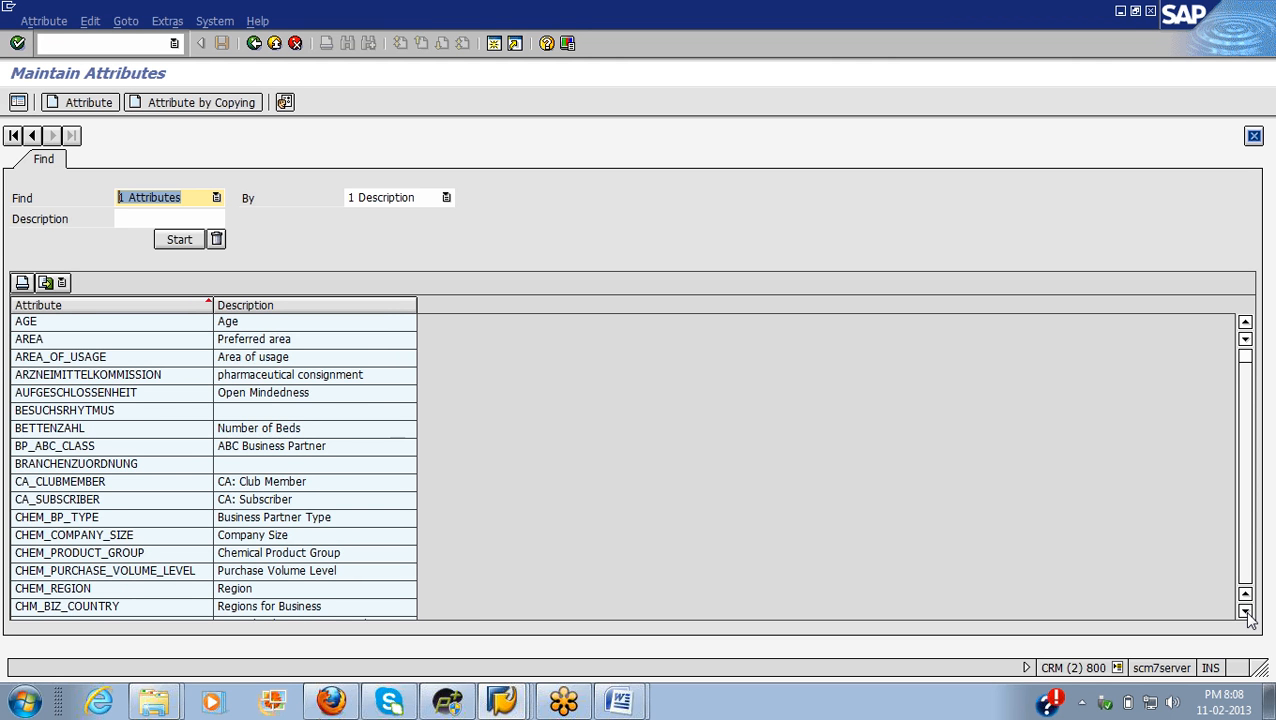
left_click(1246, 613)
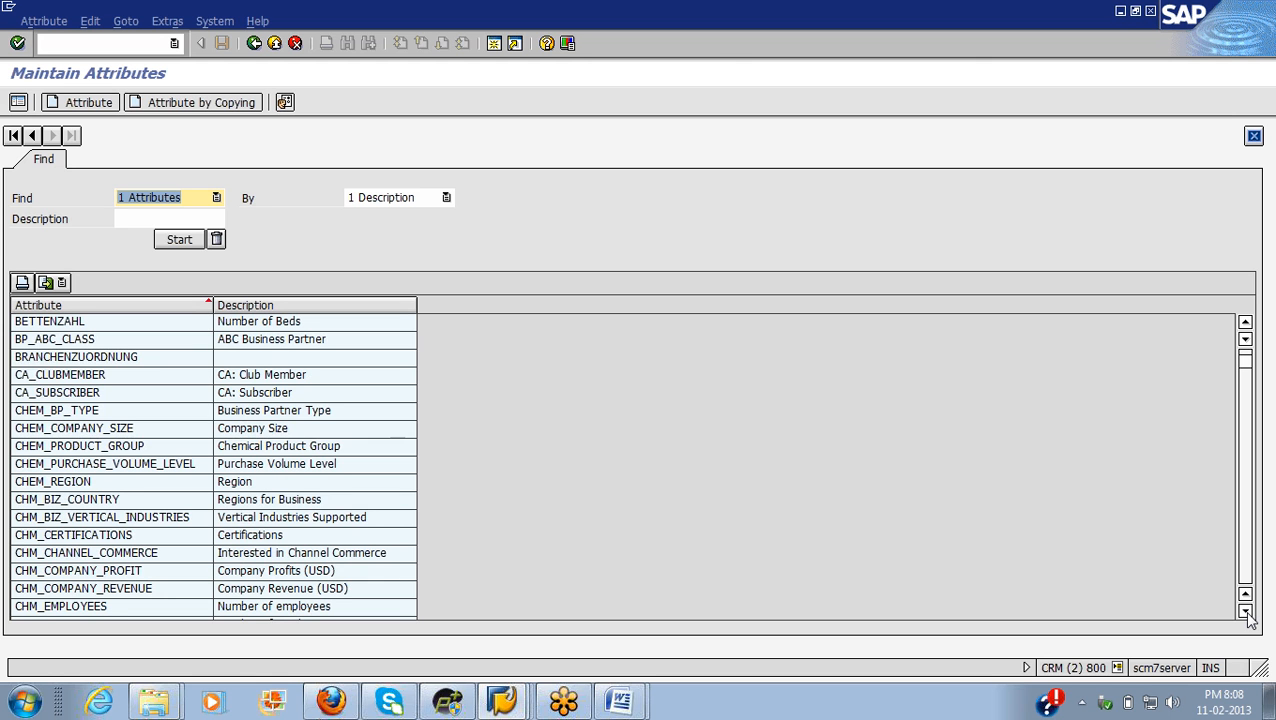
left_click(1246, 613)
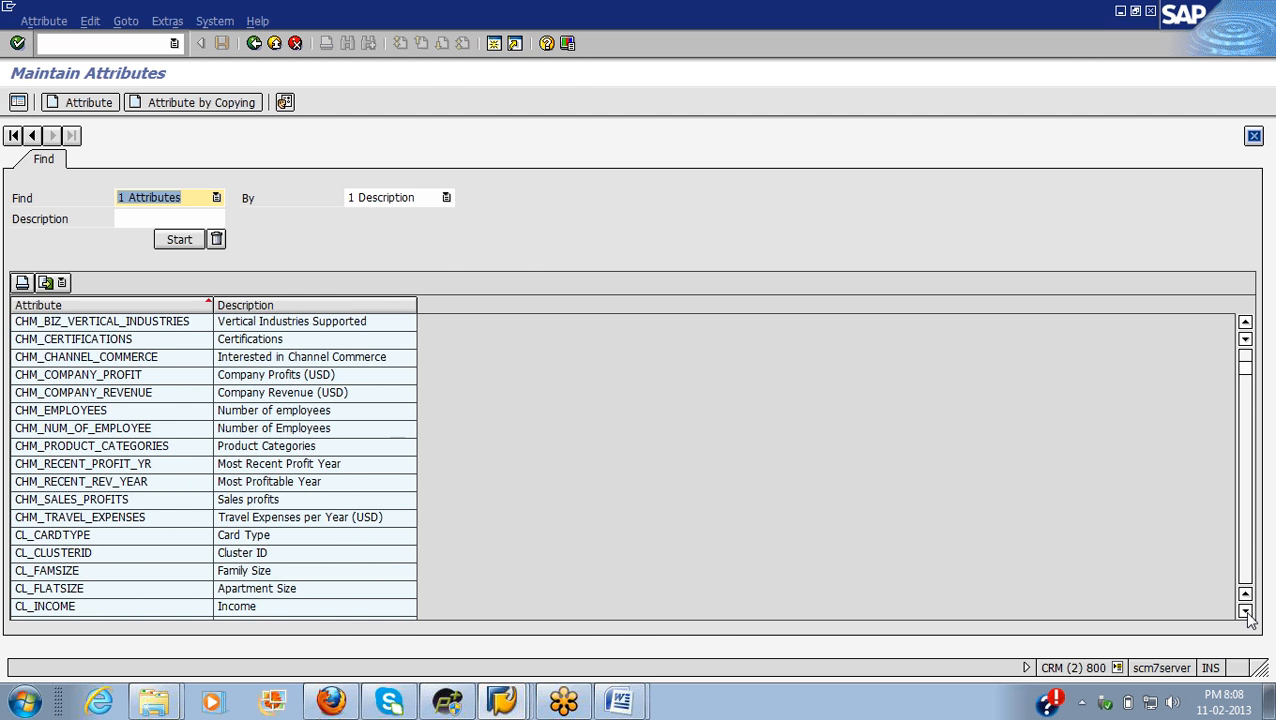
key("alt+Tab")
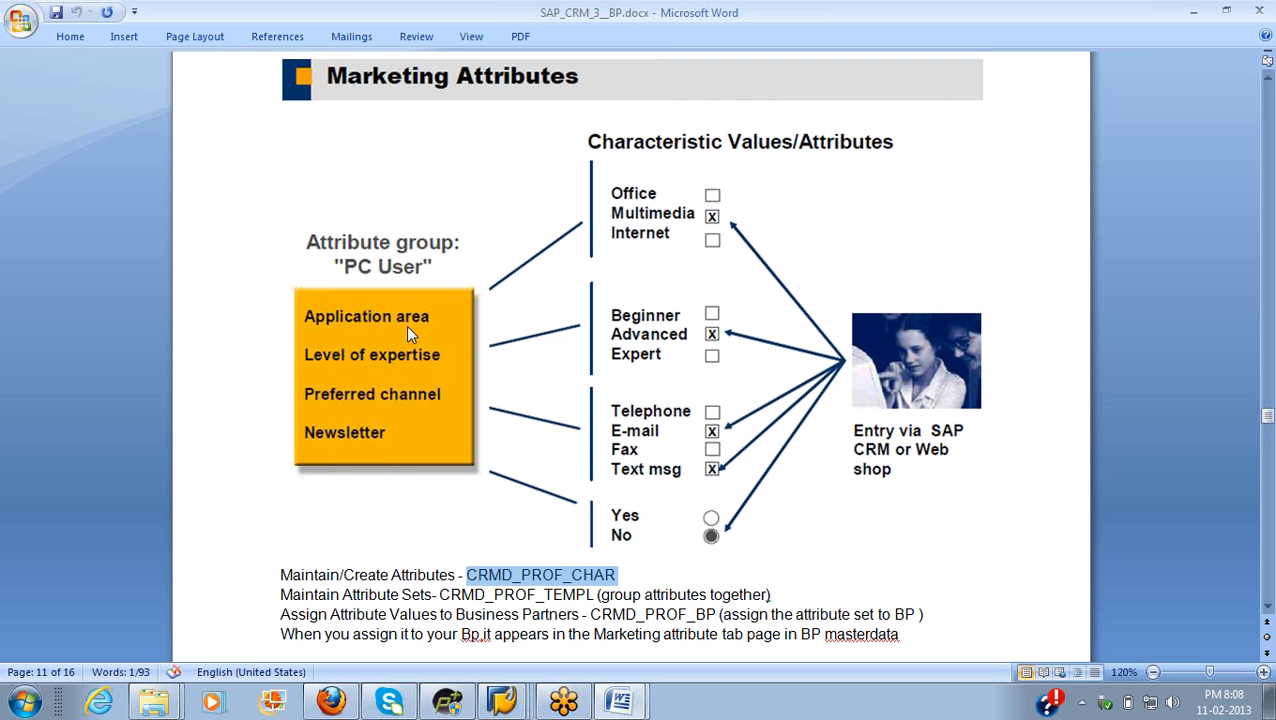
key("alt+Tab")
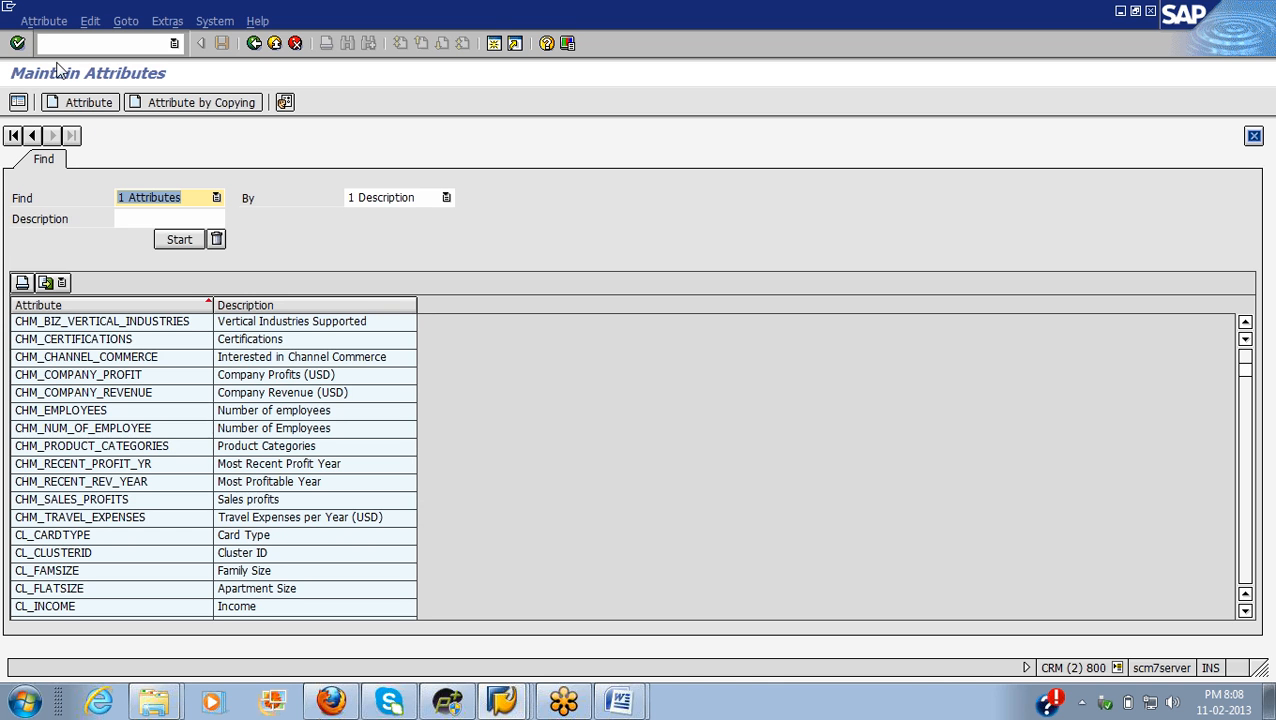
Step: Start a new attribute and name it z_z_application area, taking the name from the Word document SAP_CRM_3__BP.docx
left_click(44, 20)
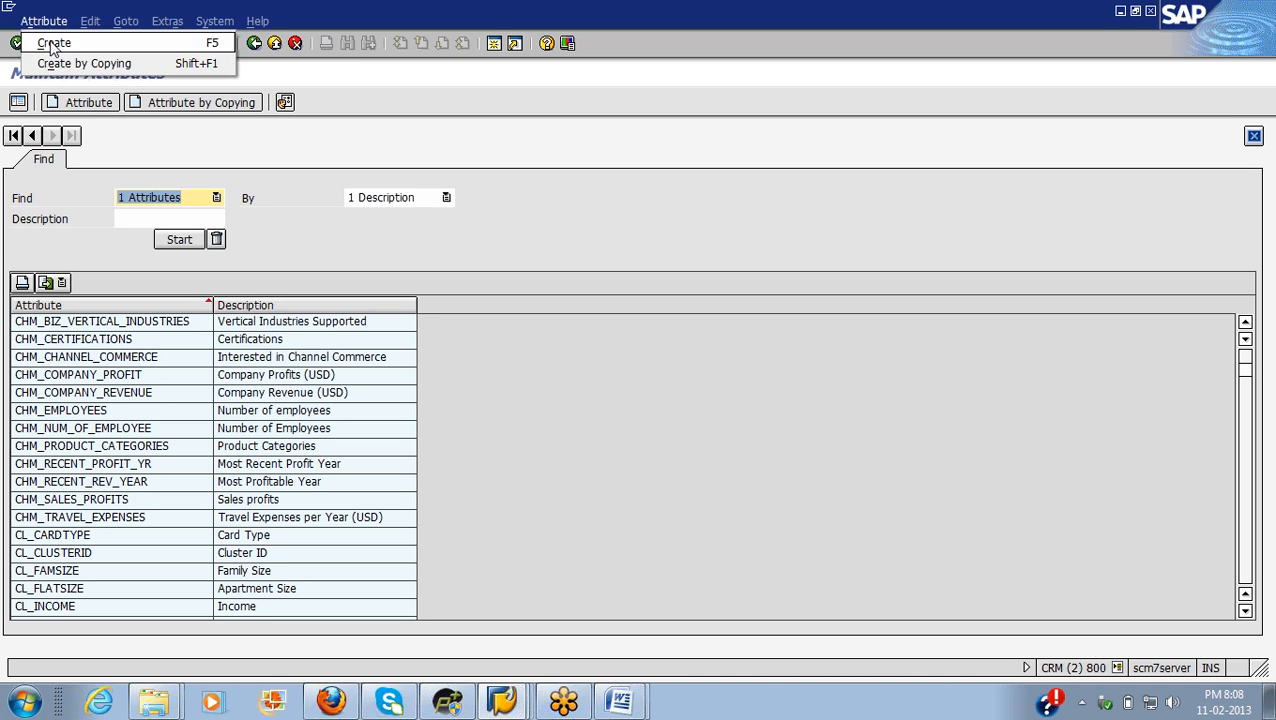
left_click(141, 136)
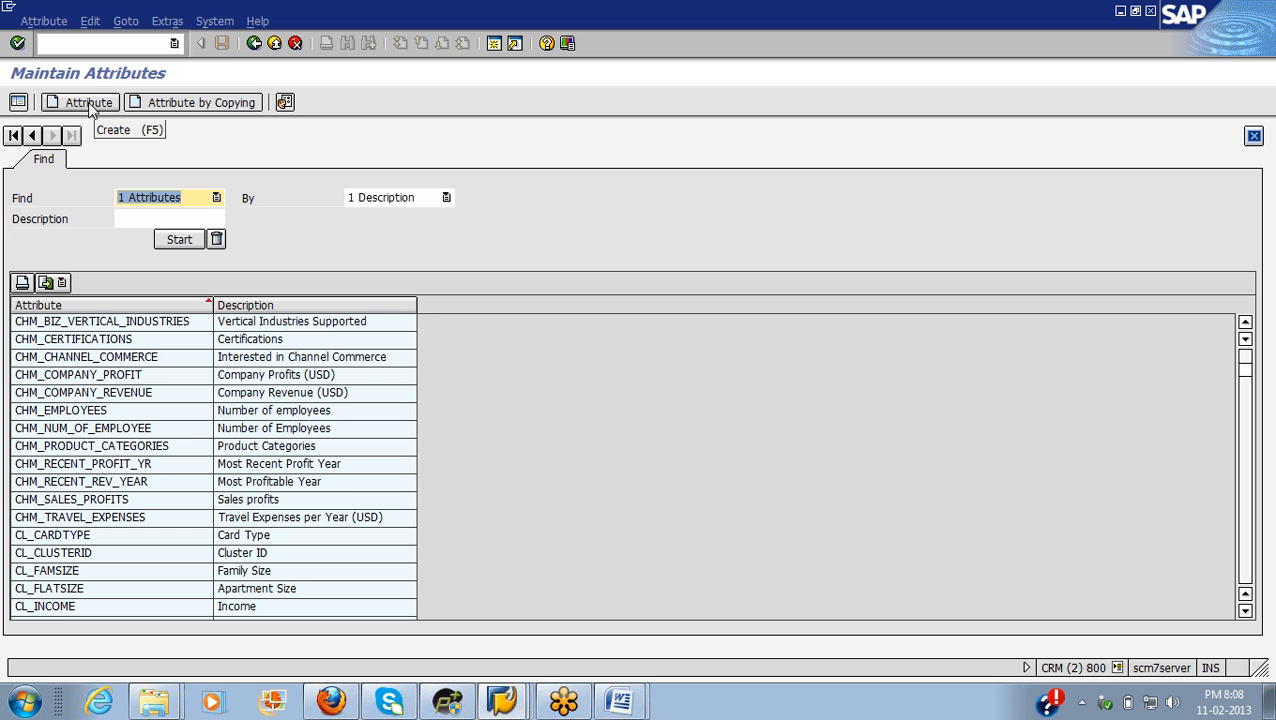
left_click(88, 103)
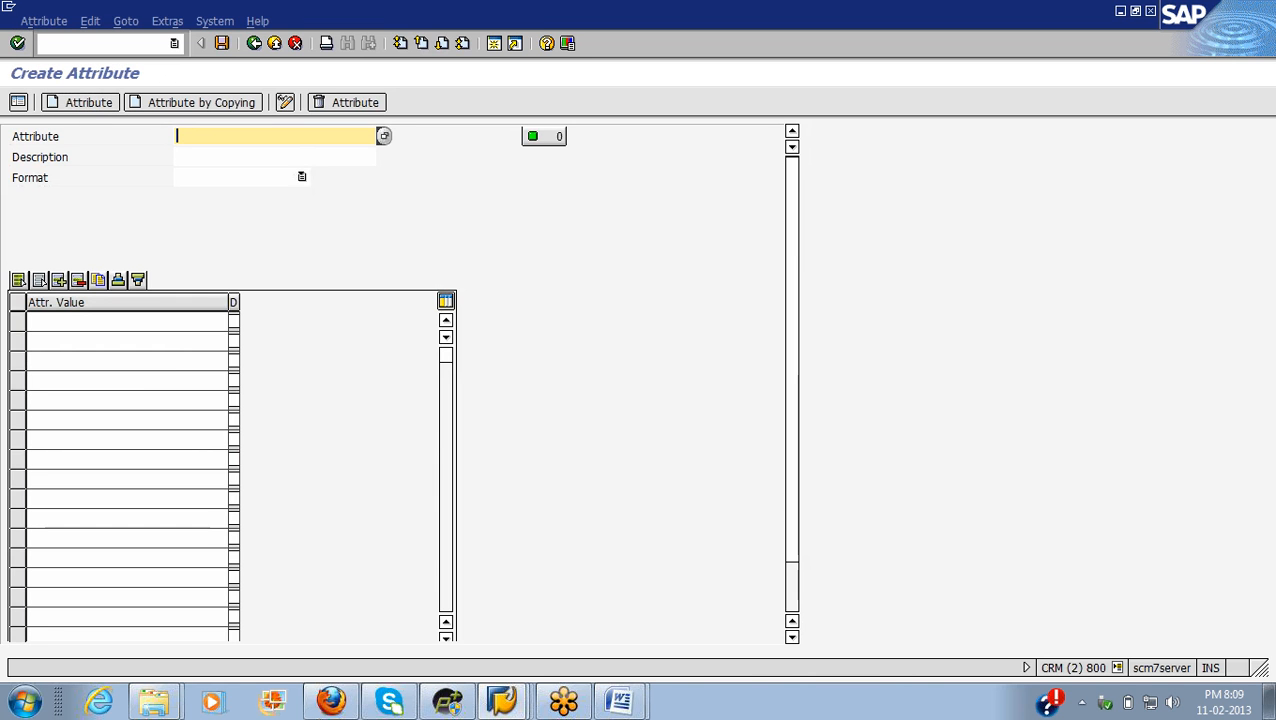
type("Z")
key("BackSpace")
type("Y")
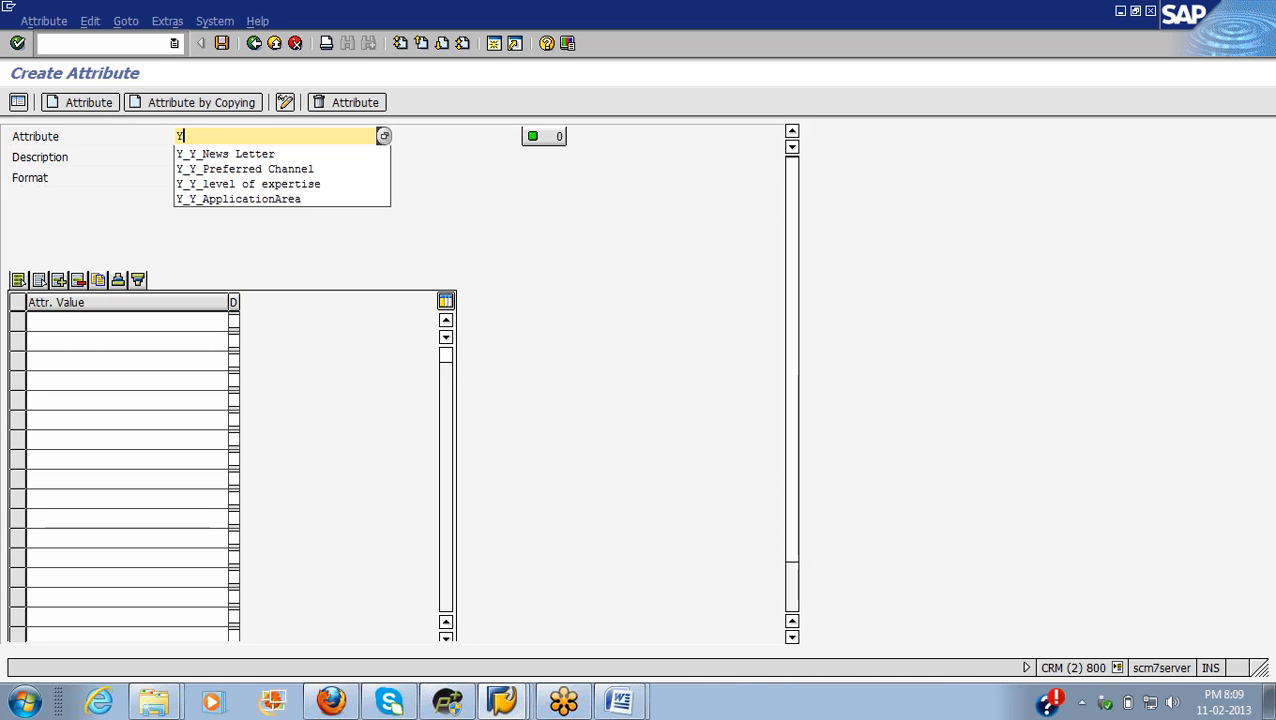
key("BackSpace")
type("z_")
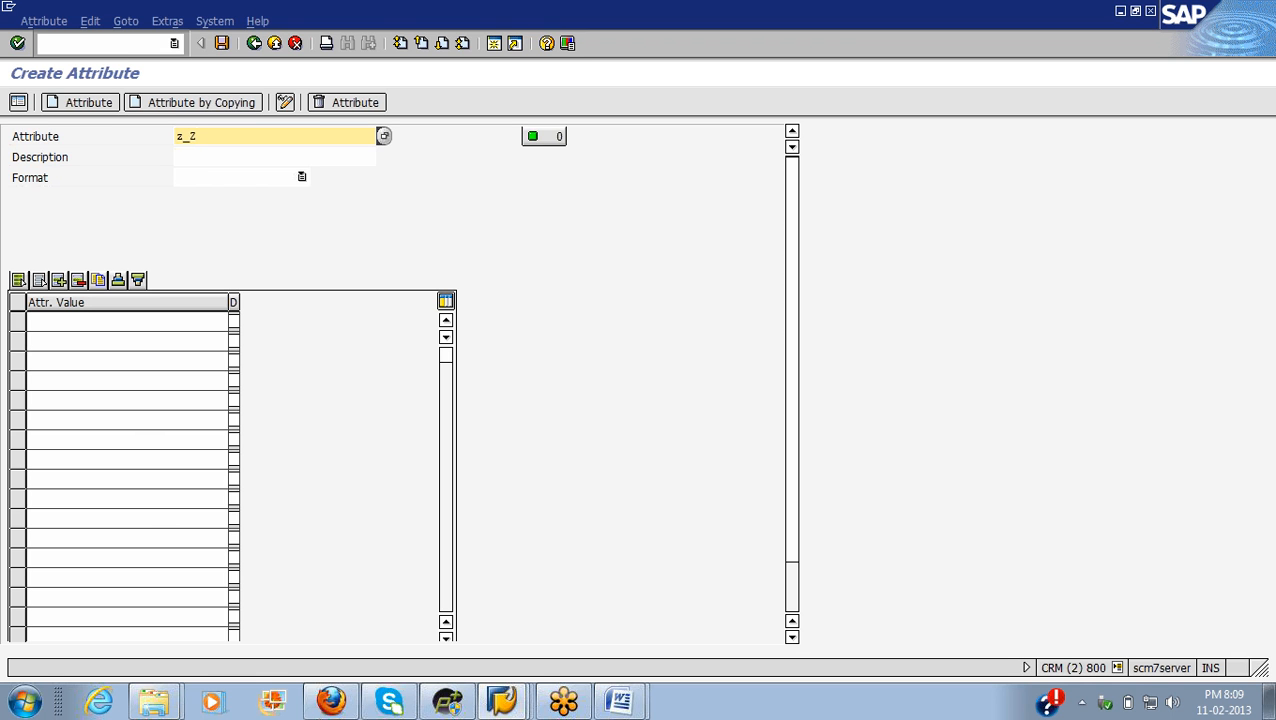
type("z_")
key("alt+Tab")
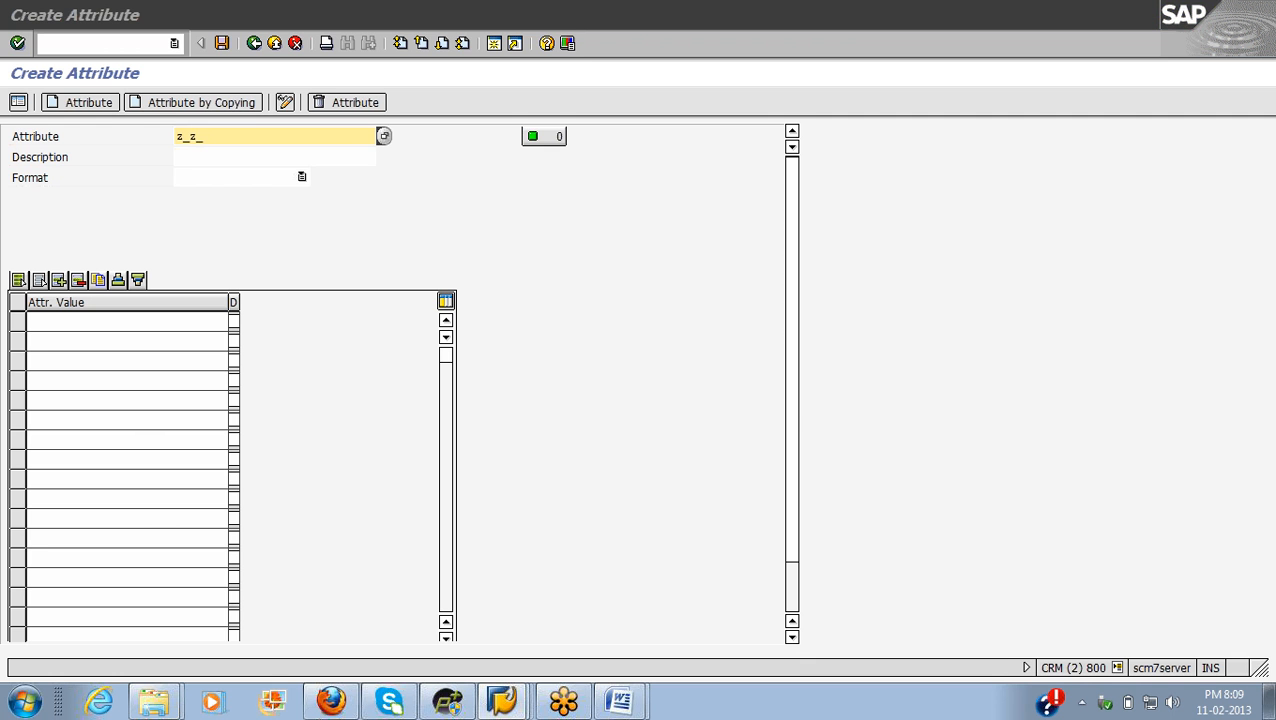
key("alt+Tab")
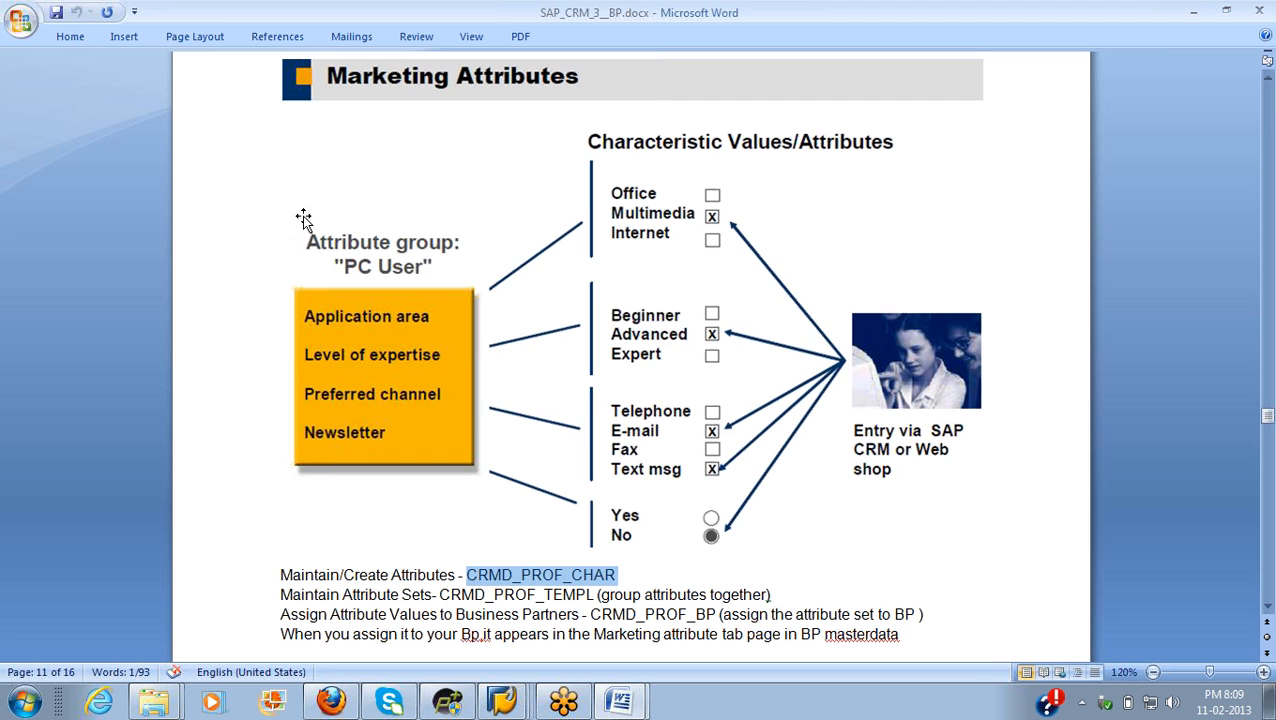
key("alt+Tab")
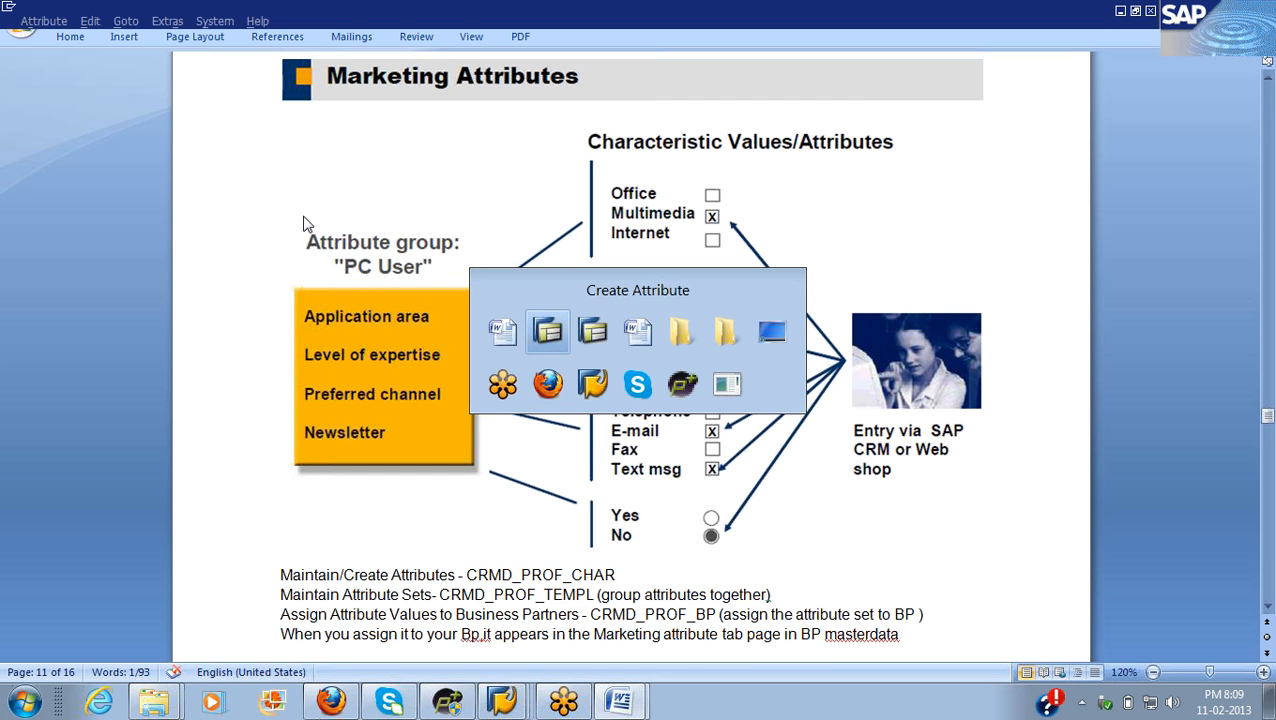
type("area")
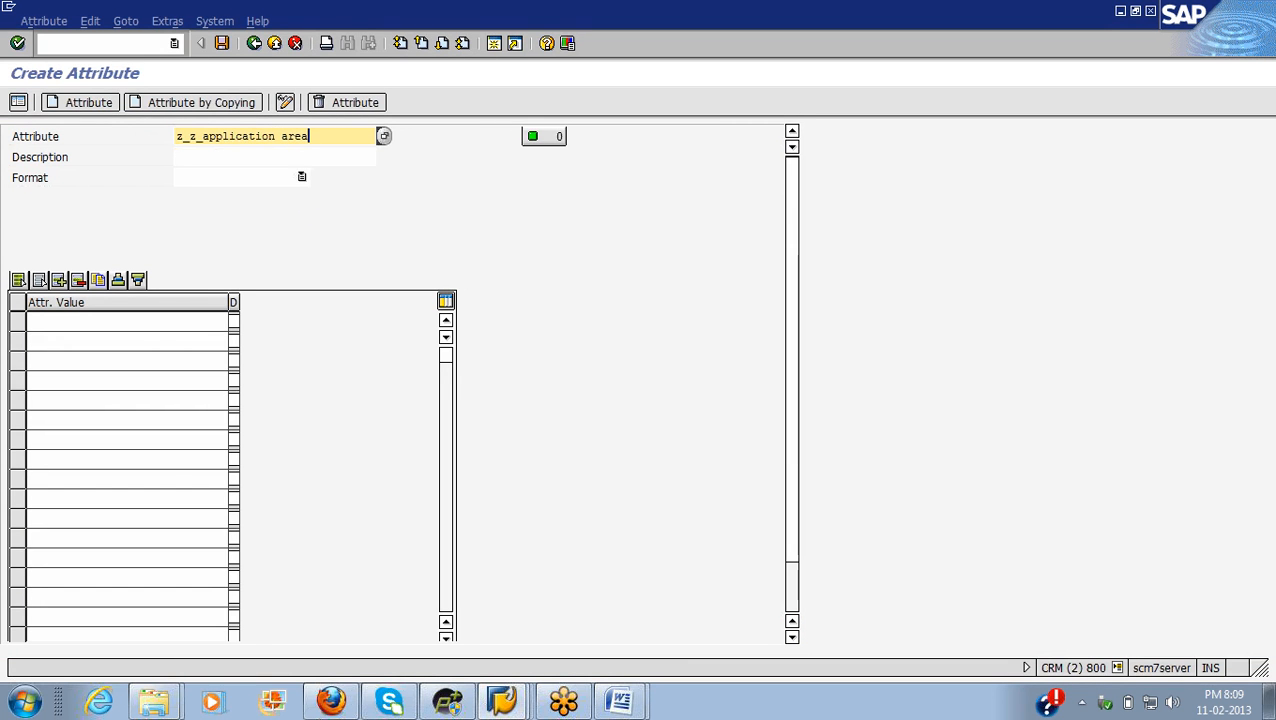
Step: Copy "application area" from the attribute name into the description and capitalize it as "Application area"
key("shift+Left")
key("shift+Left")
key("shift+Left")
key("shift+Left")
key("shift+Left")
key("shift+Left")
key("shift+Left")
key("shift+Left")
key("shift+Left")
key("shift+Left")
key("shift+Left")
key("shift+Left")
key("shift+Left")
key("shift+Left")
key("shift+Left")
key("shift+Left")
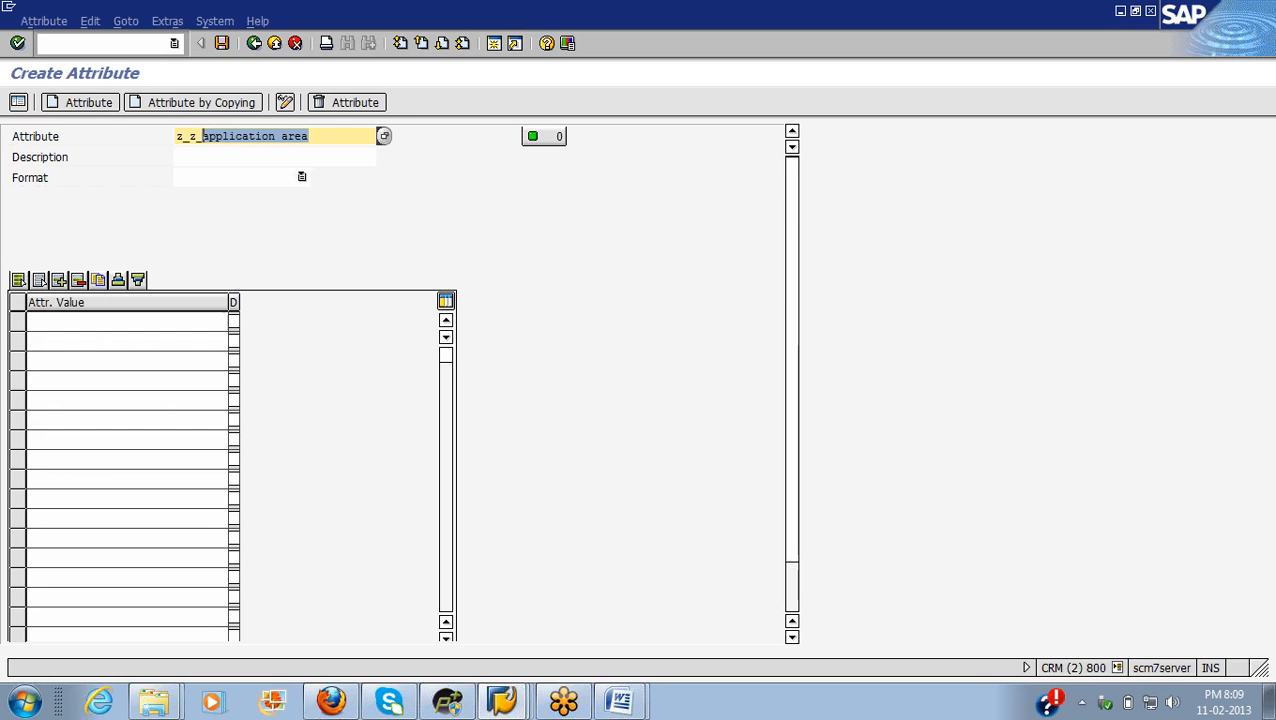
key("ctrl+c")
key("Tab")
key("ctrl+v")
key("Home")
key("Delete")
type("A")
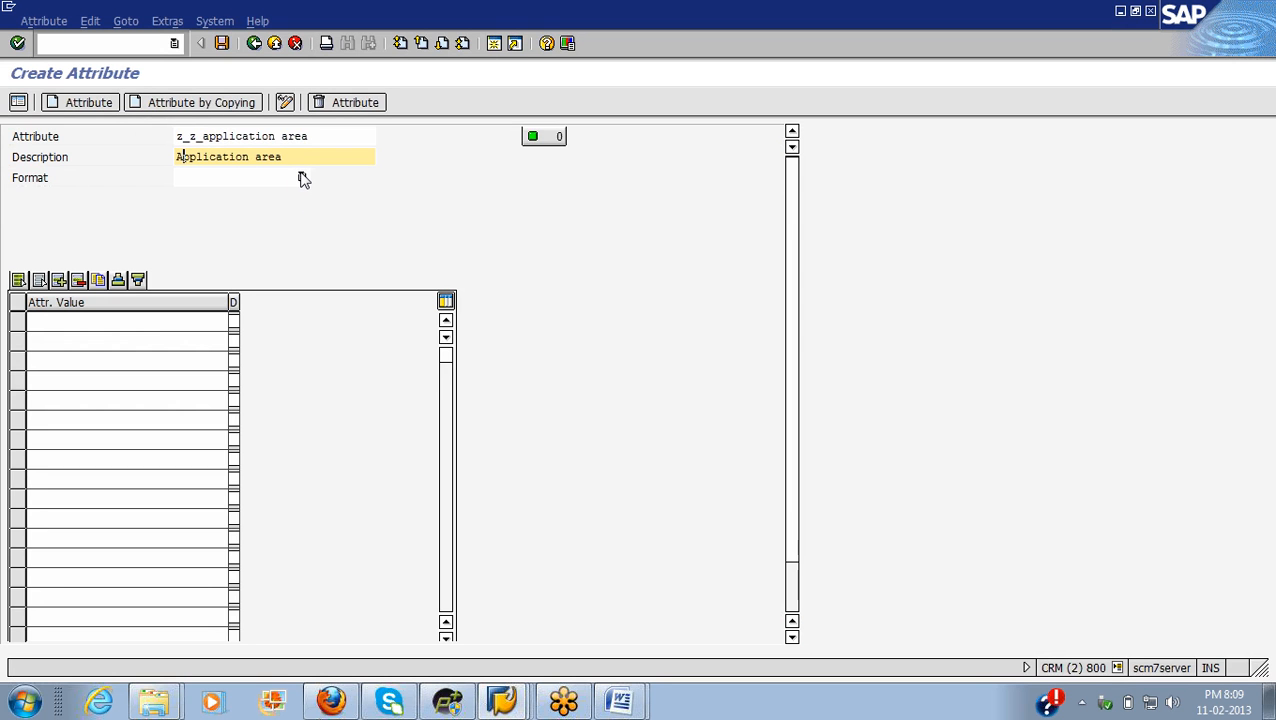
Step: Set the attribute's format to CHAR Characters, checking the application area values in the Word document SAP_CRM_3__BP.docx
key("alt+Tab")
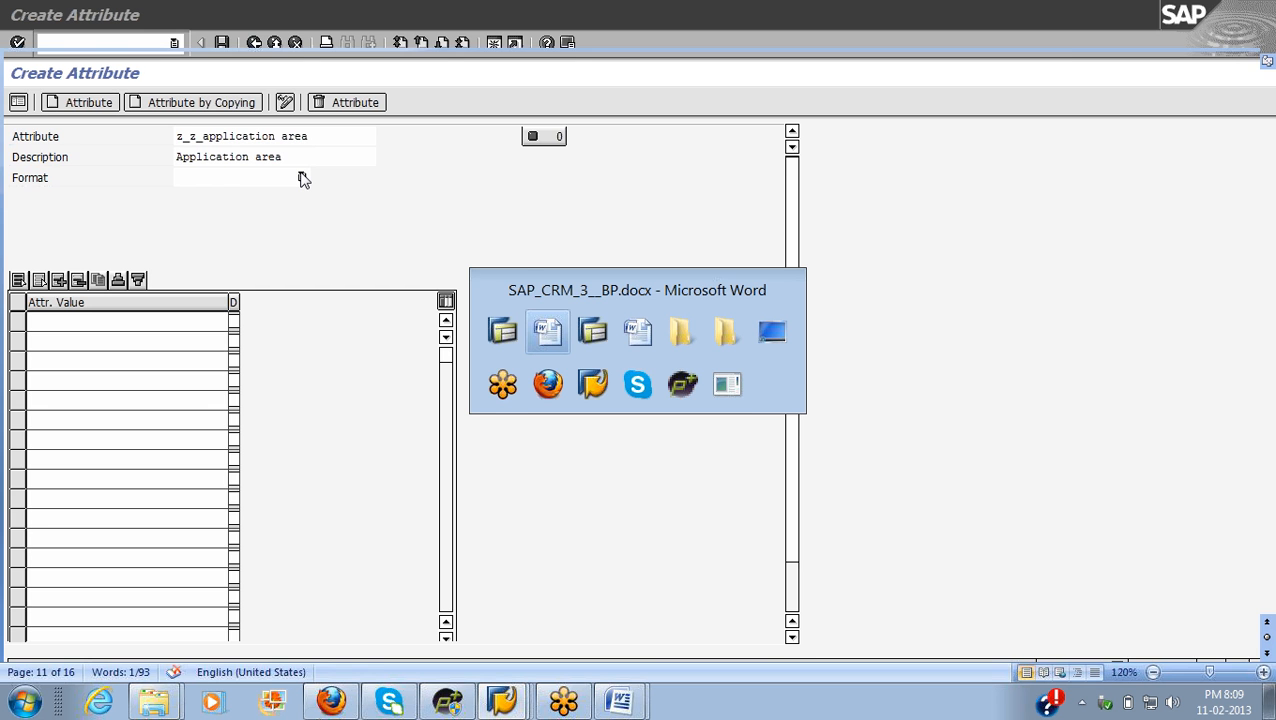
key("alt+Tab")
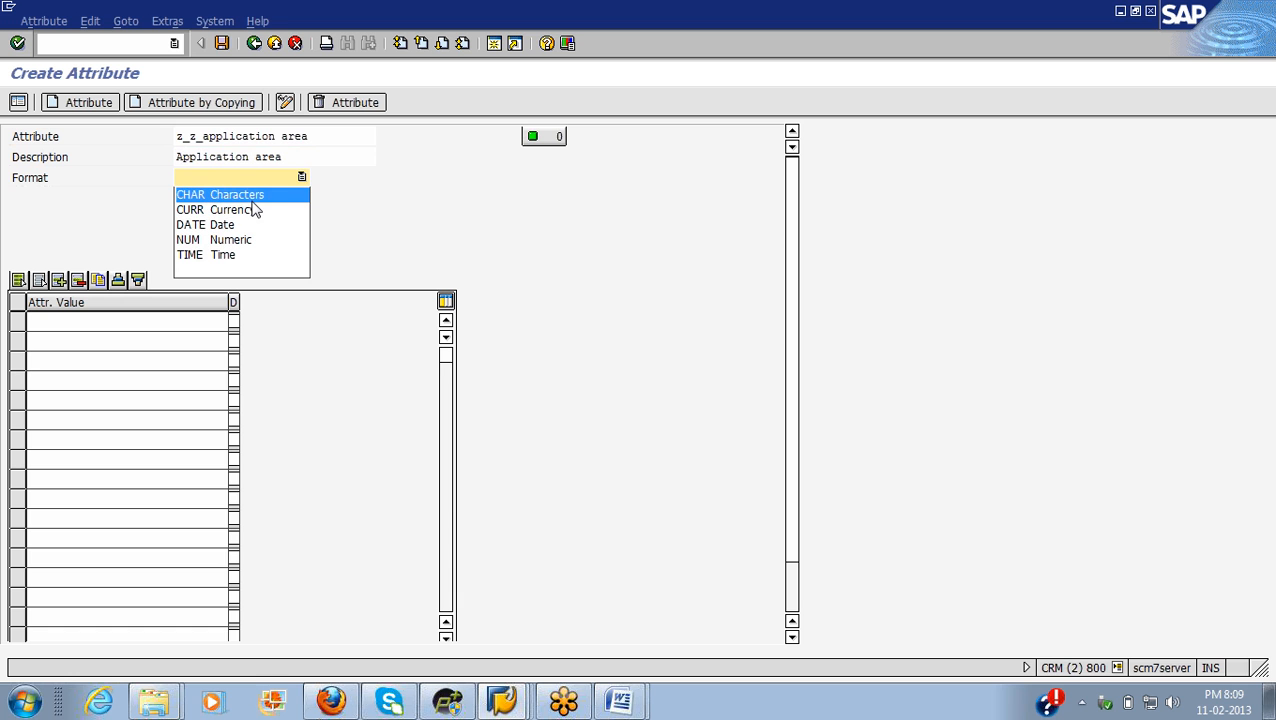
left_click(266, 196)
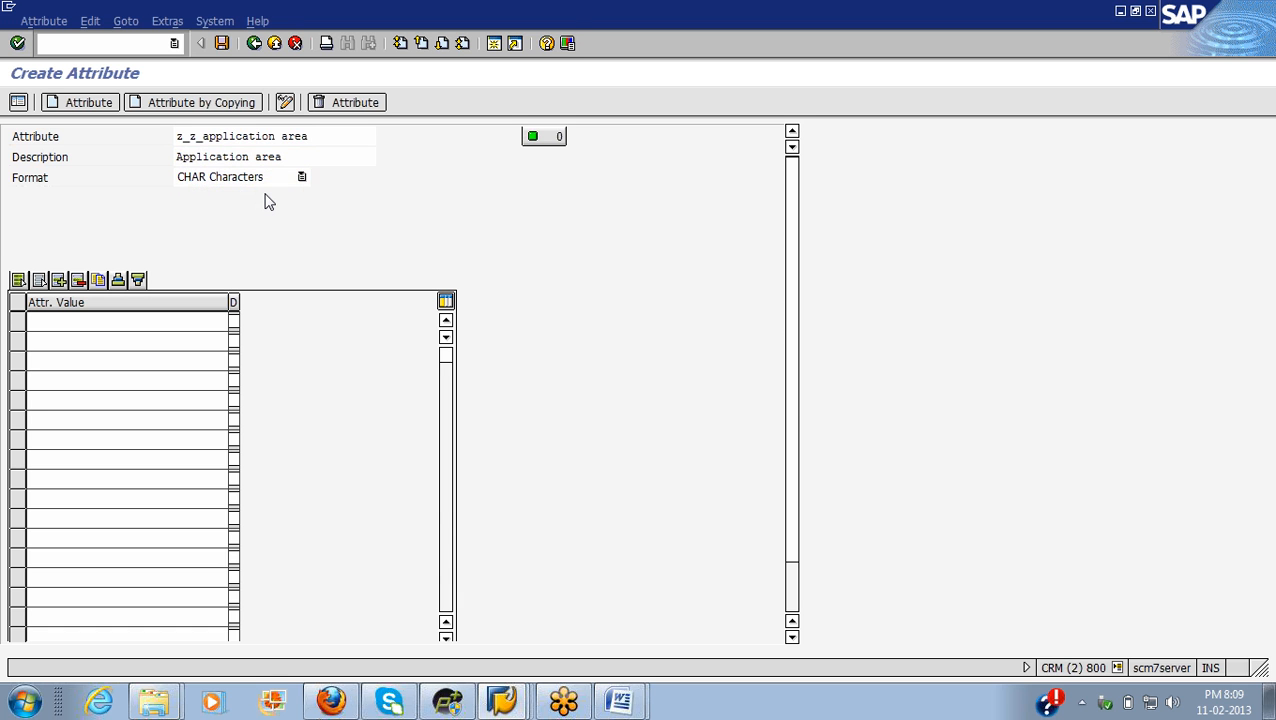
key("alt+Tab")
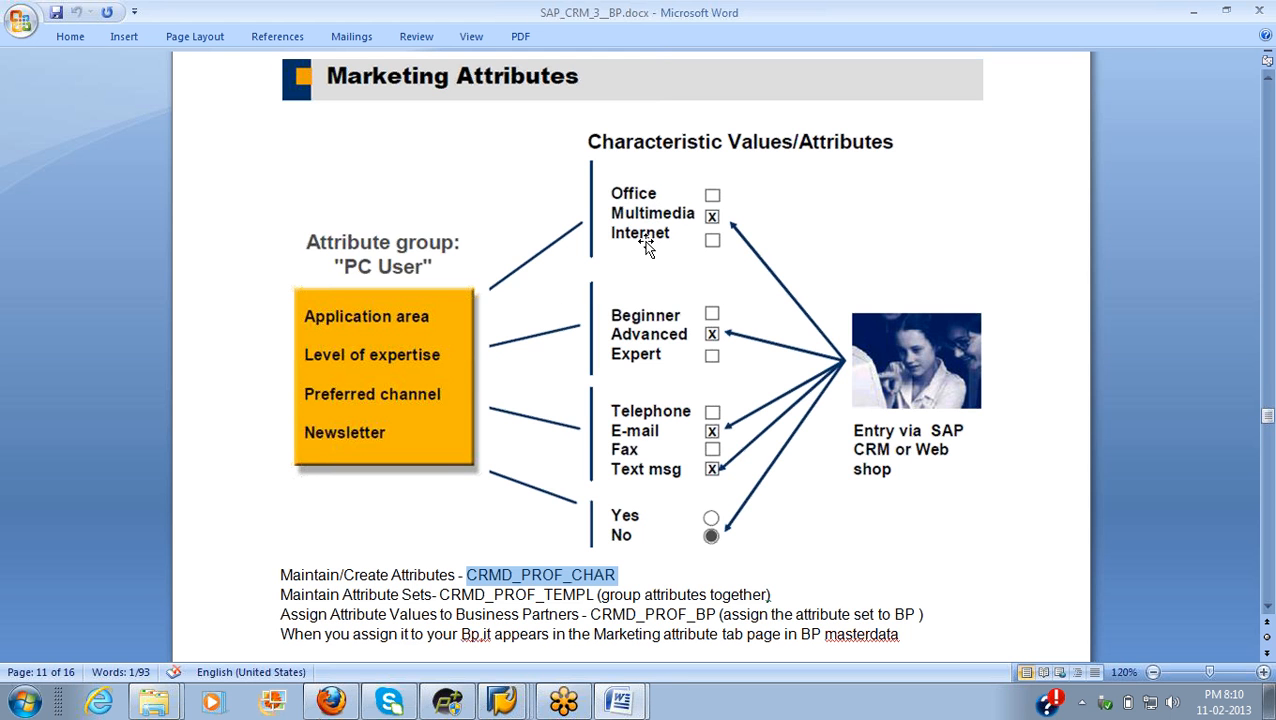
key("alt+Tab")
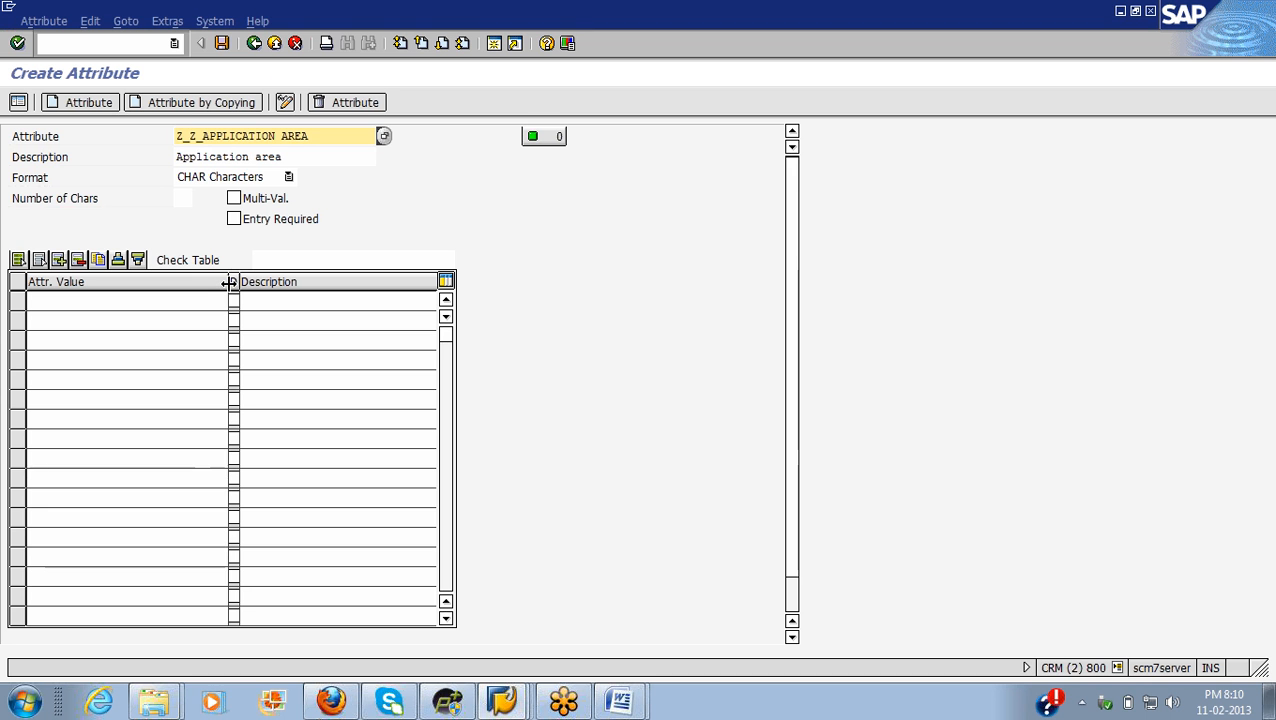
Step: Widen the Default Value column and add attribute value 1 with the description Office, as listed in the Word document
left_click_drag(228, 283, 271, 290)
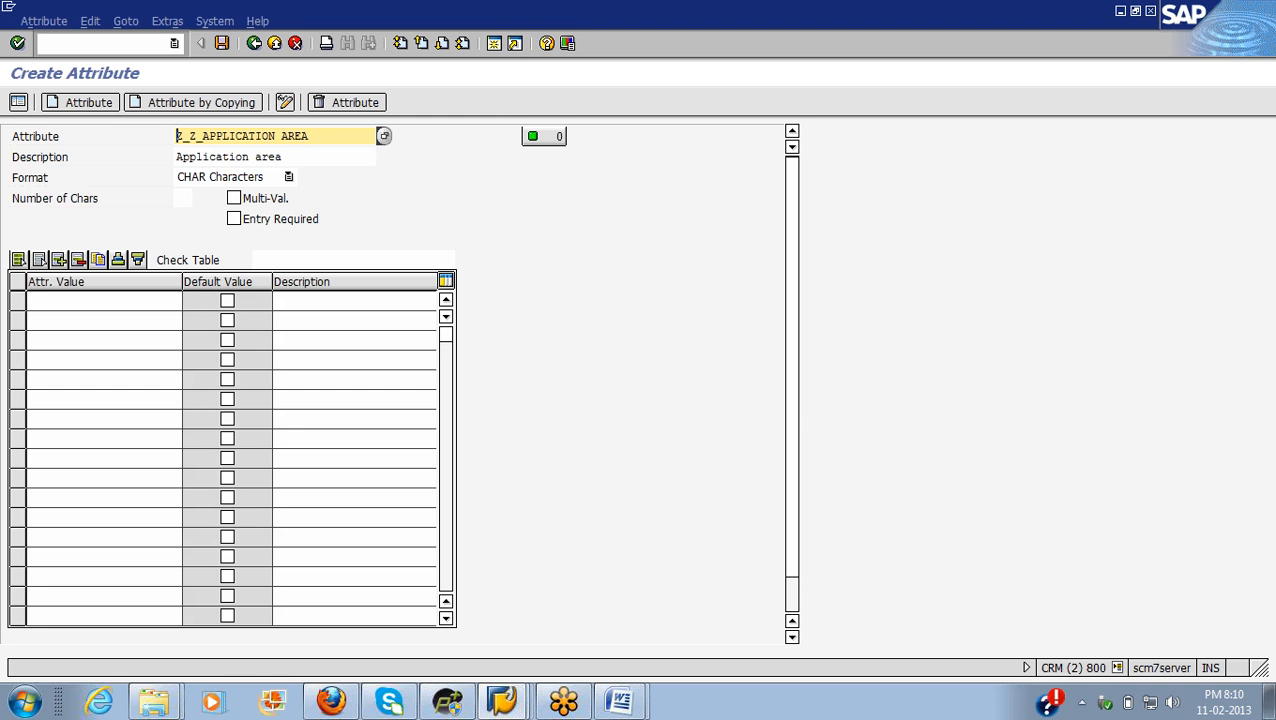
left_click(104, 301)
type("1")
left_click(354, 301)
key("alt+Tab")
key("alt+Tab")
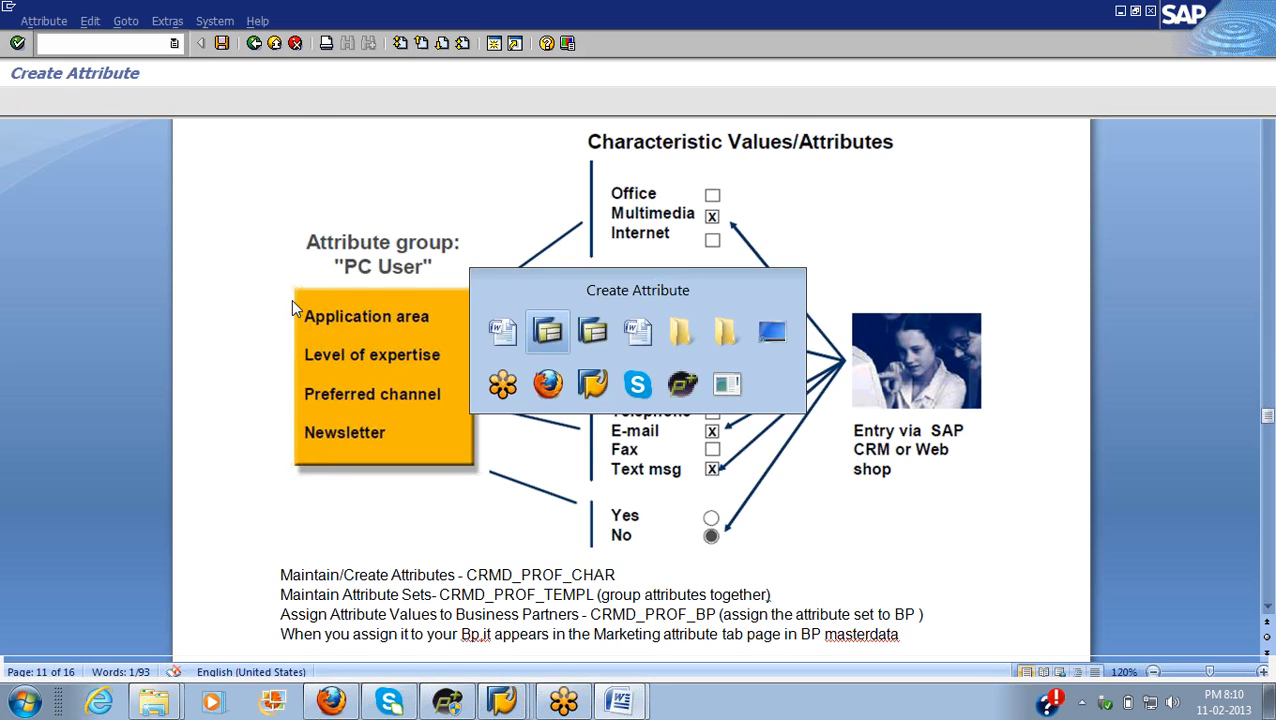
type("Office")
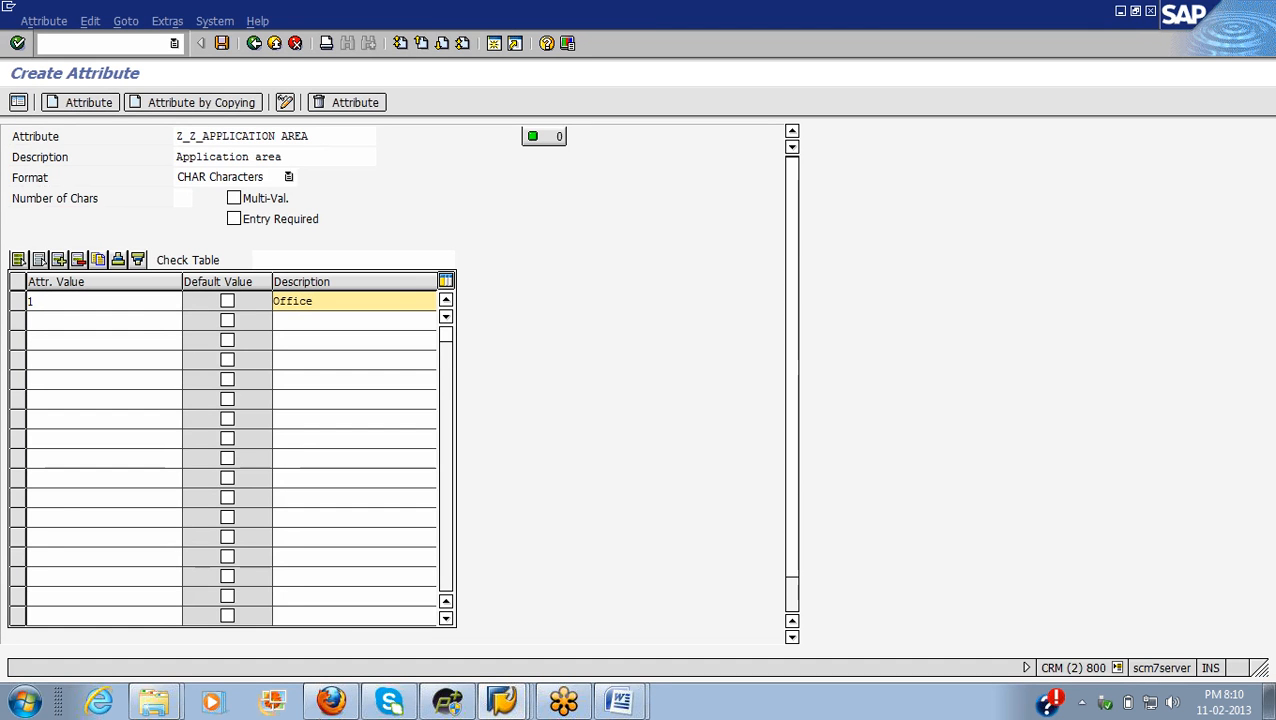
Step: Add attribute value 2 with the description multimedia, as listed in the Word document
left_click(138, 319)
type("2")
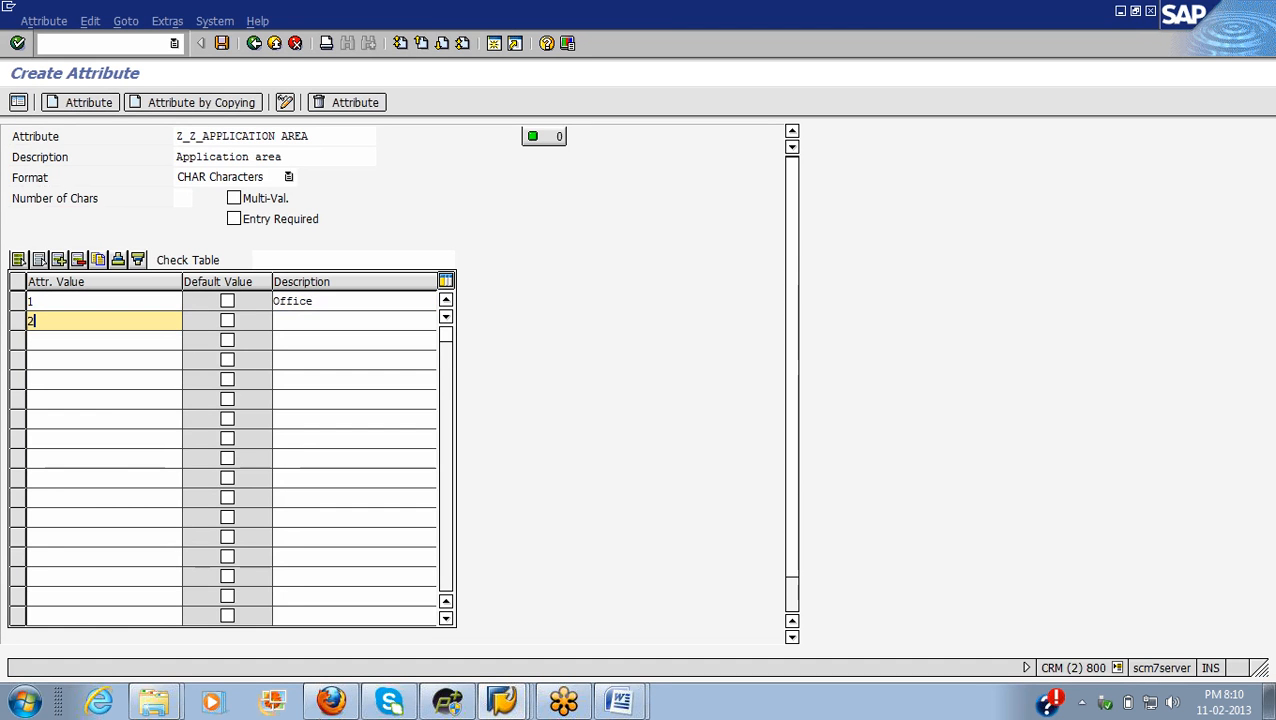
left_click(330, 321)
key("alt+Tab")
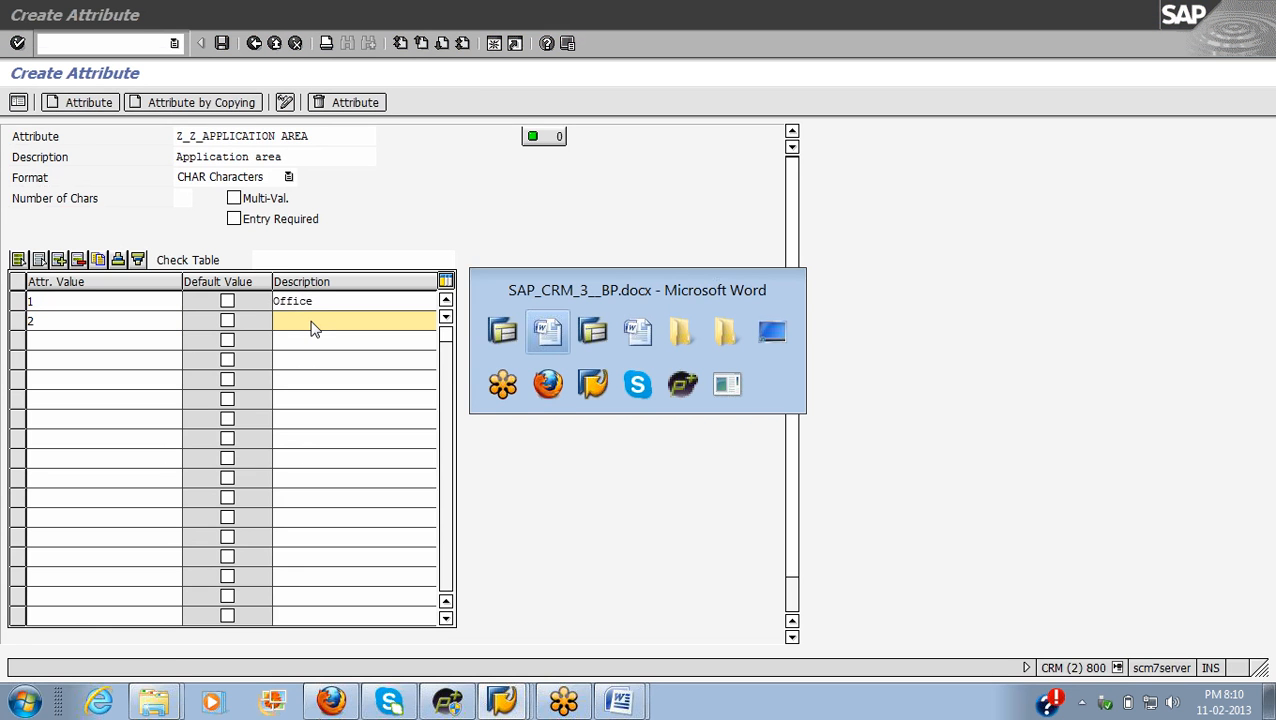
key("alt+Tab")
type("multimedia")
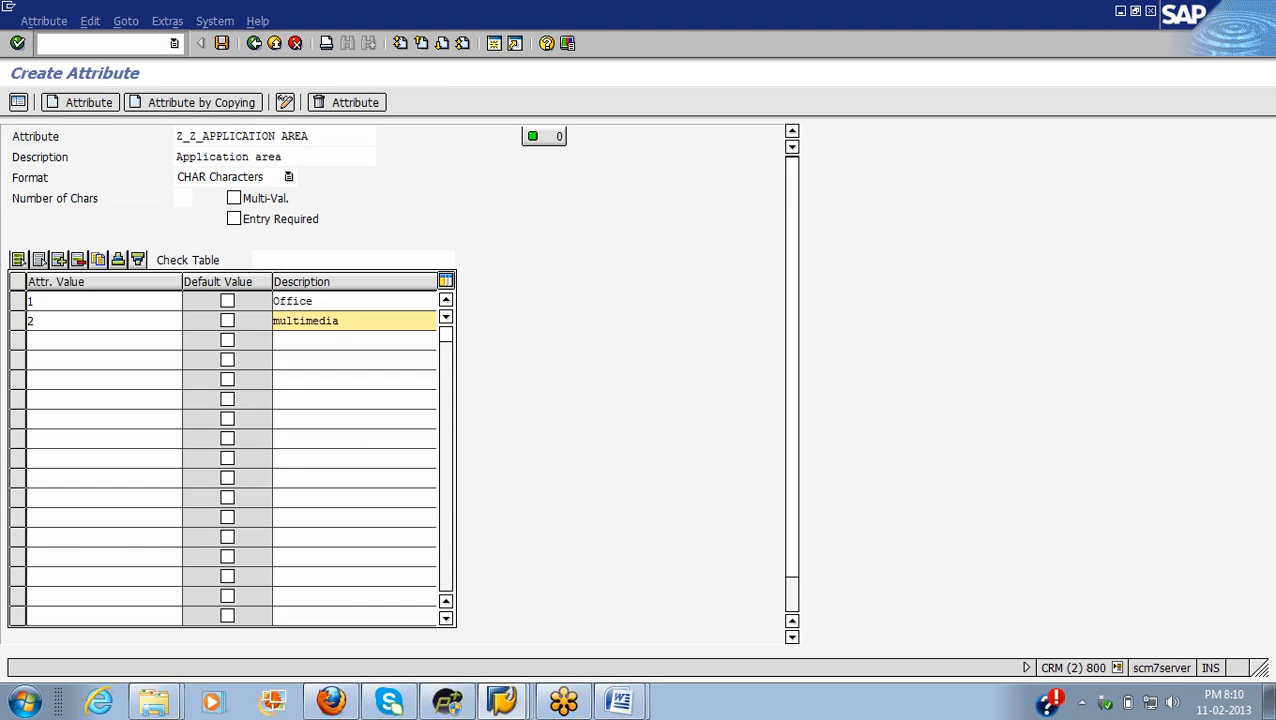
Step: Add attribute value 3 with the description Internet from the Word document, and make Office the default value
key("alt+Tab")
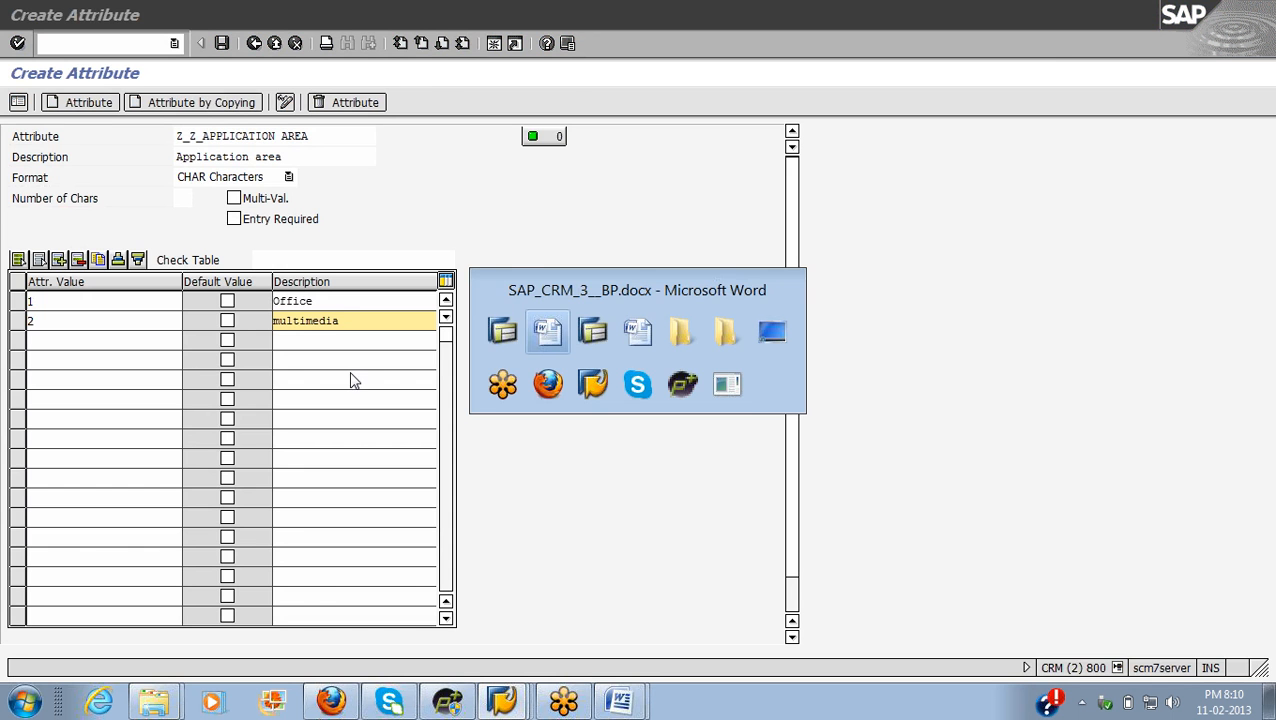
key("alt+Tab")
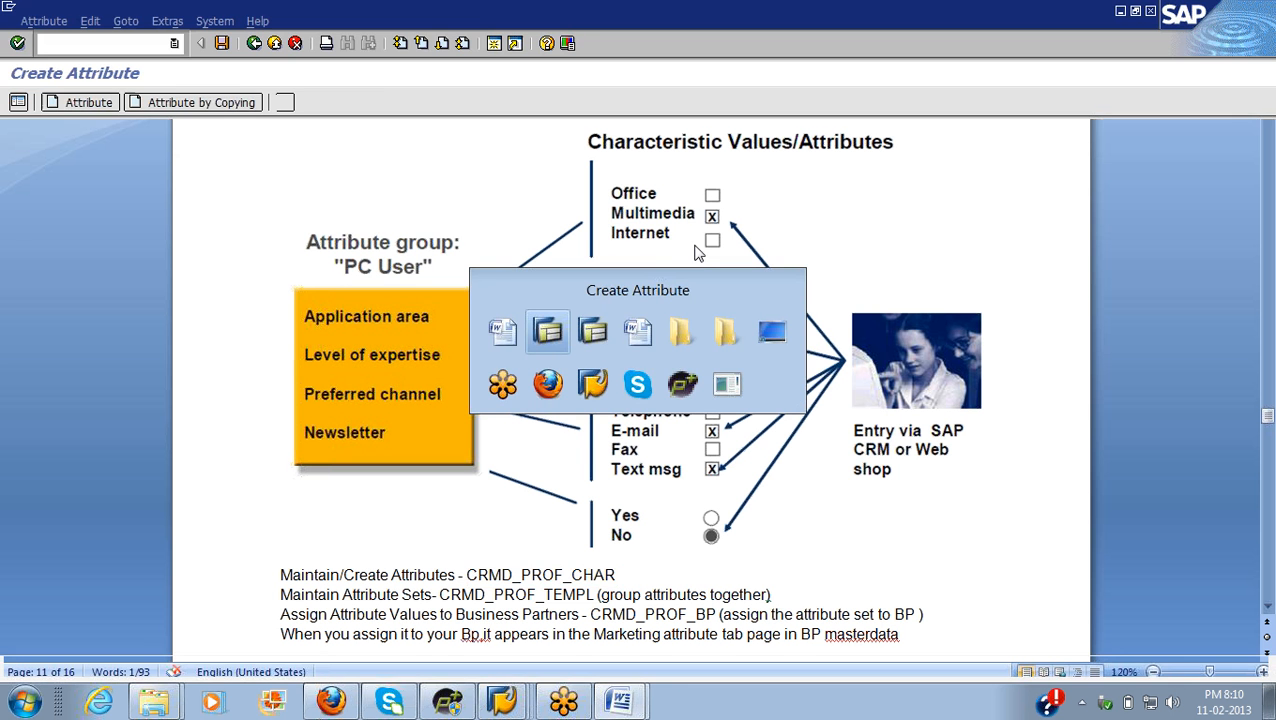
key("Tab")
type("3")
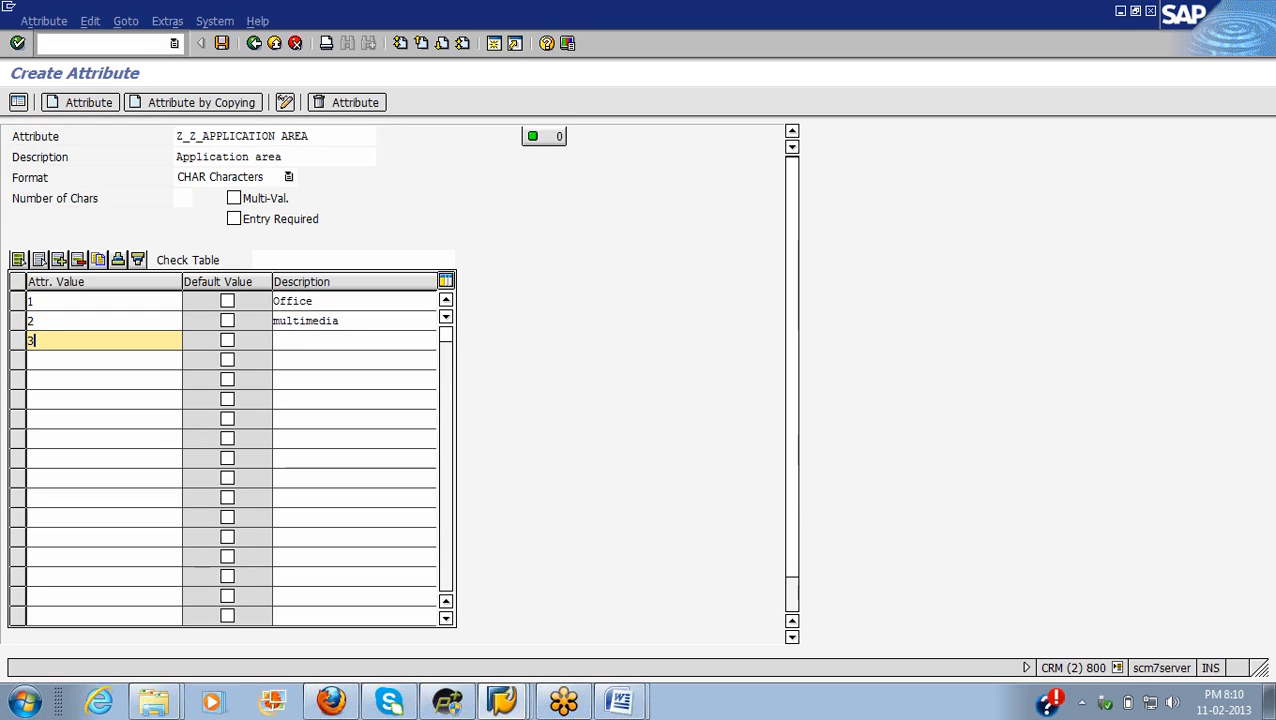
key("Tab")
key("Tab")
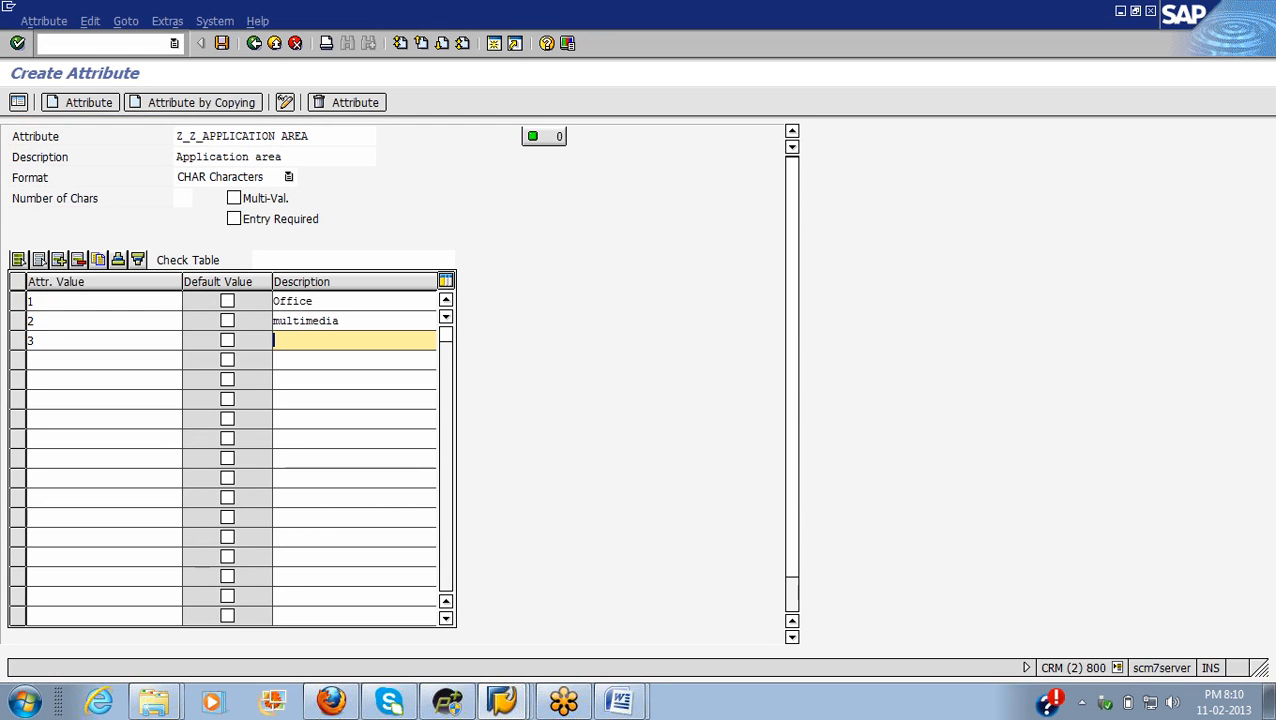
type("Internet")
left_click(232, 308)
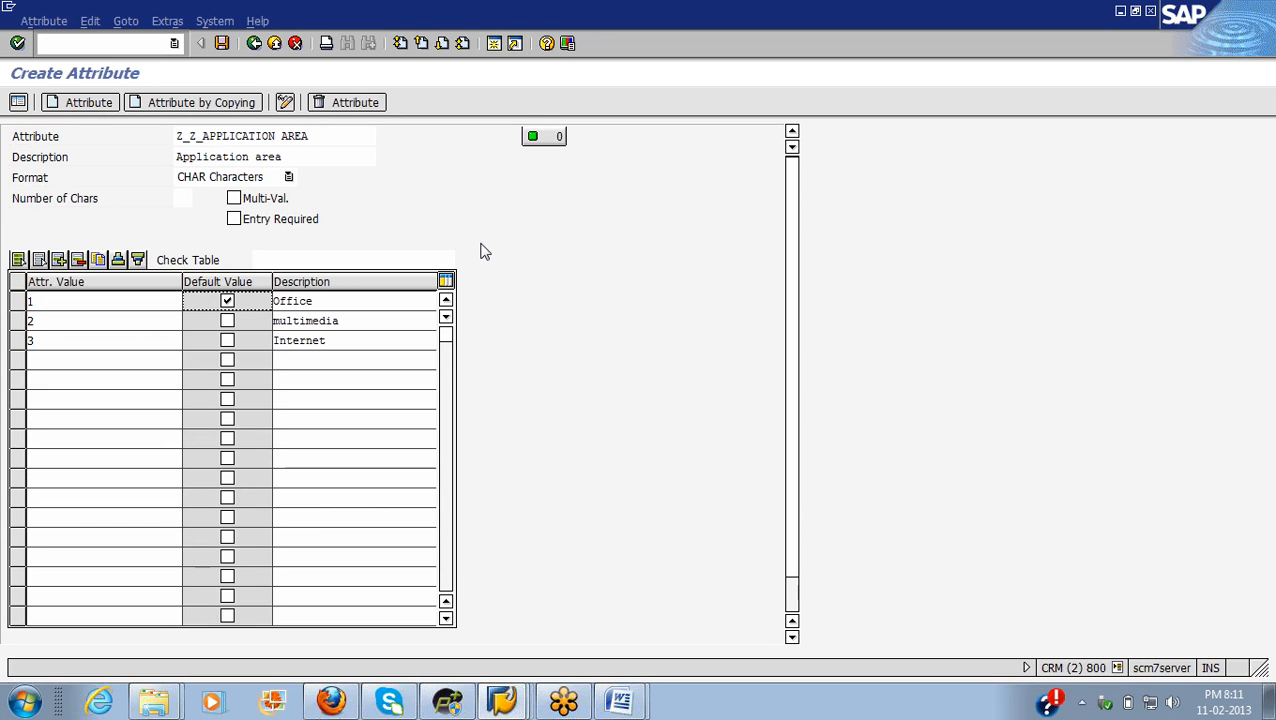
Step: Review the business partner's 4LIVING template attribute values in the other SAP session, and return to mark Office as the new attribute's default value
left_click(502, 703)
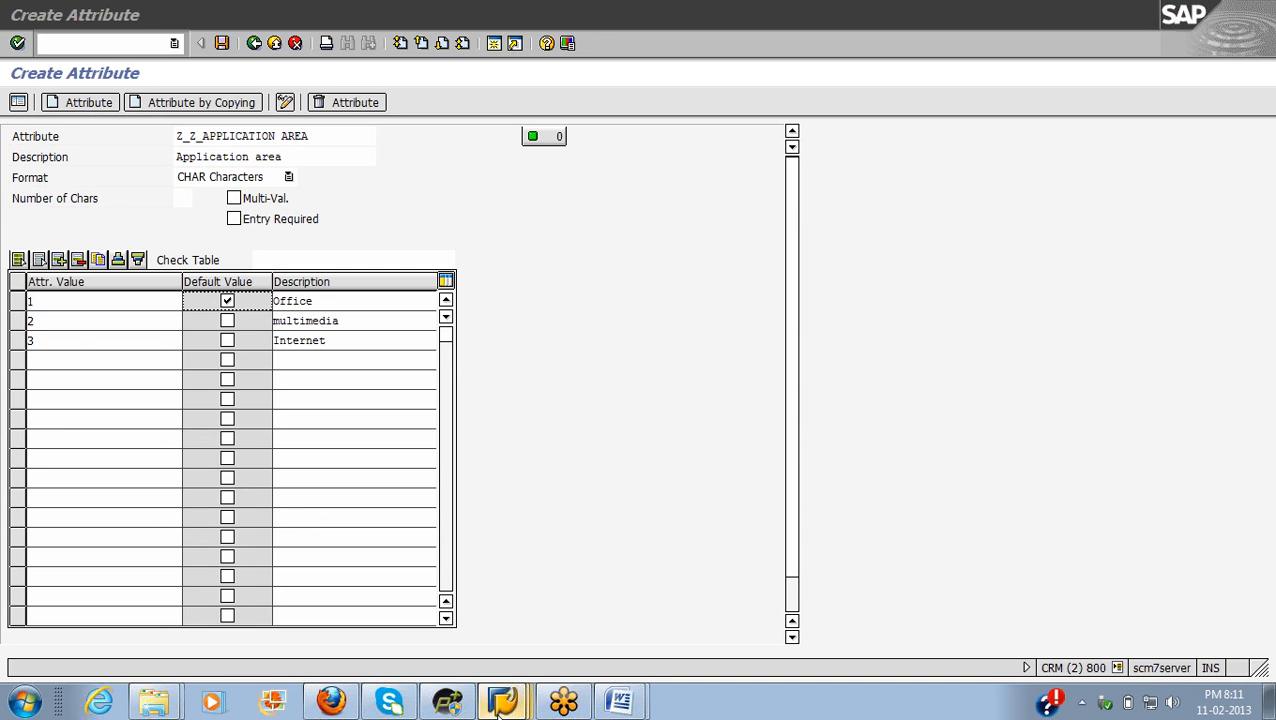
left_click(502, 703)
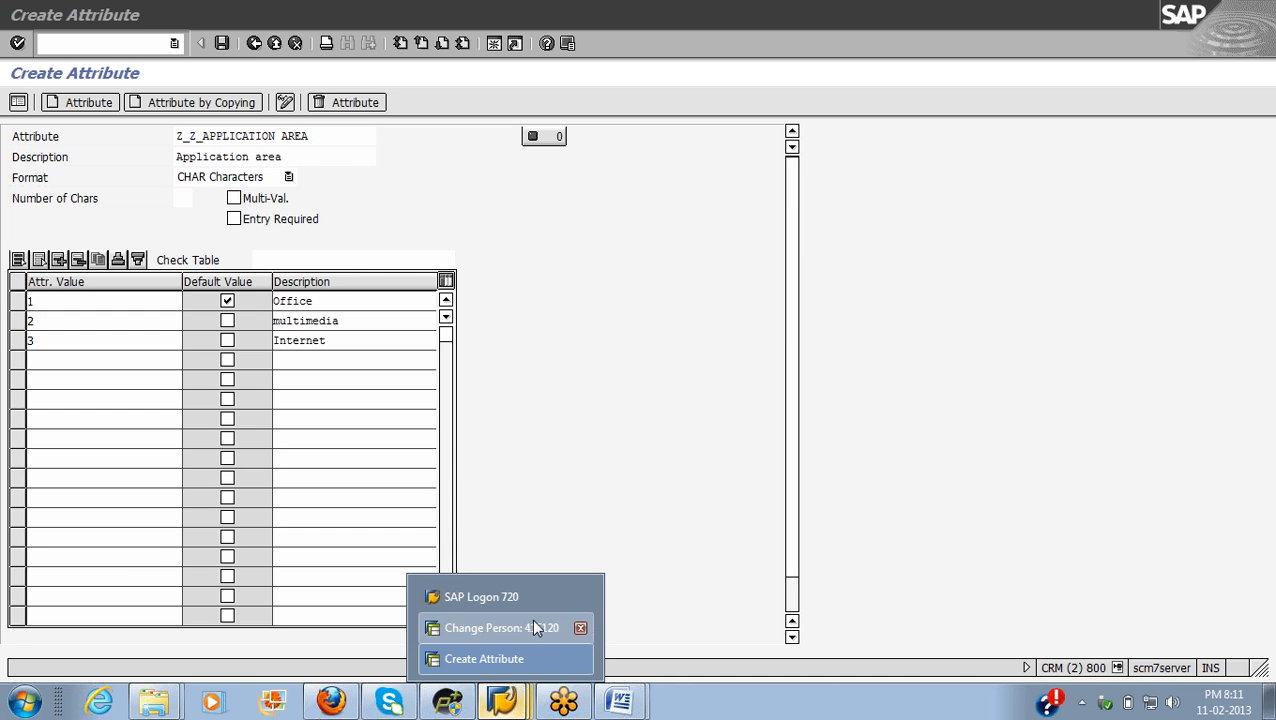
left_click(535, 627)
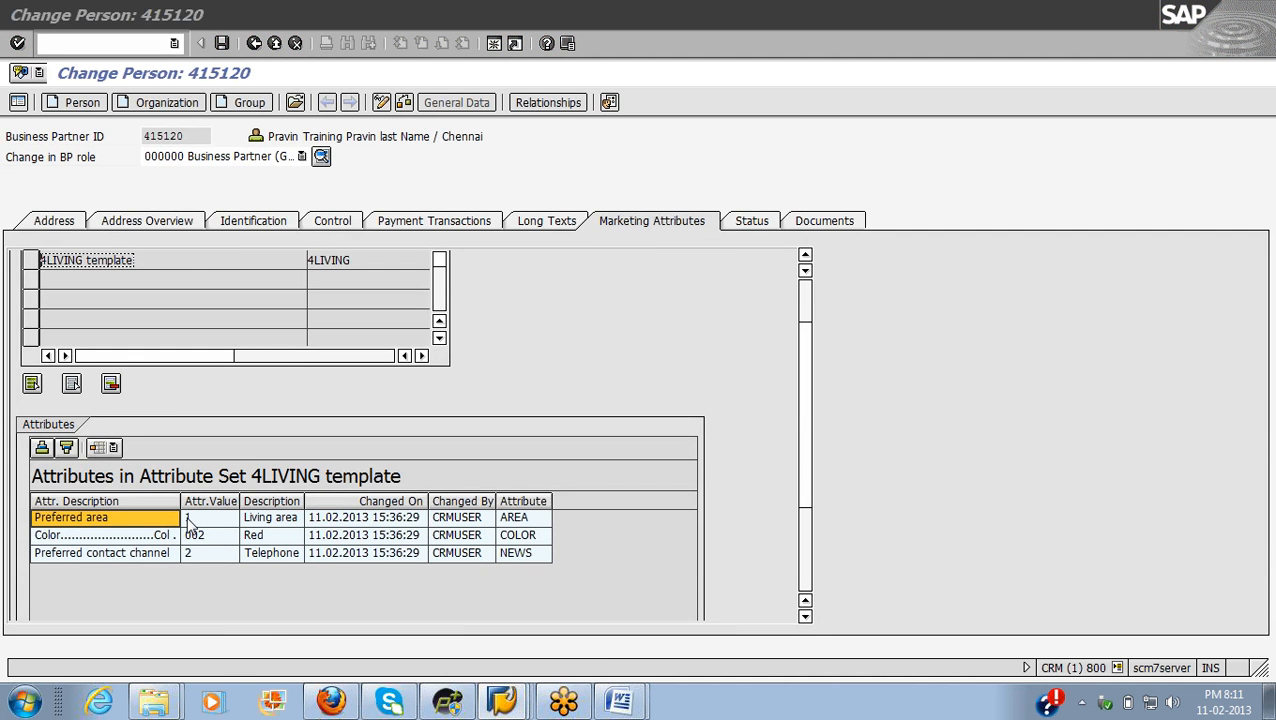
key("alt+Tab")
key("alt+Tab")
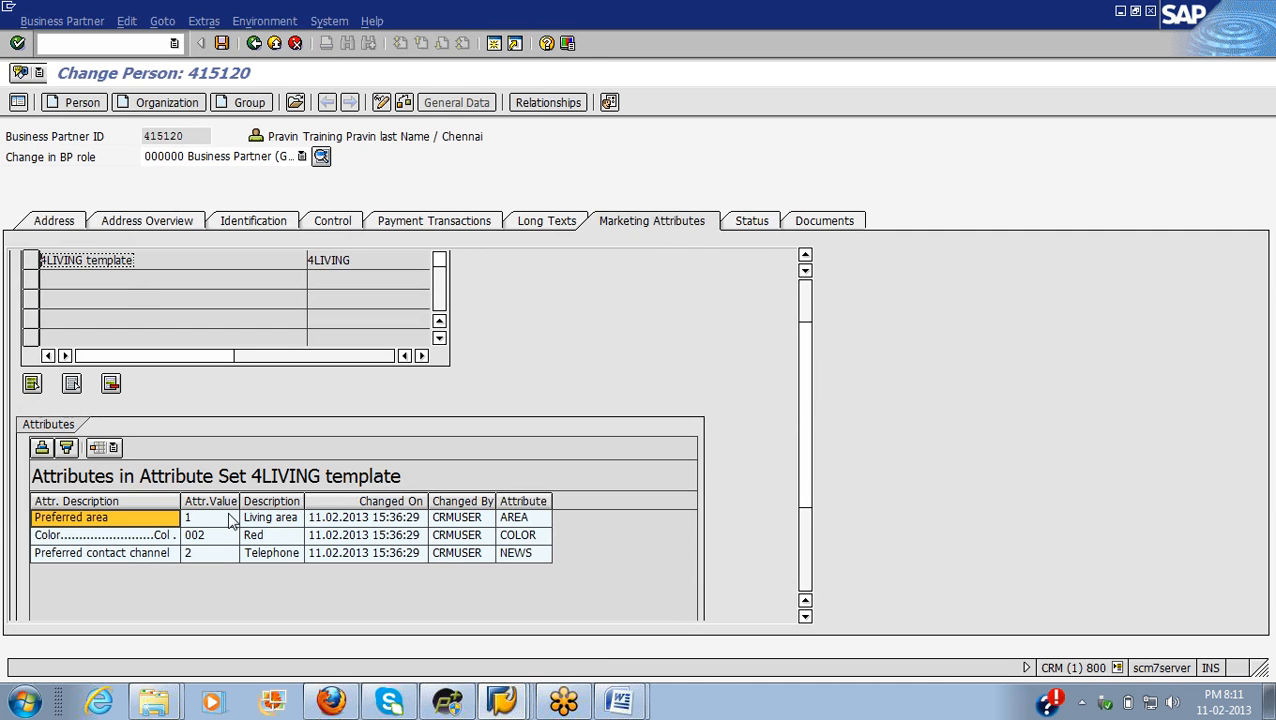
key("alt+Tab")
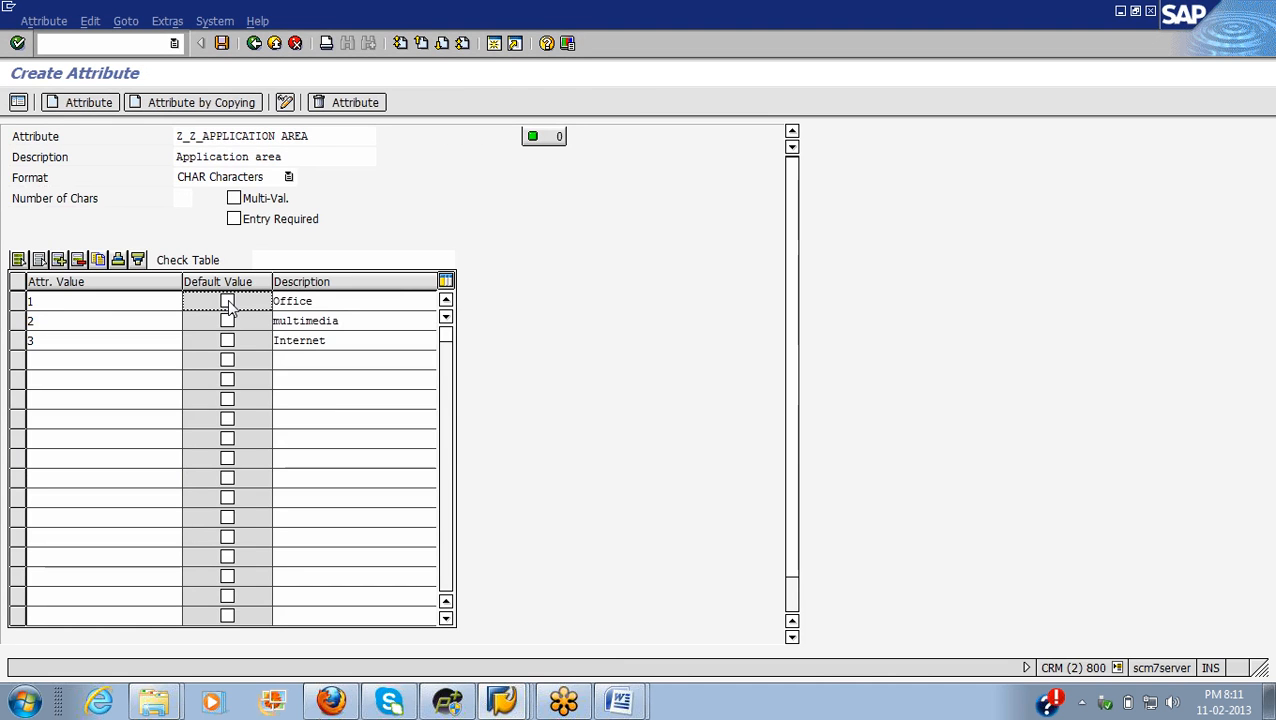
left_click(227, 302)
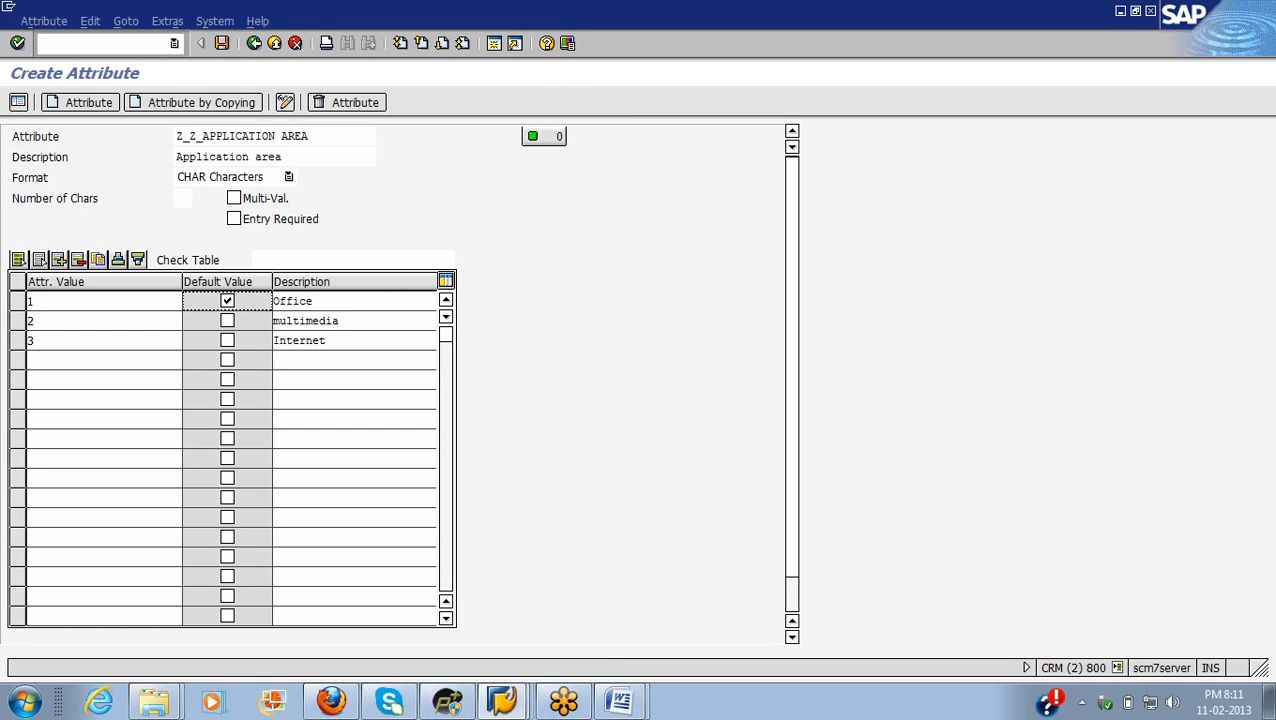
Step: Set the attribute's number of characters to 15 and save it, accepting the removal of blank characters
left_click(182, 197)
type("15")
left_click(222, 46)
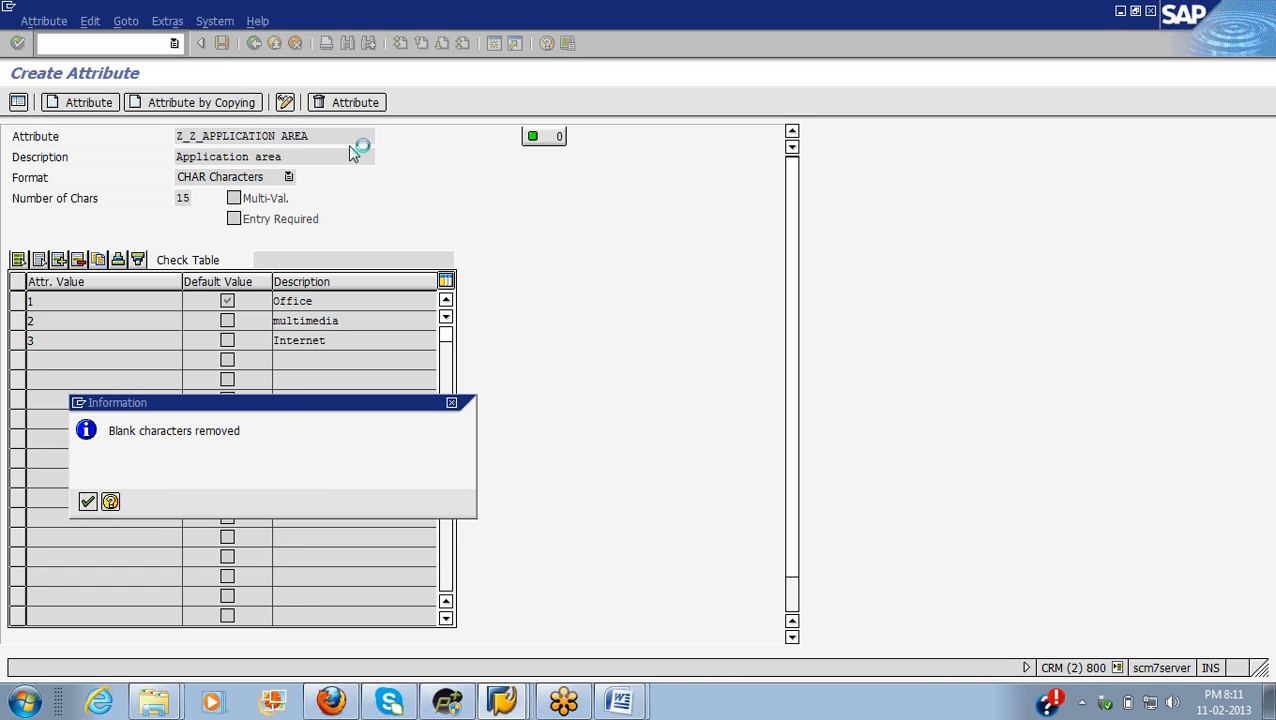
key("Return")
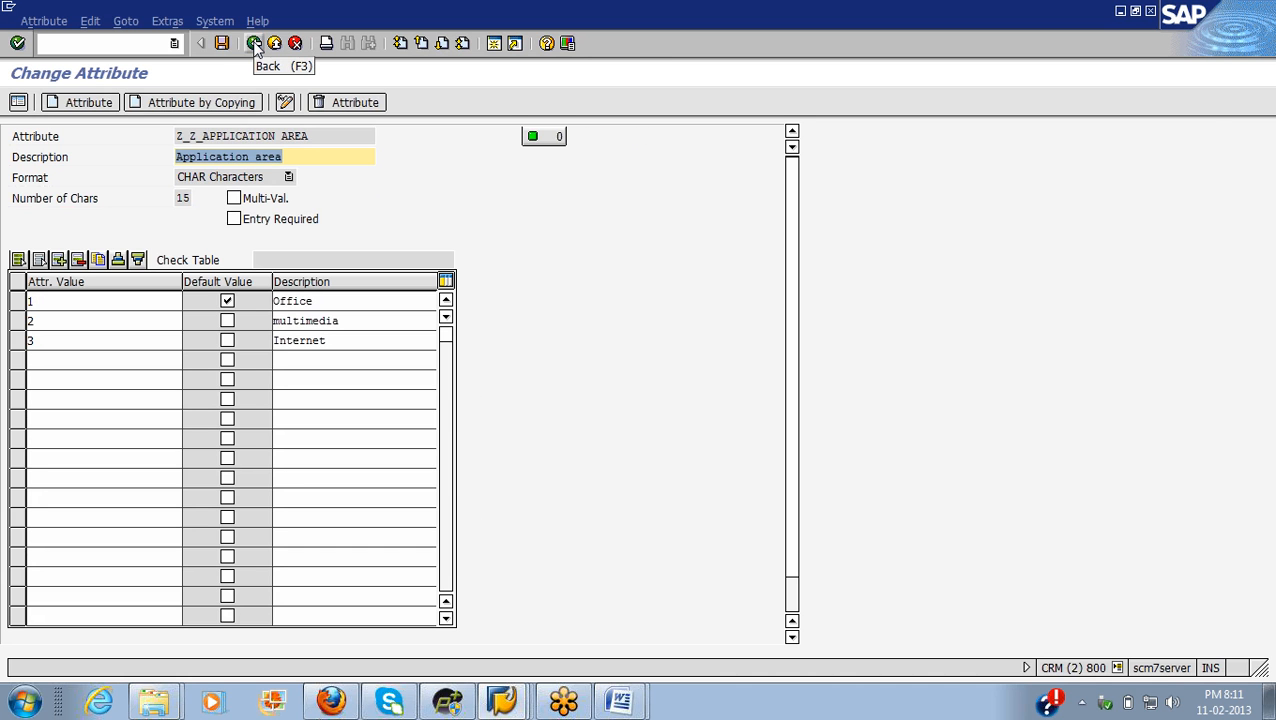
Step: Leave the Application area attribute for the attribute overview, and check the next PC User attribute in the Word document
left_click(255, 45)
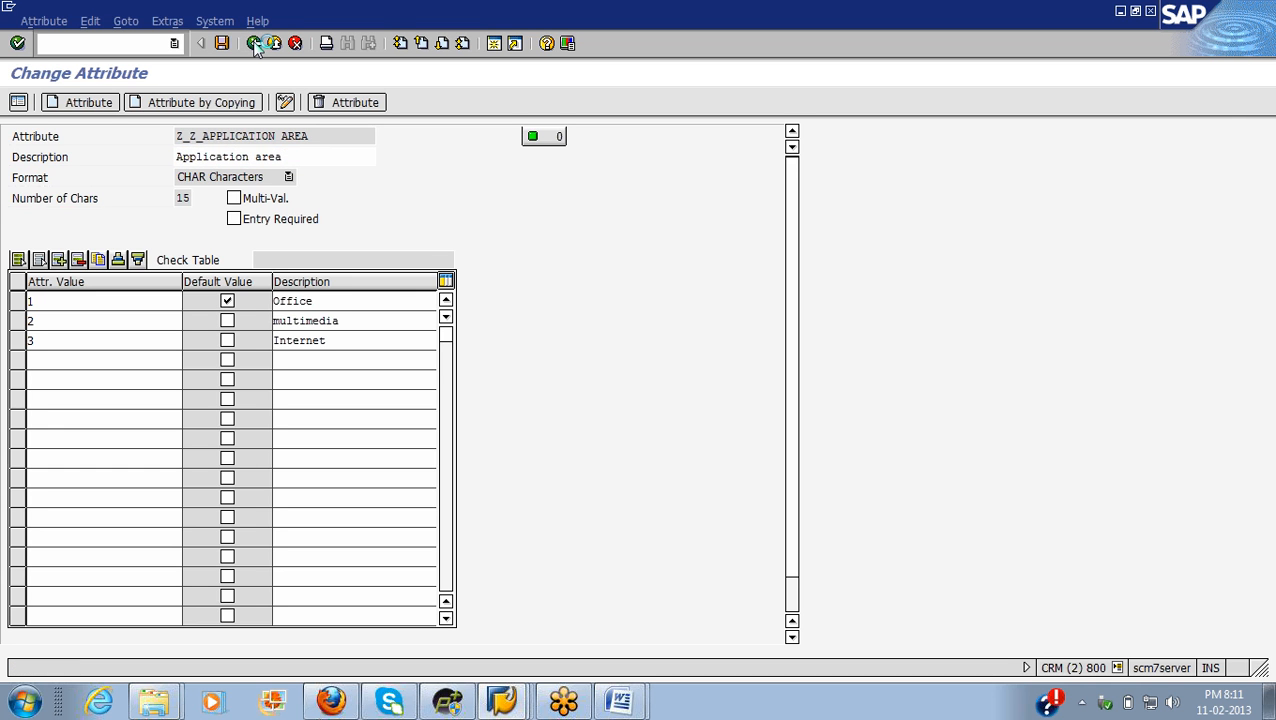
left_click(255, 45)
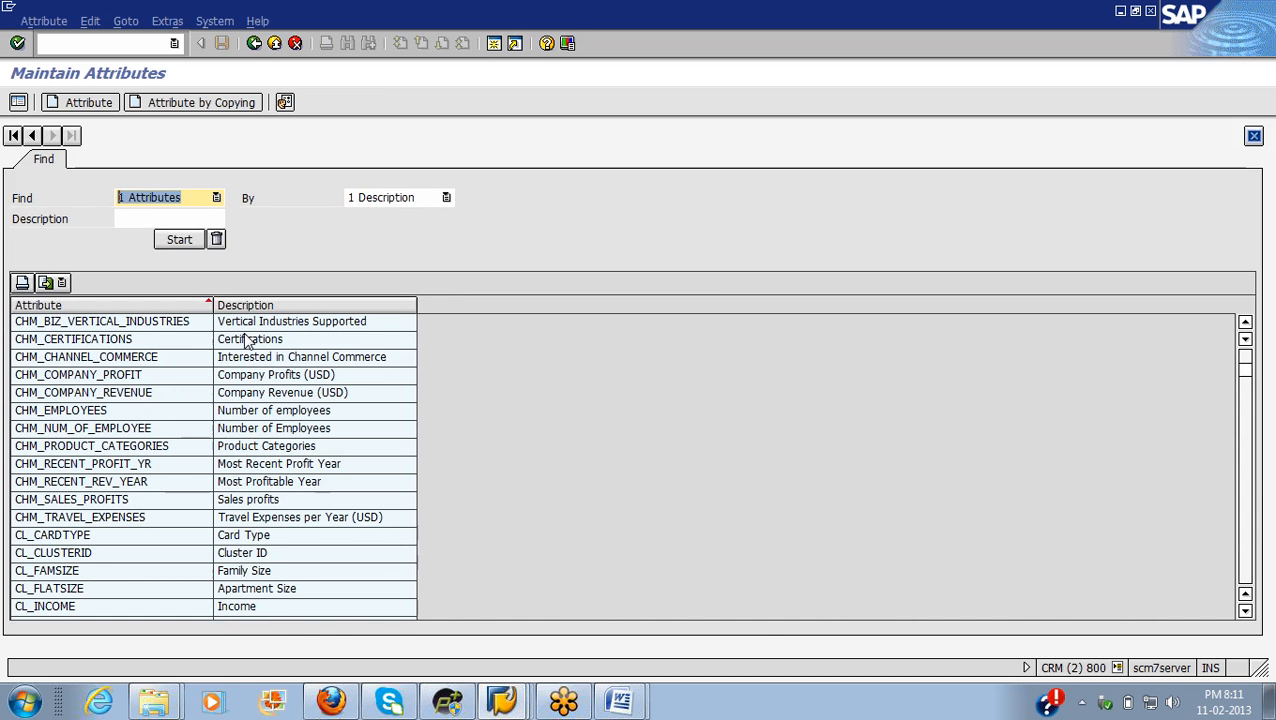
key("alt+Tab")
key("alt+Tab")
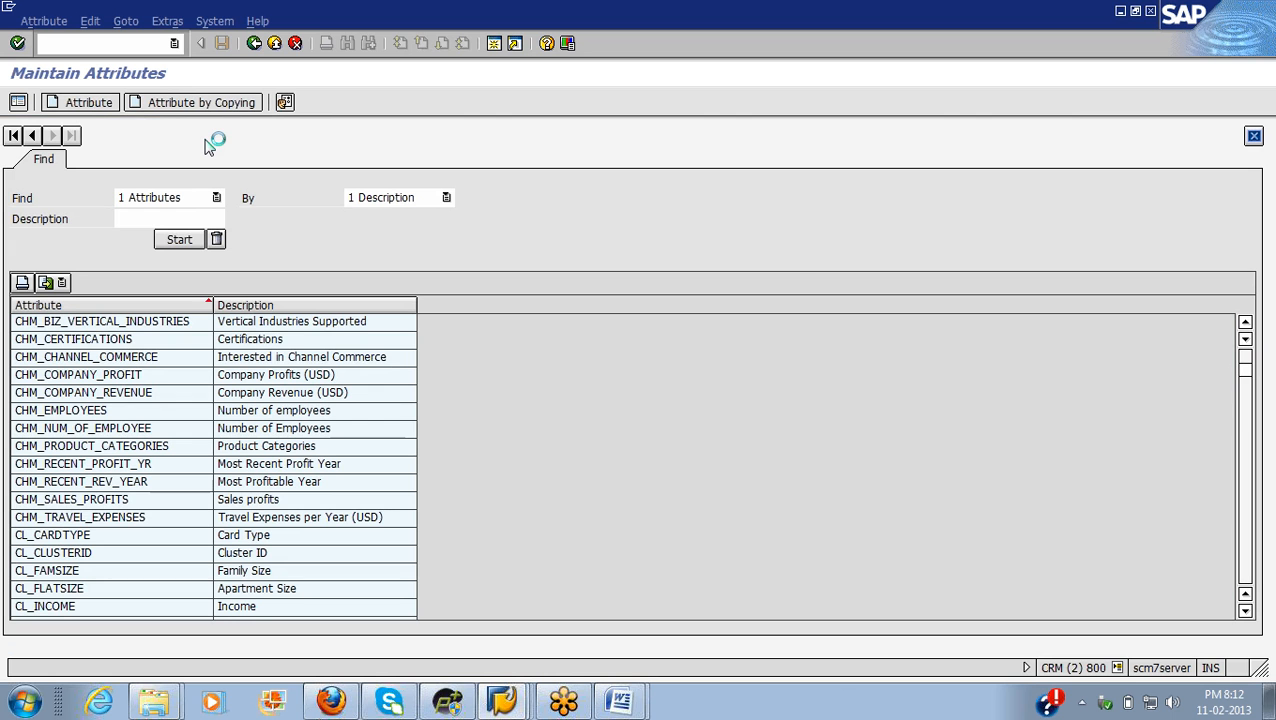
Step: Start a new attribute named z_z_level of expertise, following the attribute group in the Word document
left_click(110, 106)
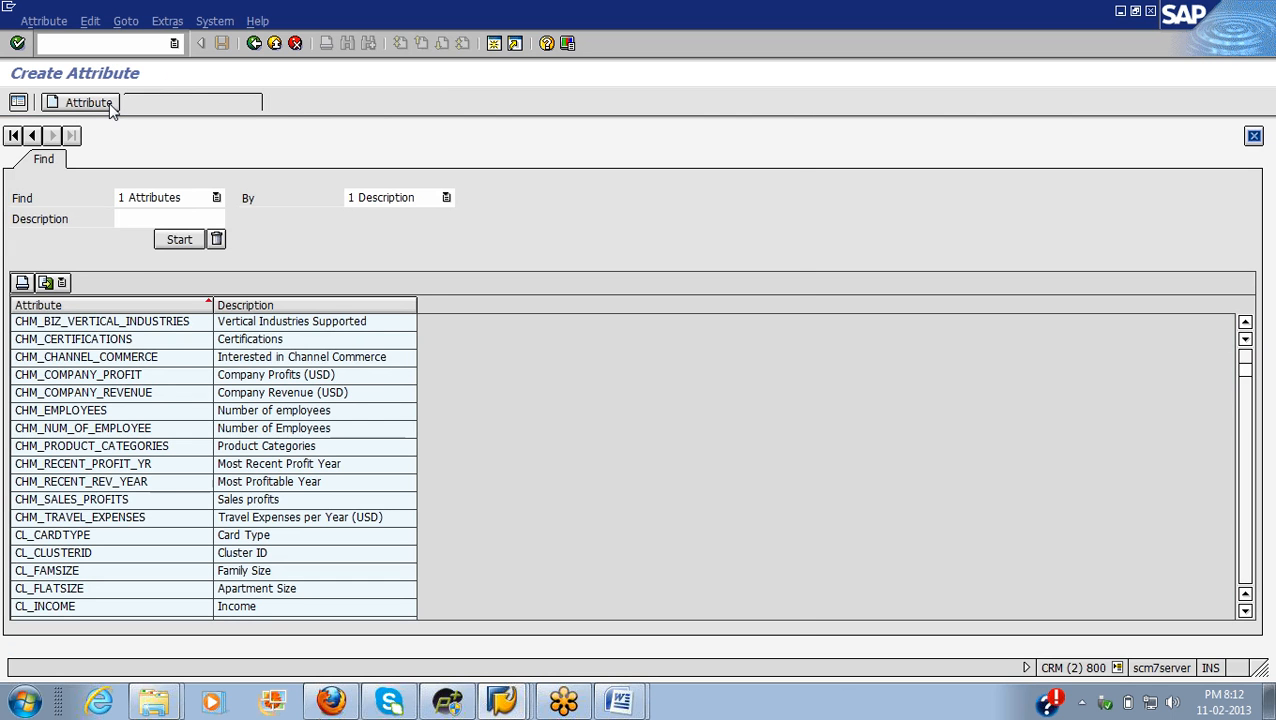
type("z")
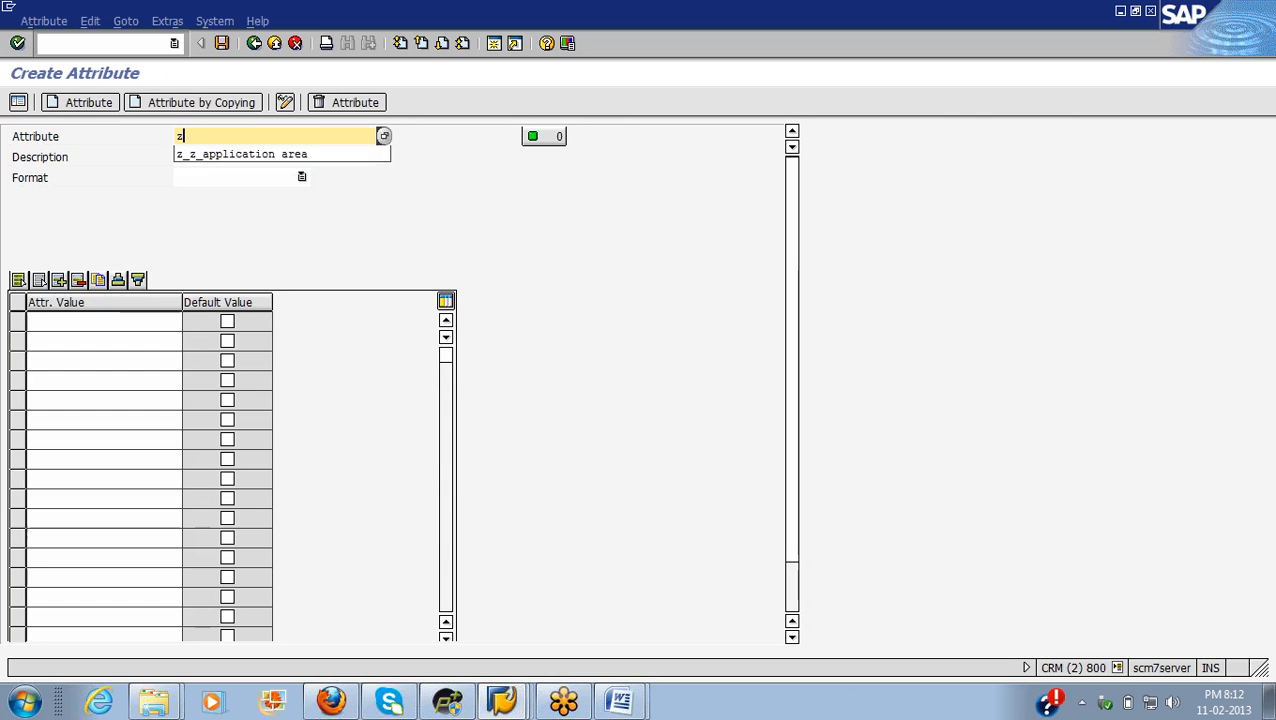
type("_z")
key("BackSpace")
type("z_")
key("alt+Tab")
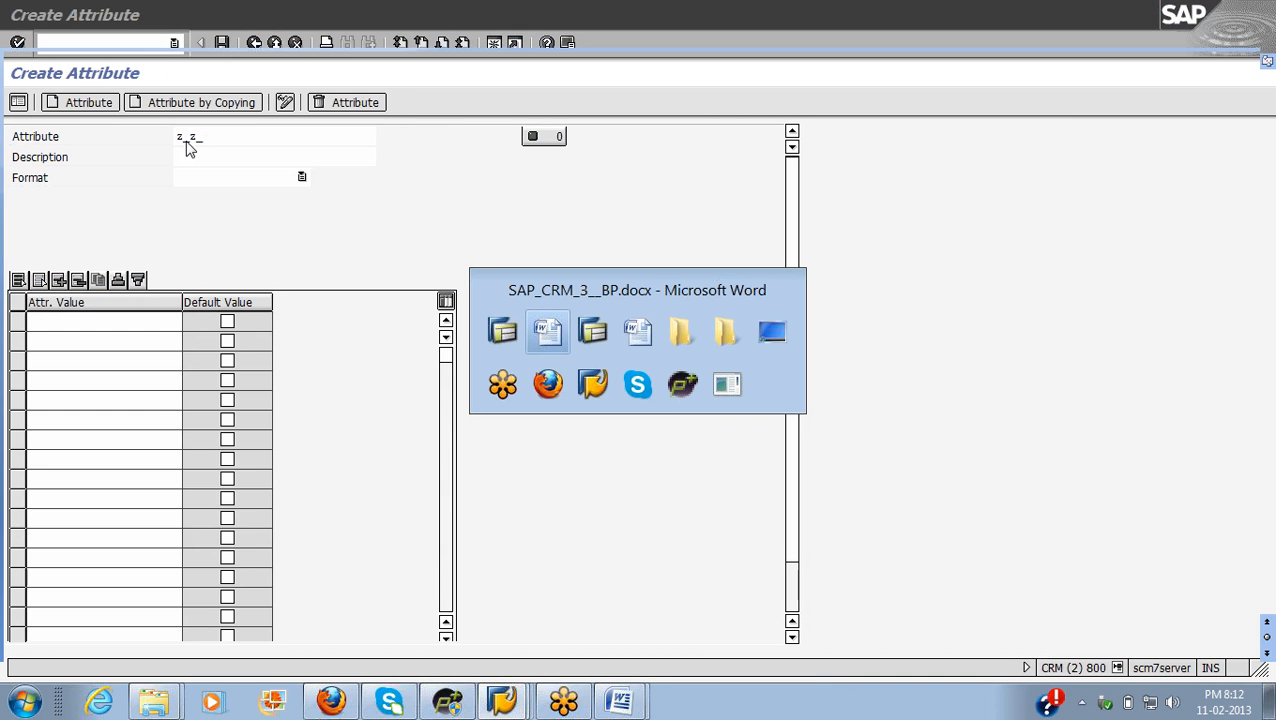
key("alt+Tab")
type("level of expertise")
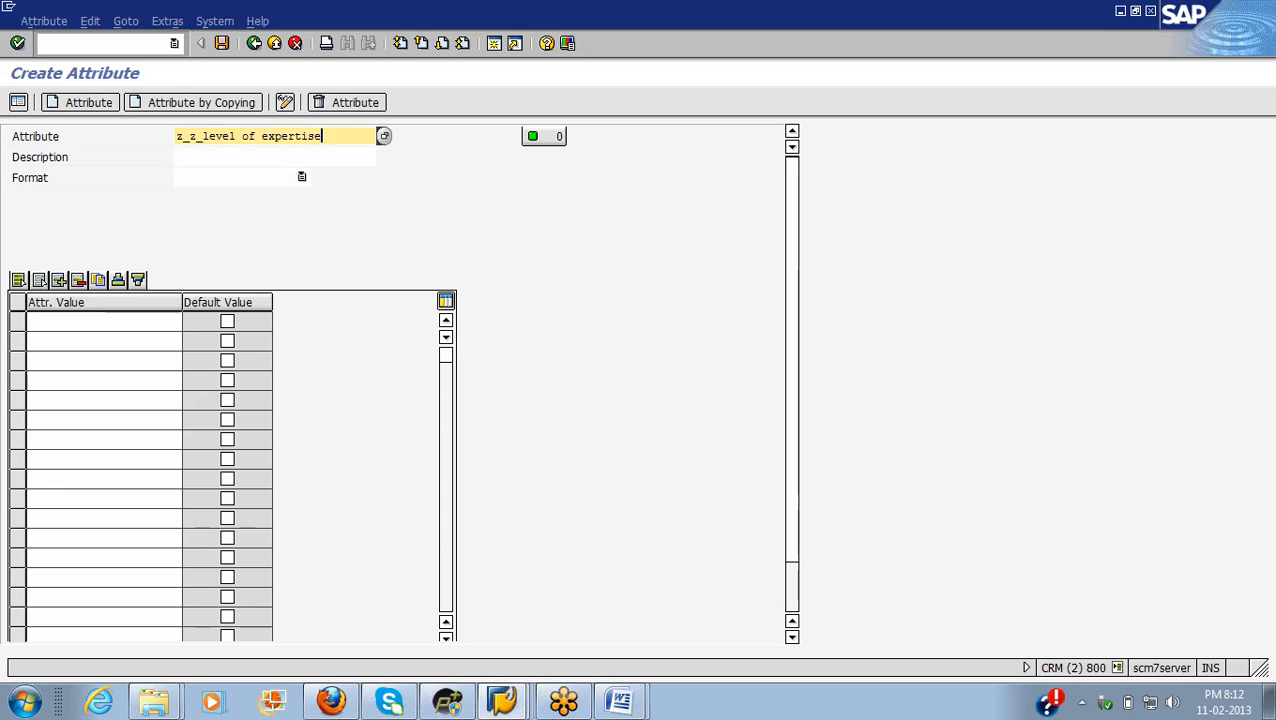
Step: Copy level of expertise from the attribute name into the description, and check the attribute's values in the Word document
left_click_drag(322, 136, 202, 136)
key("ctrl+c")
left_click(204, 157)
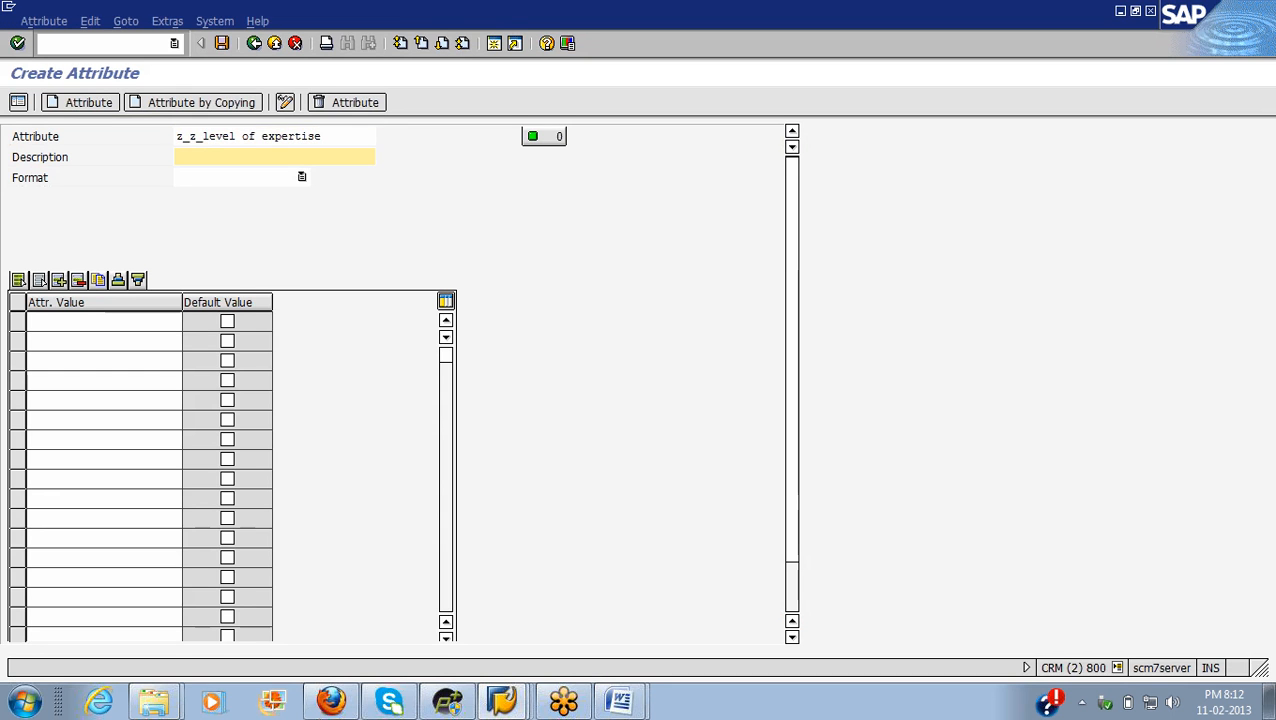
key("ctrl+v")
key("alt+Tab")
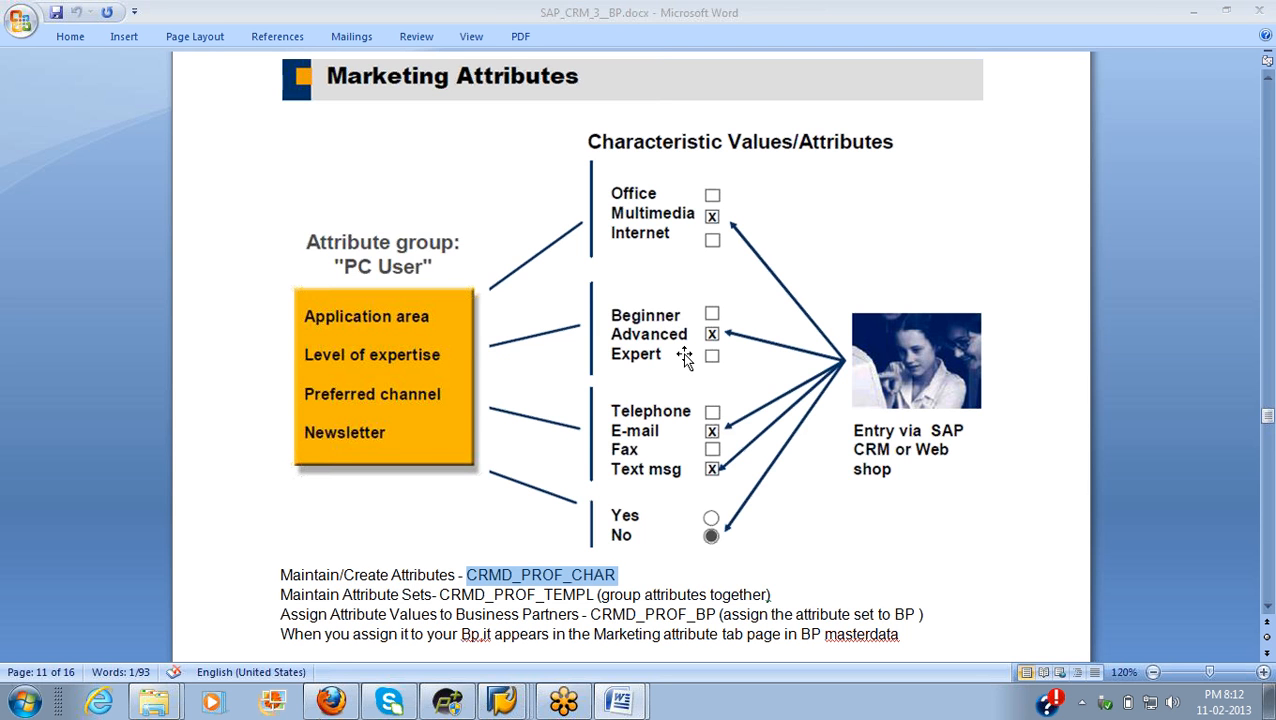
key("alt+Tab")
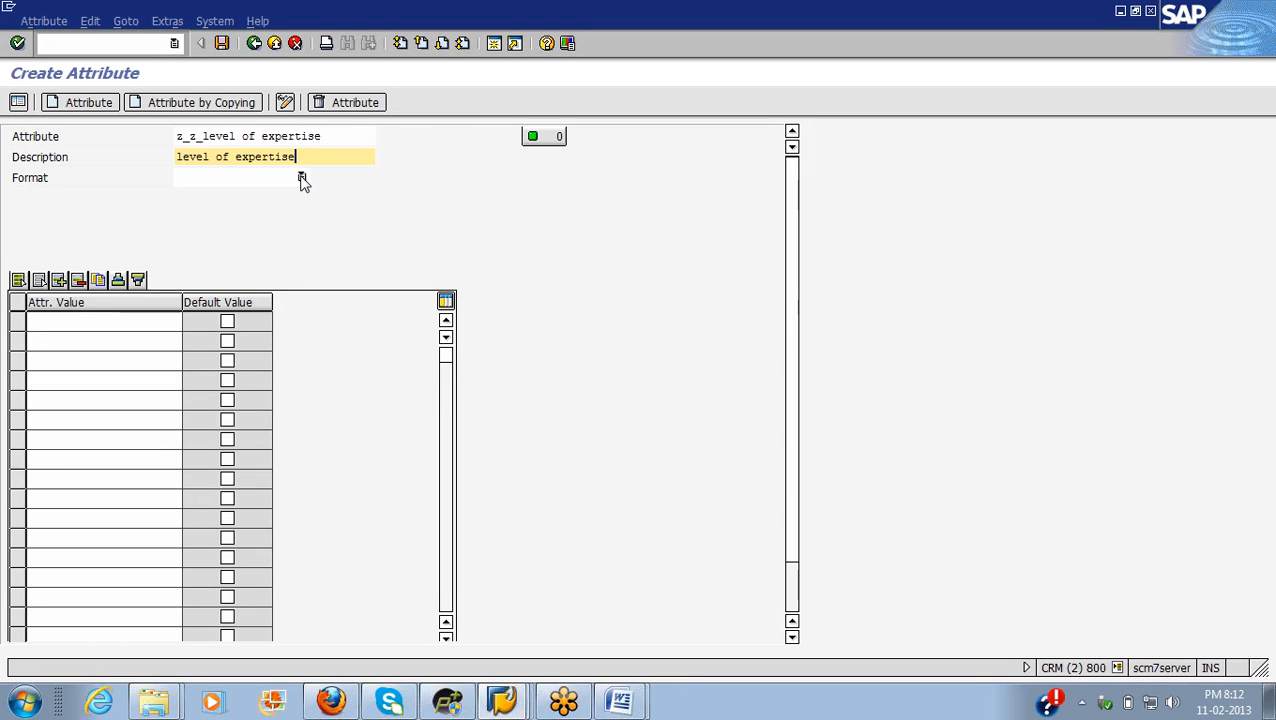
Step: Set the attribute's format to CHAR Characters and its number of characters to 15
left_click(301, 178)
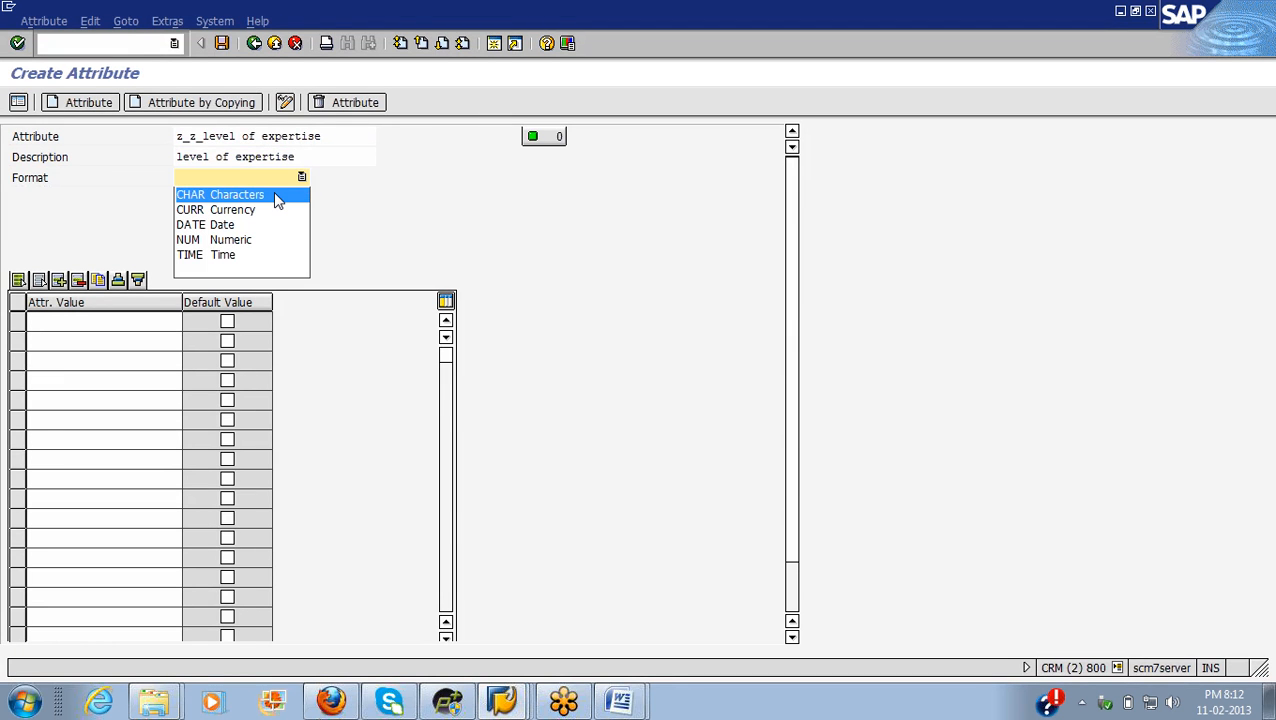
left_click(273, 196)
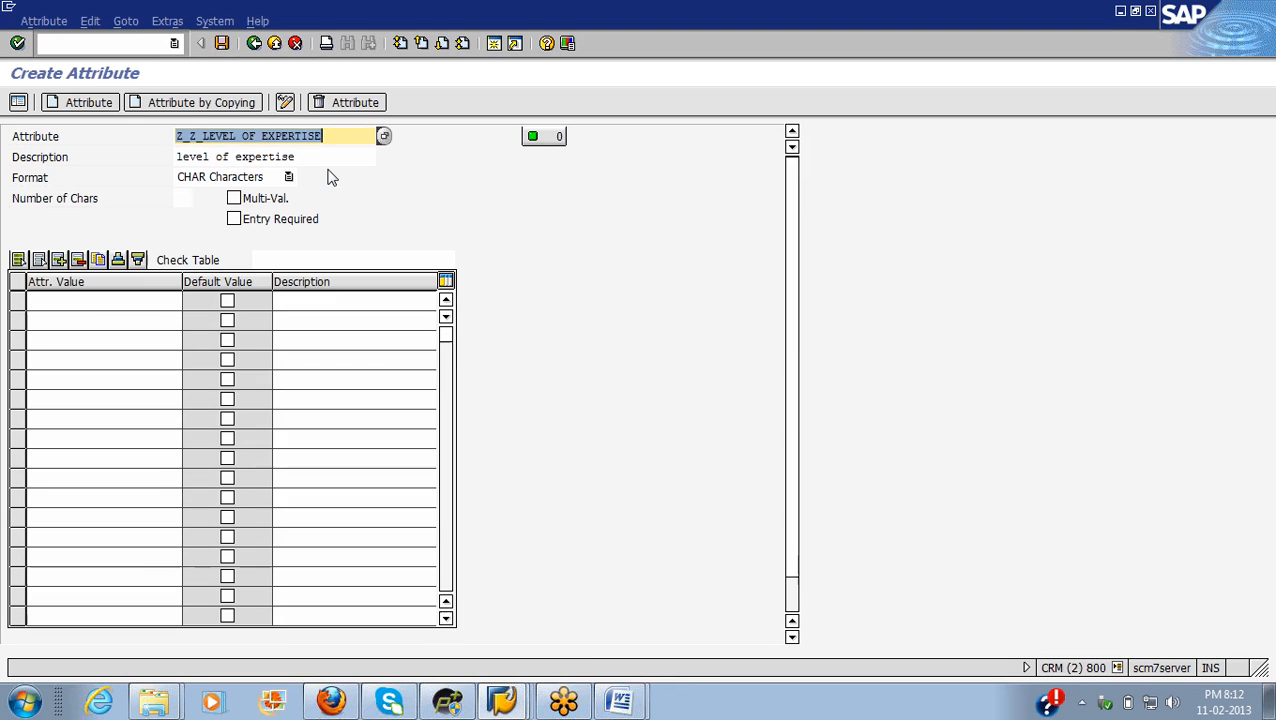
left_click(182, 198)
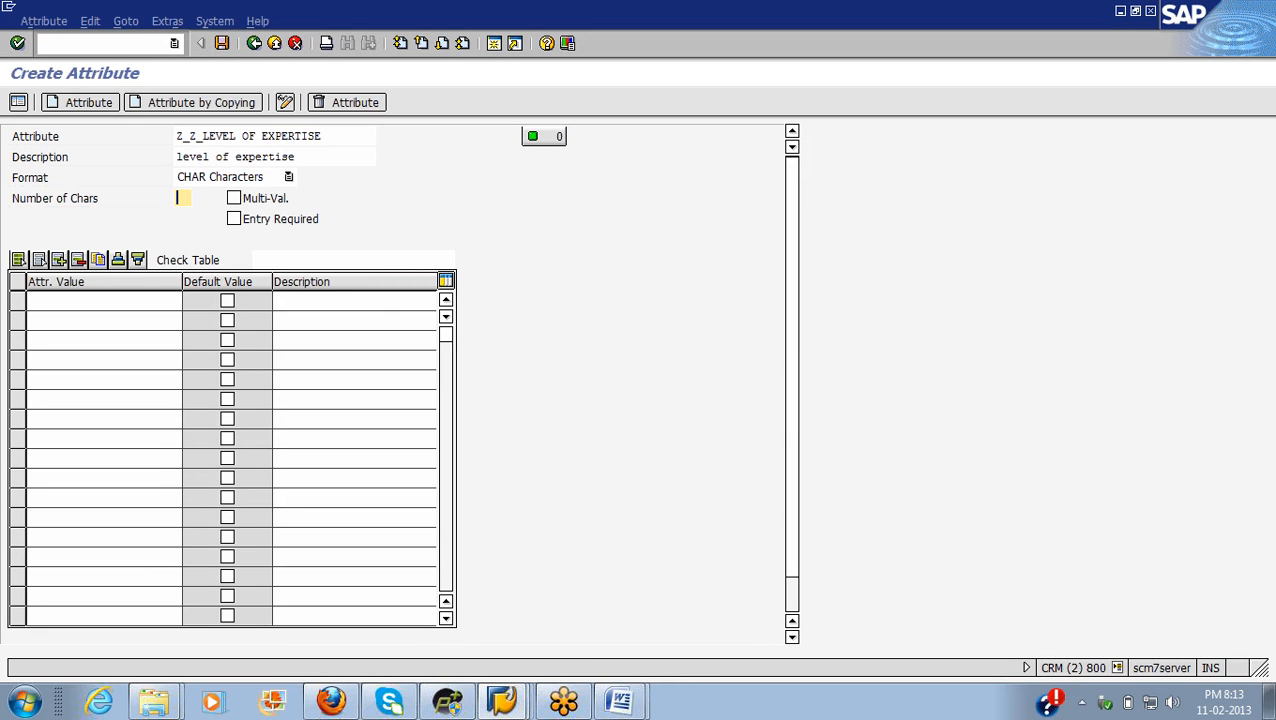
type("15")
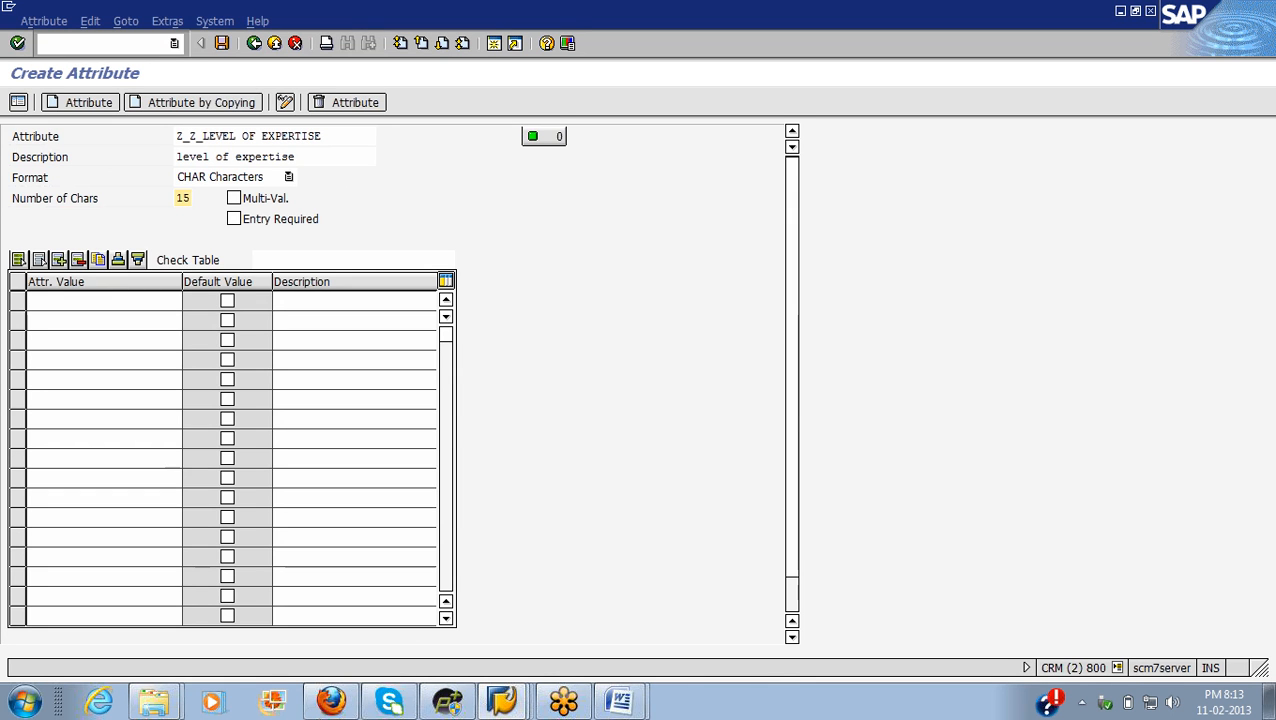
Step: Enter 1, 2 and 3 as the attribute values for the level of expertise
left_click(104, 301)
key("alt+Tab")
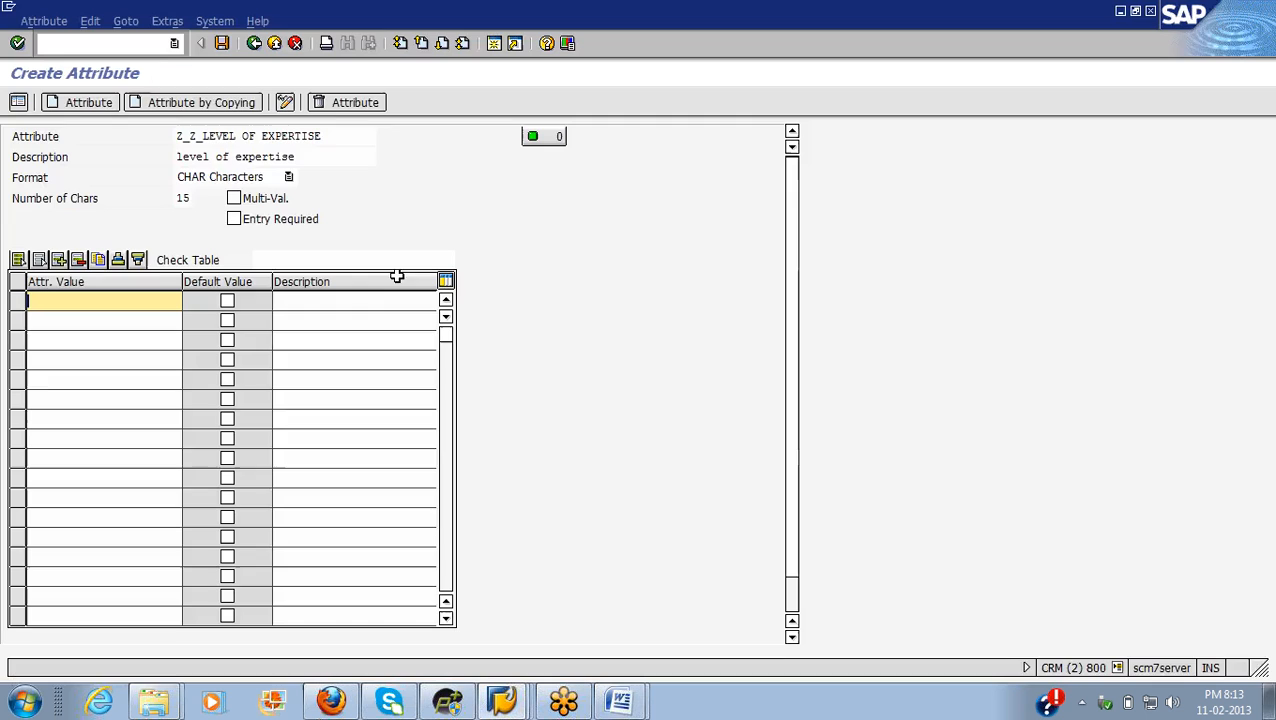
type("1")
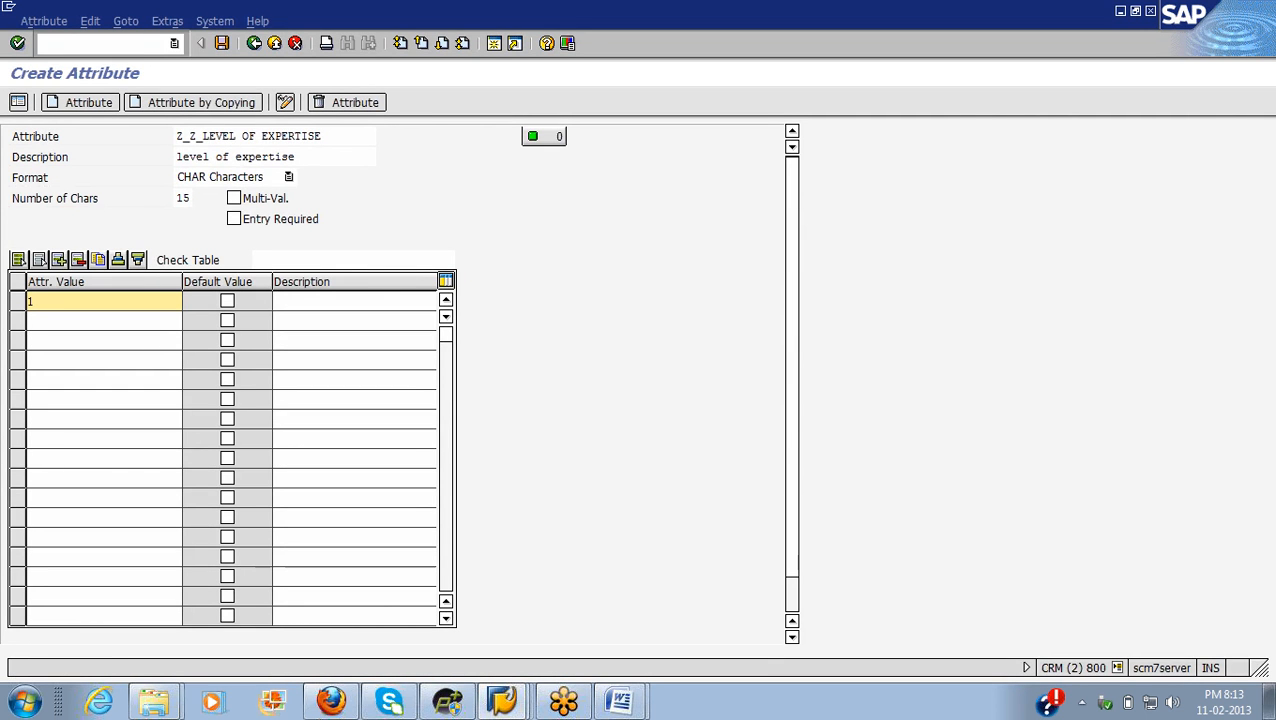
key("Down")
type("2")
key("Down")
type("3")
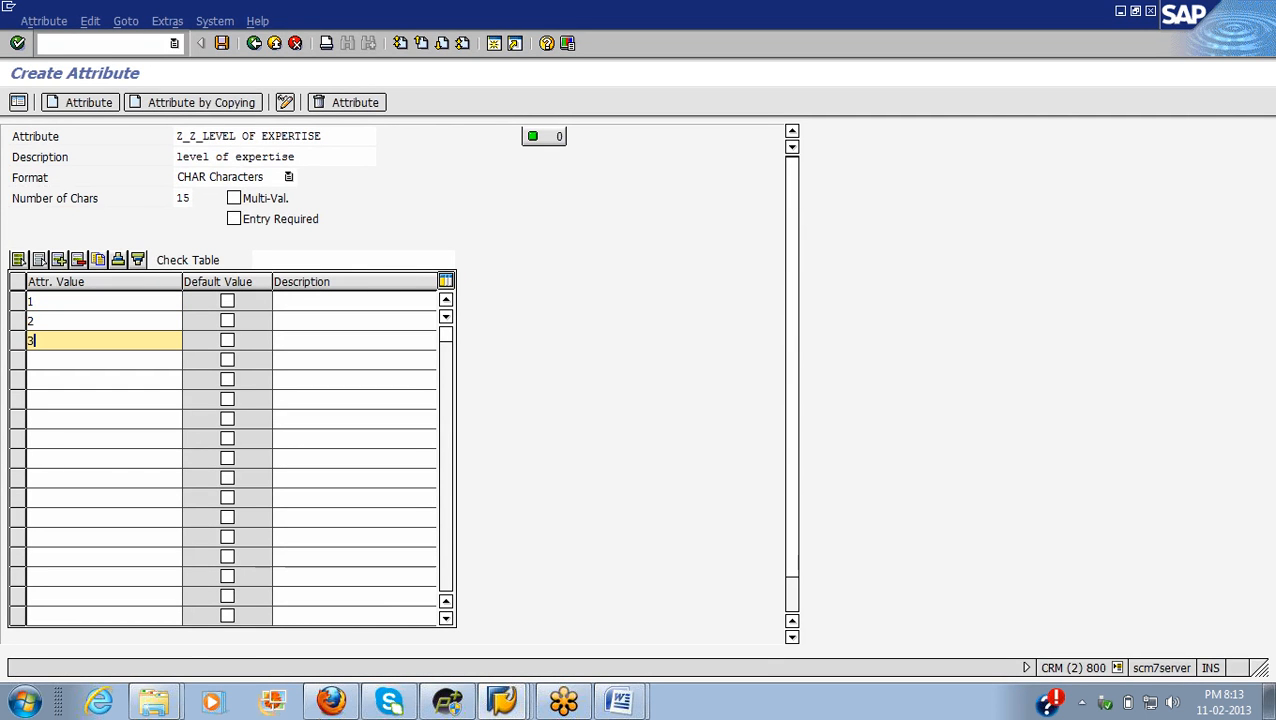
Step: Describe values 1, 2 and 3 as Begineer, Advanced and Expert, based on the Word document
left_click(317, 301)
key("alt+Tab")
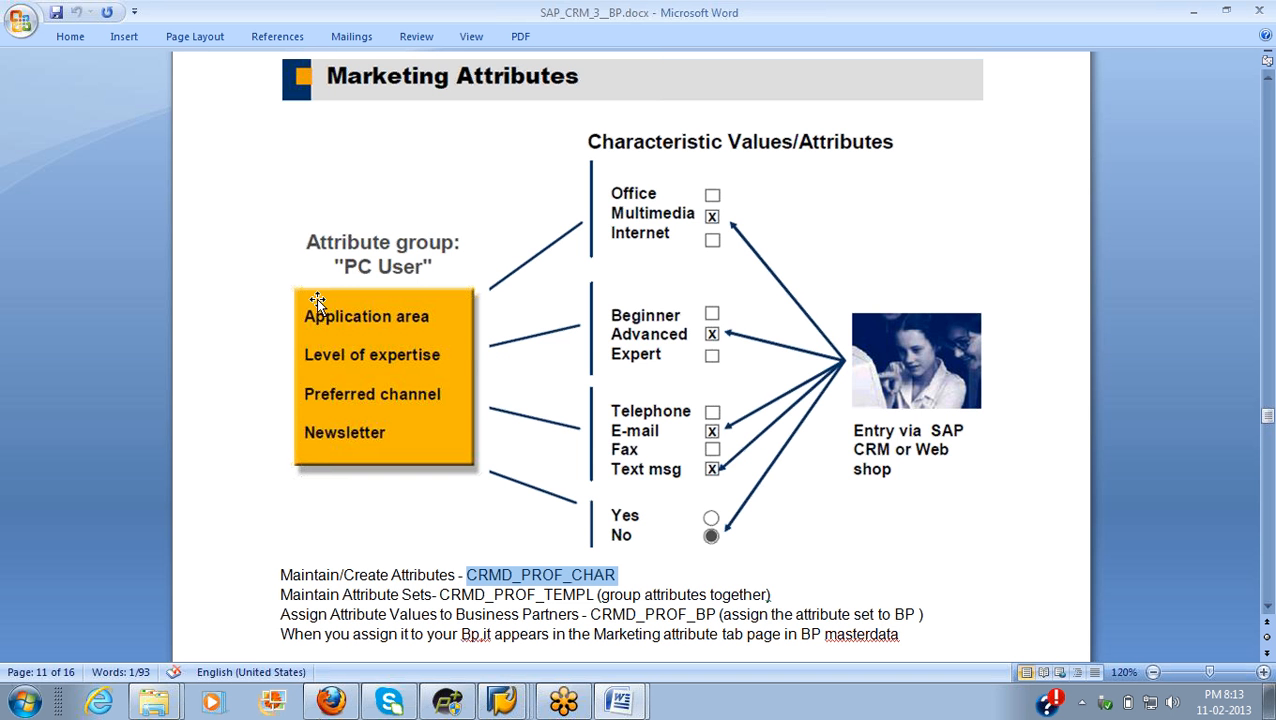
key("alt+Tab")
type("Begineer")
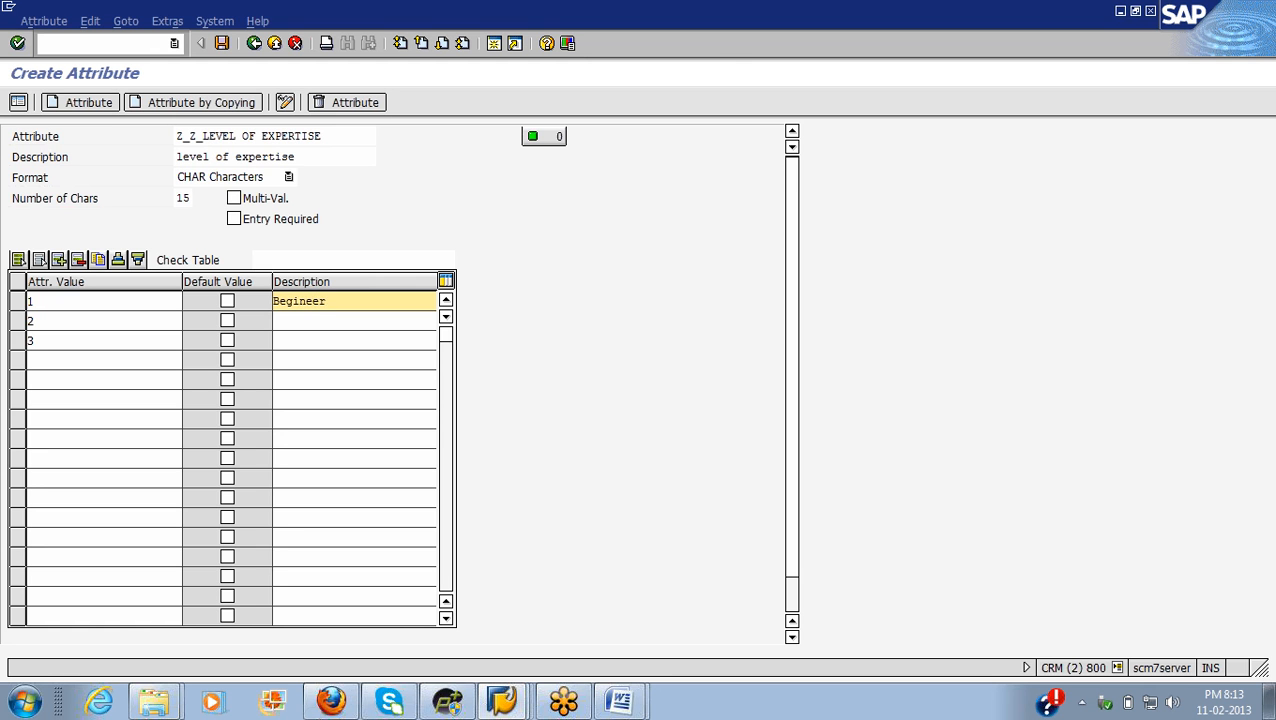
key("Down")
type("Ad")
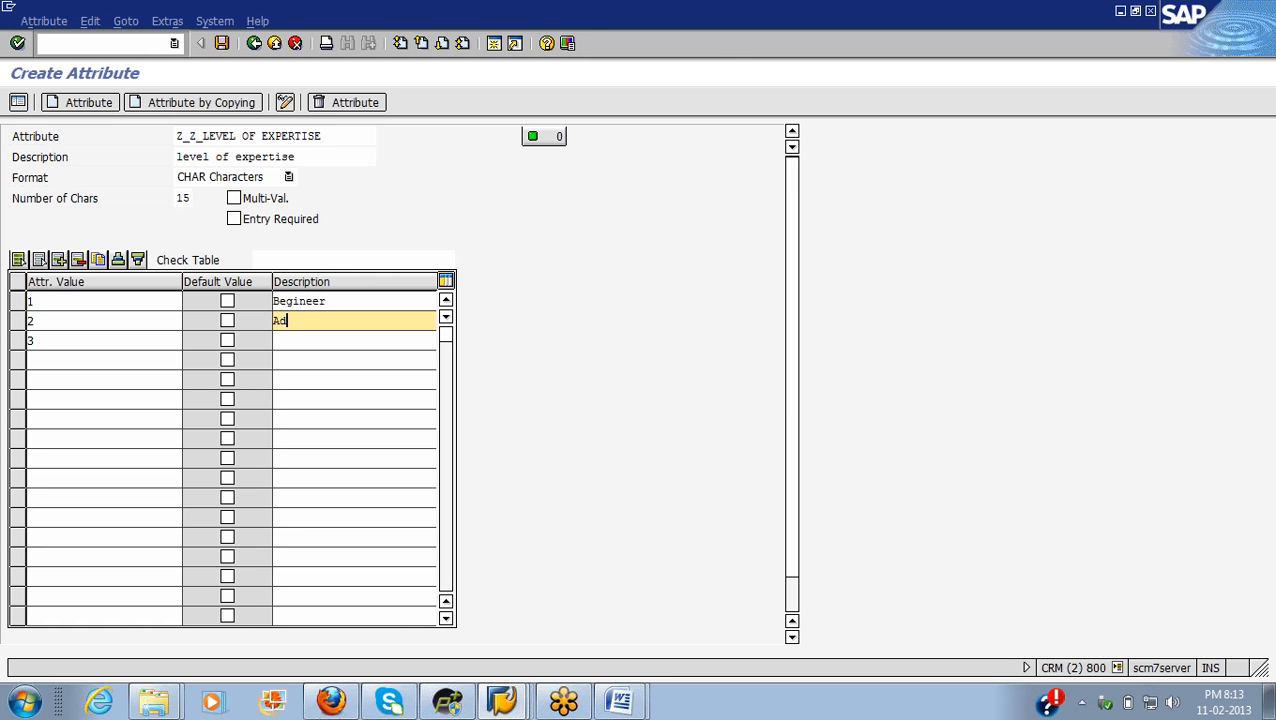
type("vanced")
key("Down")
type("Ex")
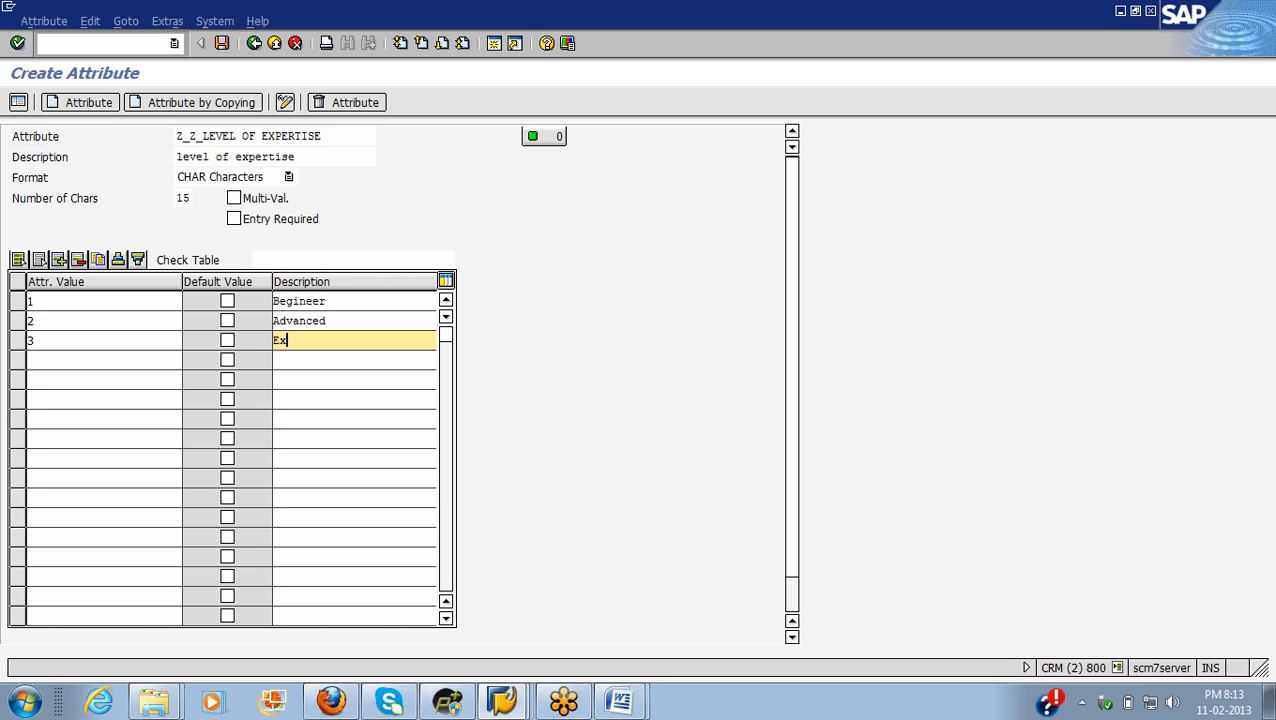
type("pert")
Step: Save the attribute, accepting the removal of blank characters, and save it again as Entry Required before returning to the attribute overview
key("Return")
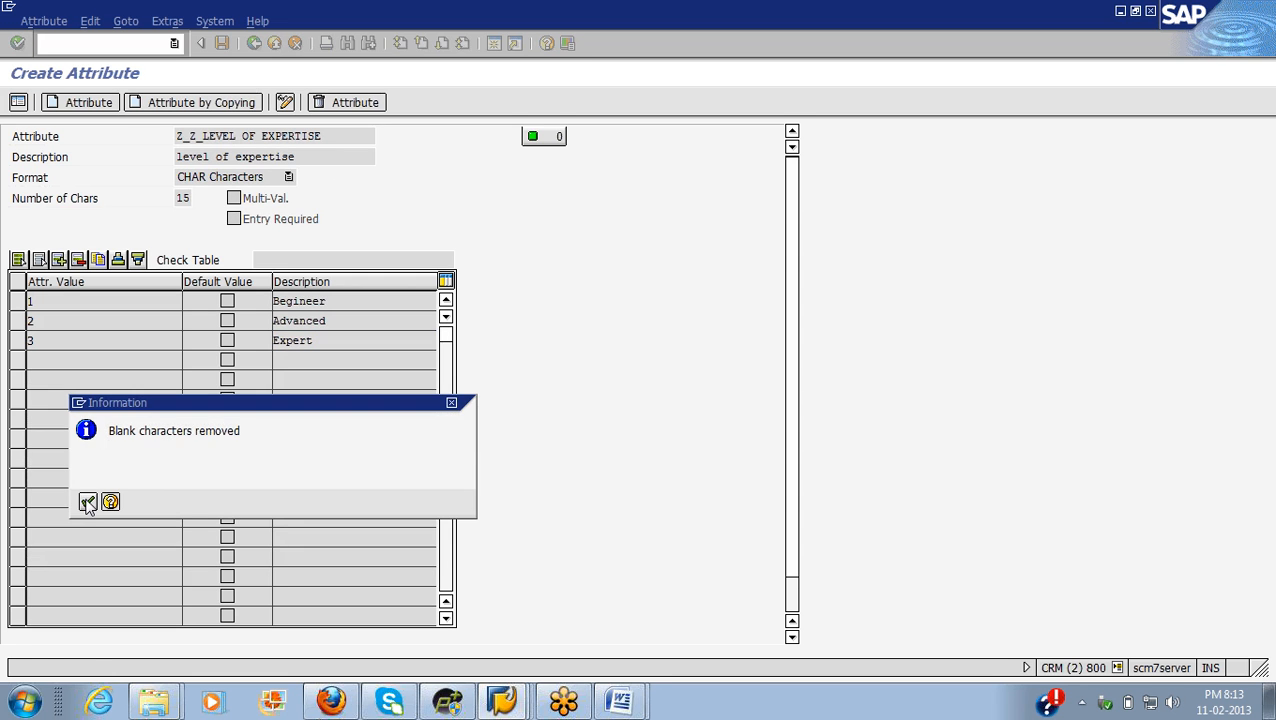
key("Return")
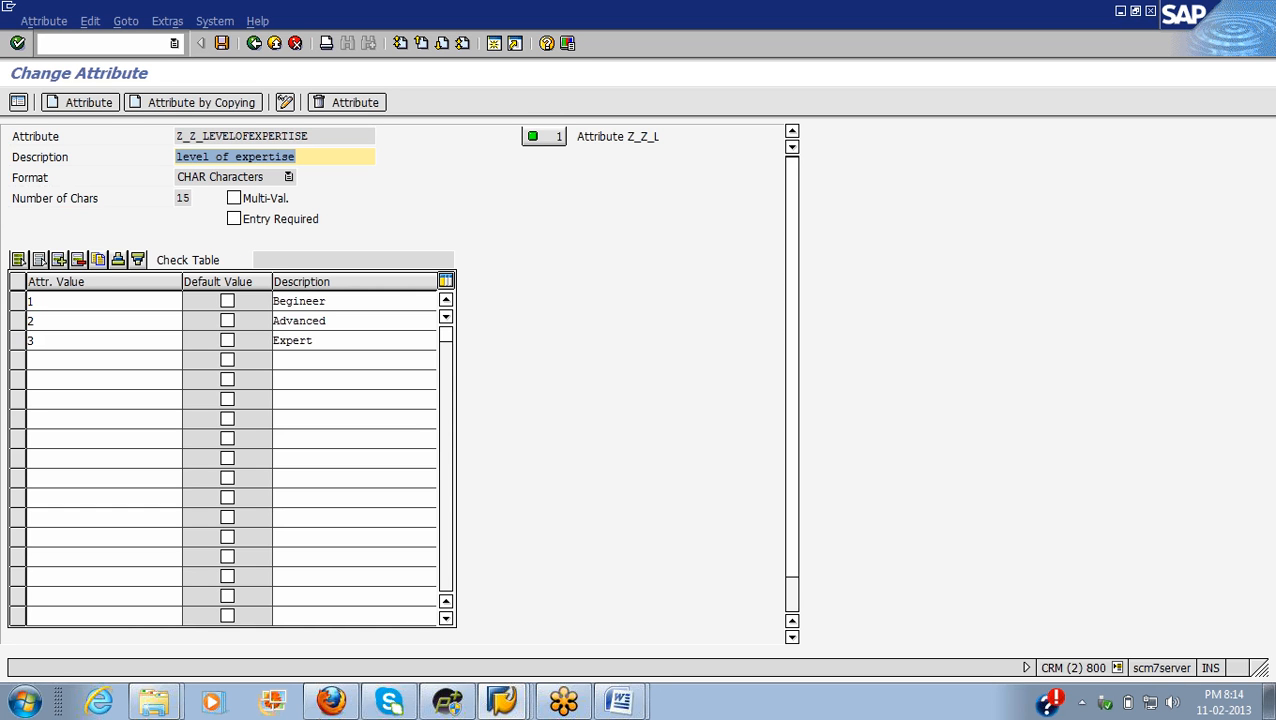
left_click(234, 220)
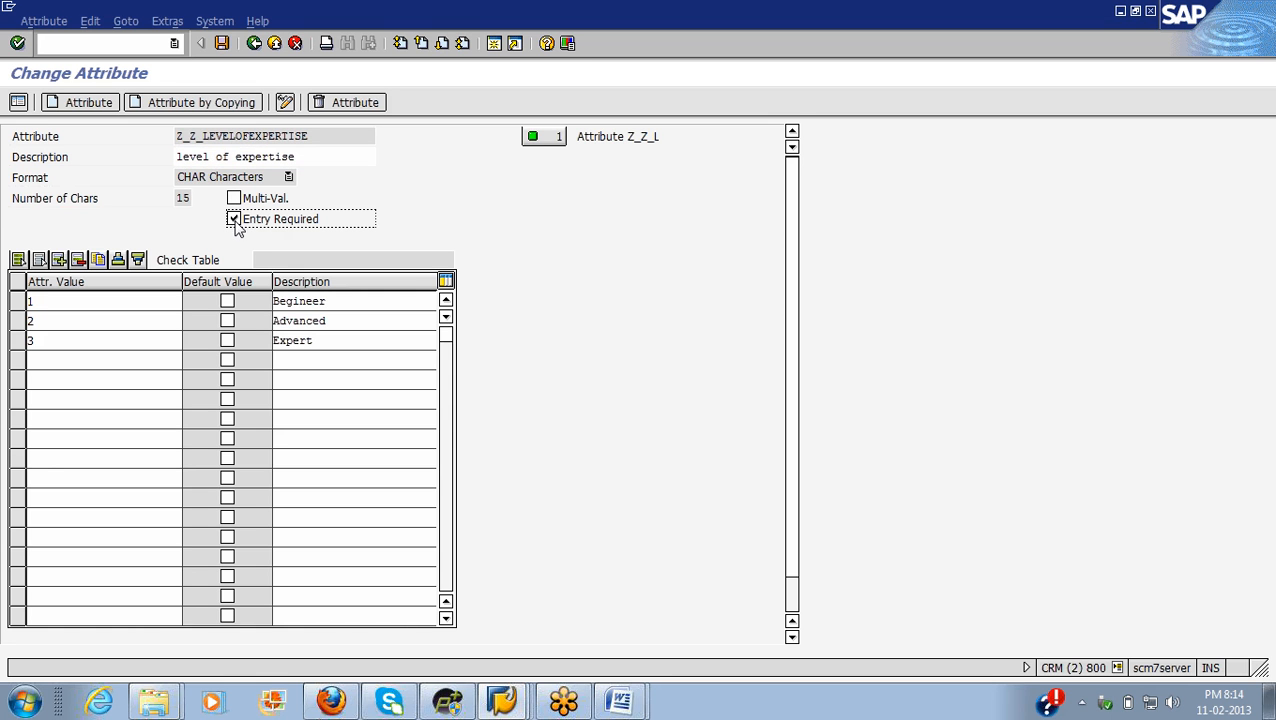
left_click(224, 46)
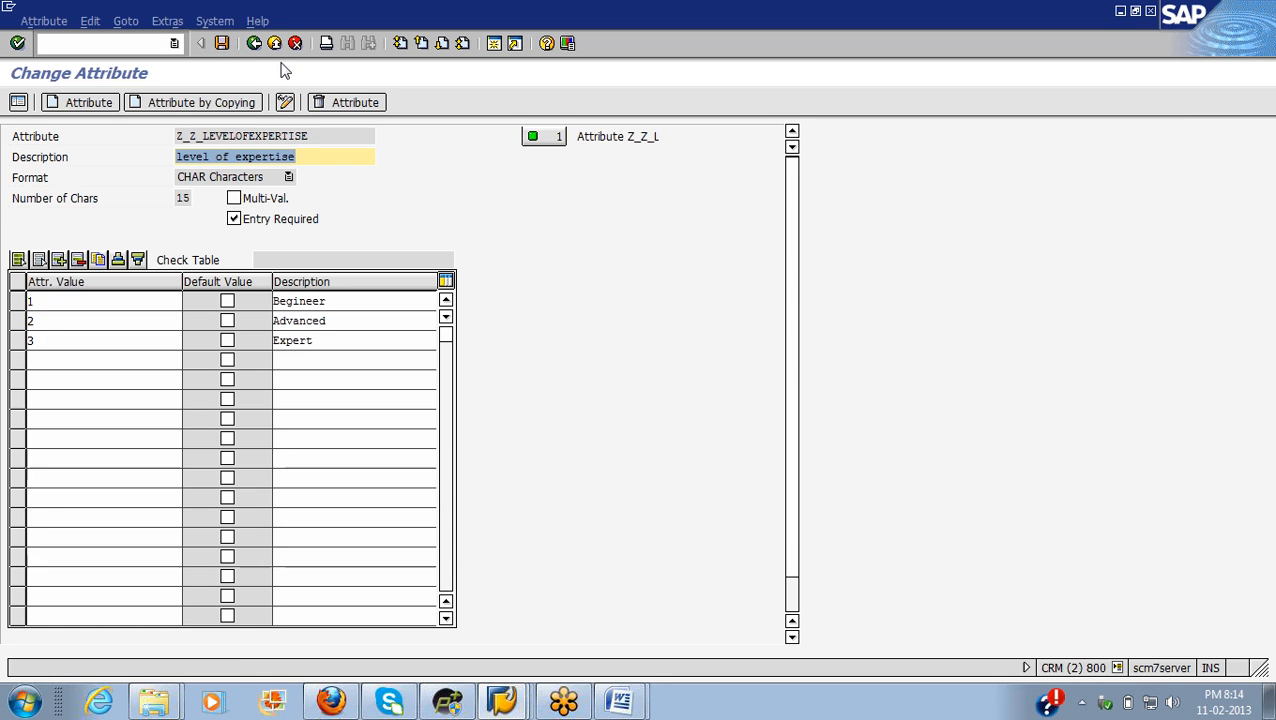
left_click(255, 46)
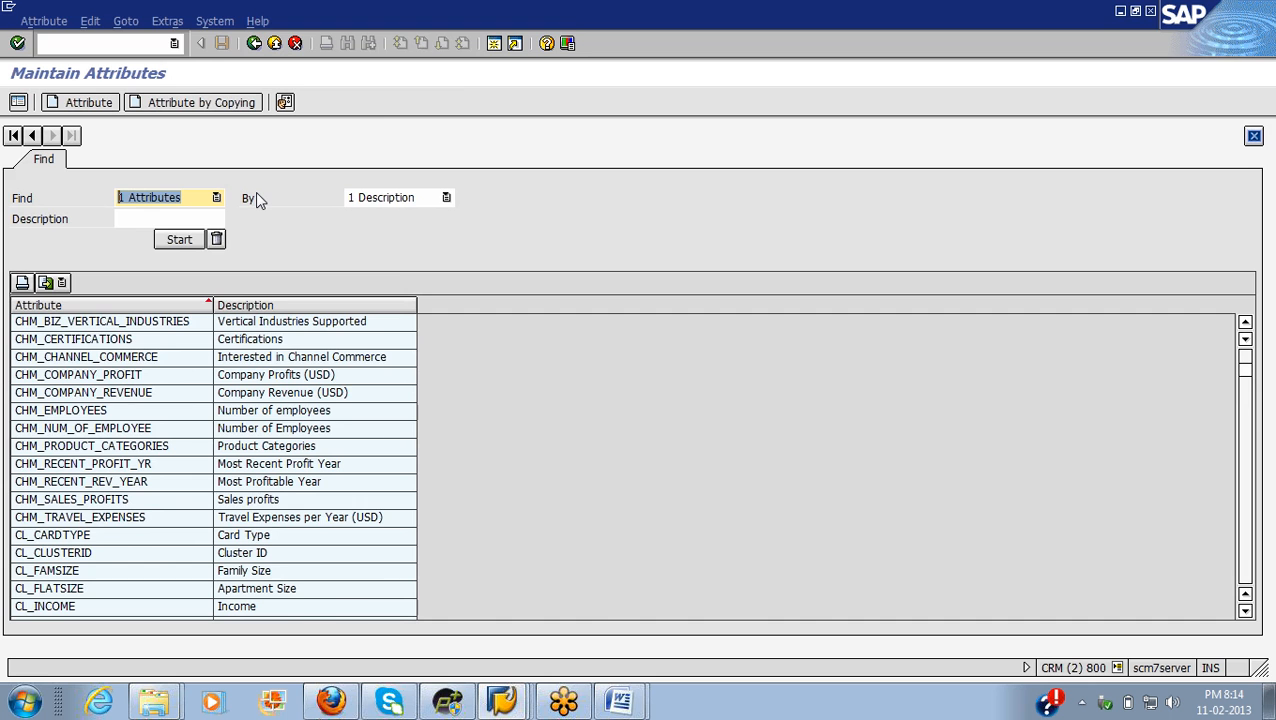
Step: Start another attribute named z_z_preferred channel, taking the name from the Word document's attribute group
key("alt+Tab")
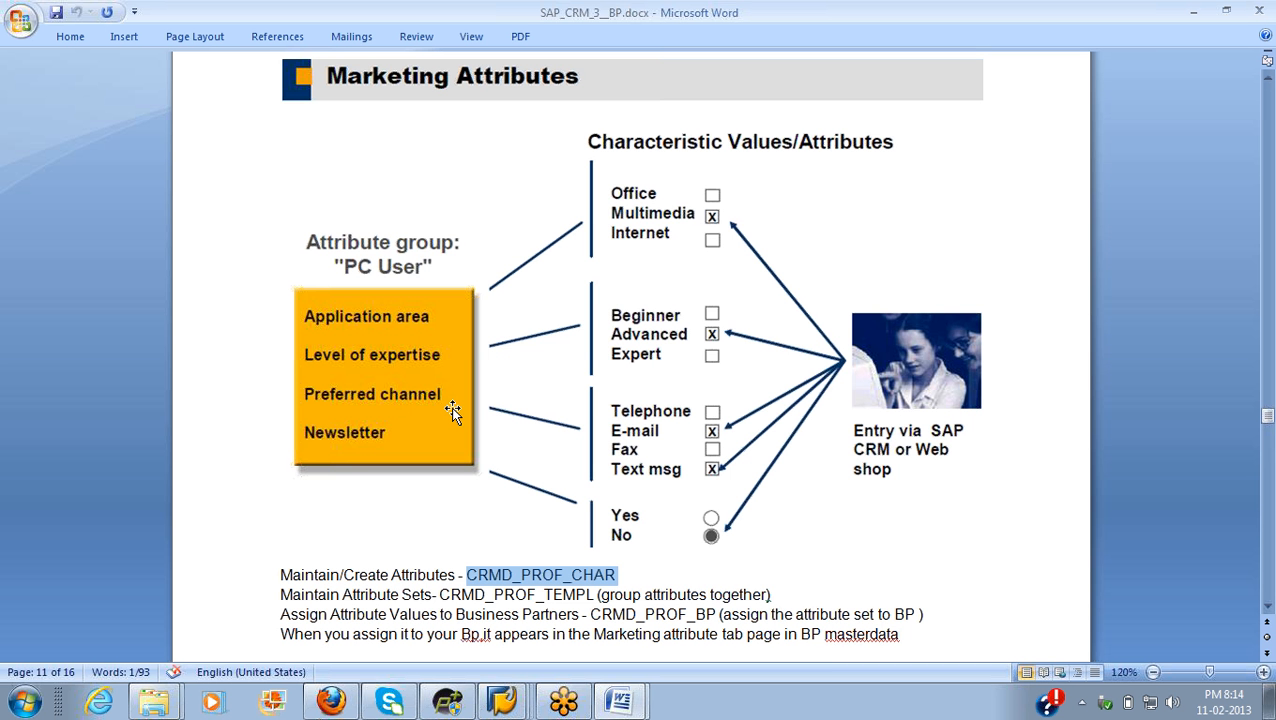
key("alt+Tab")
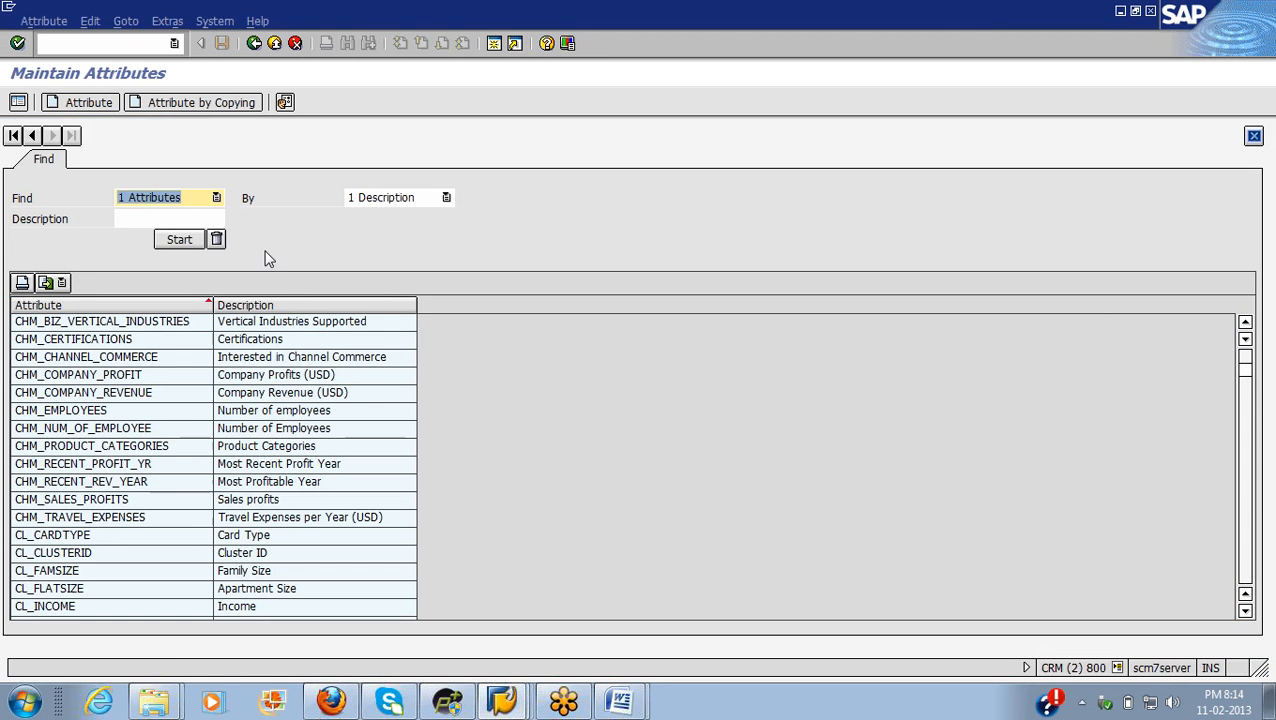
left_click(104, 104)
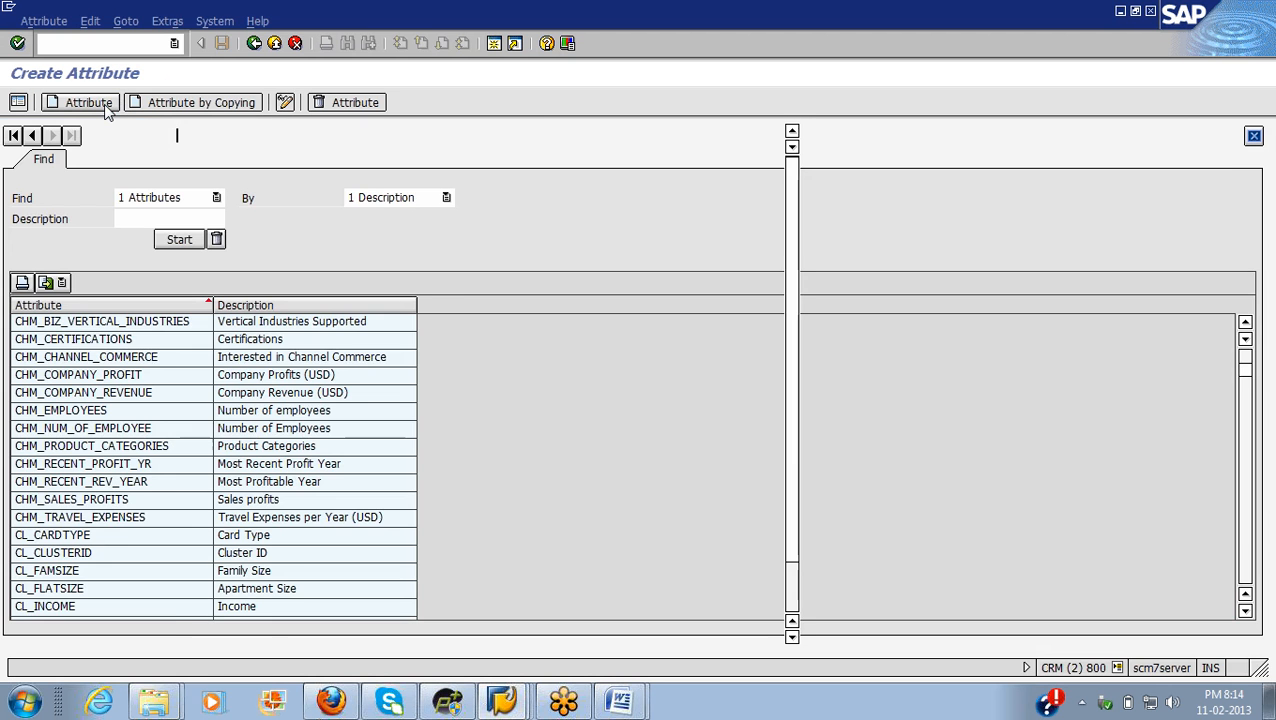
type("z")
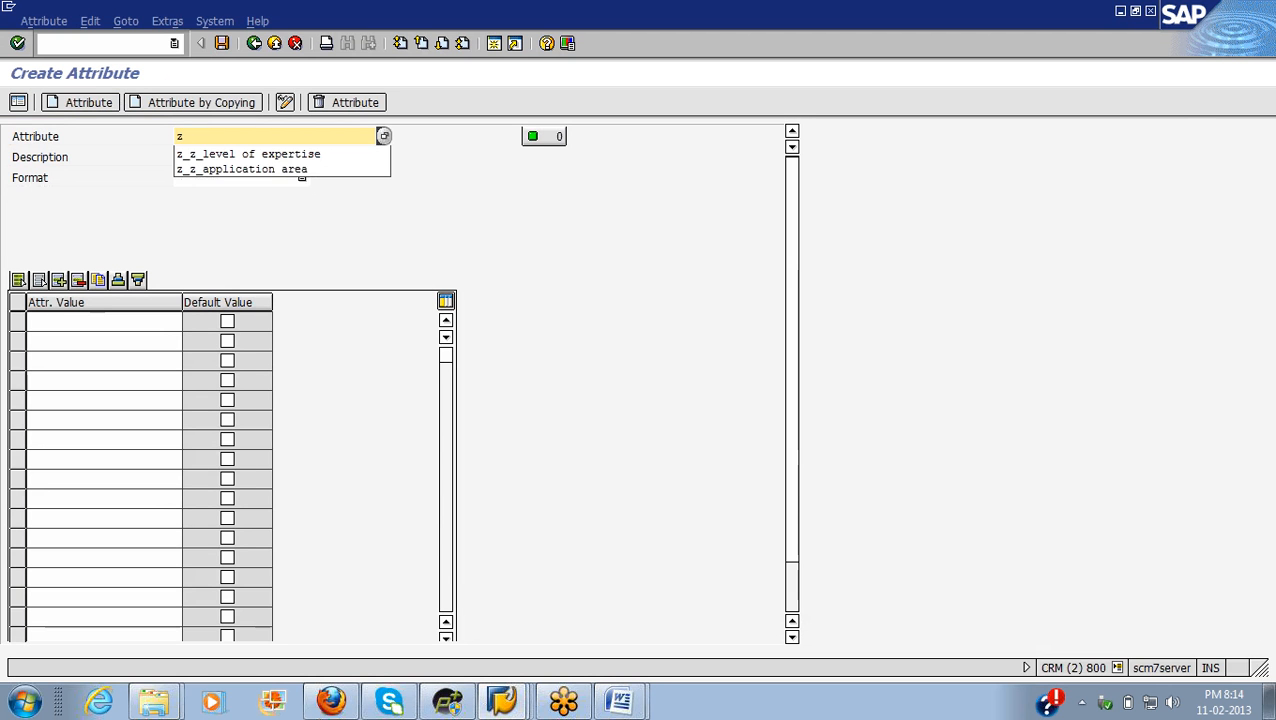
type("_")
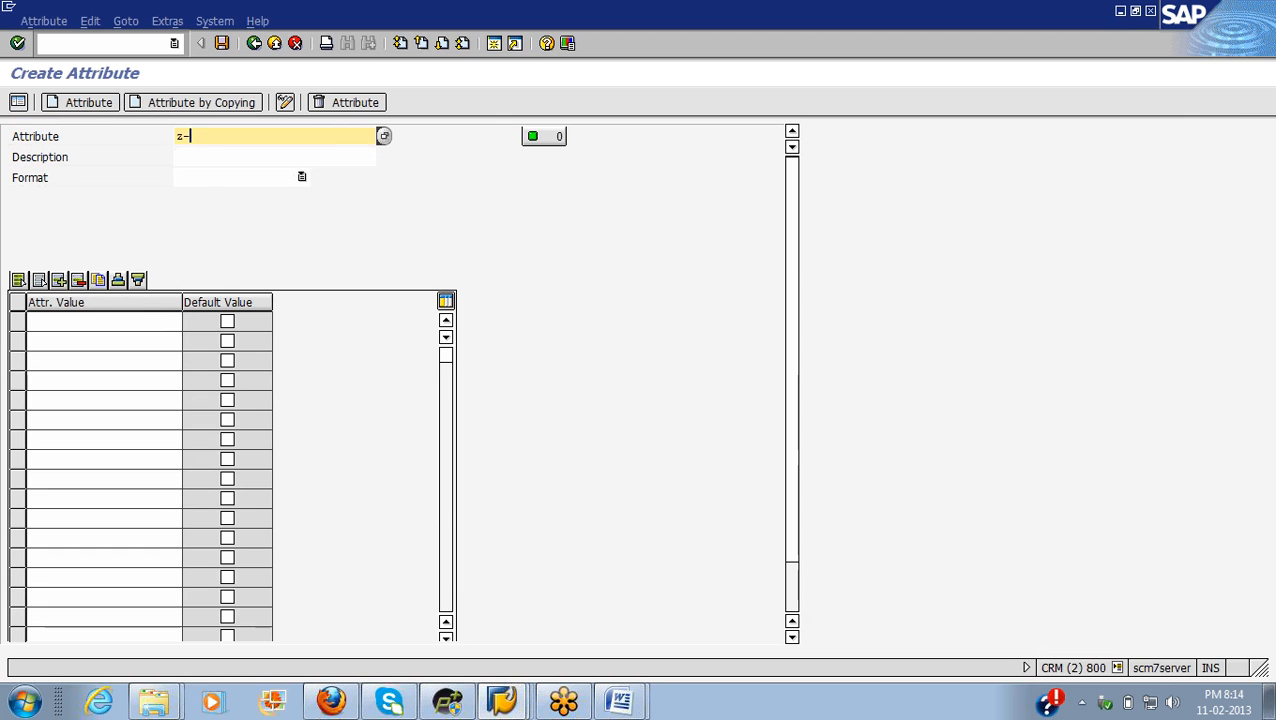
type("z")
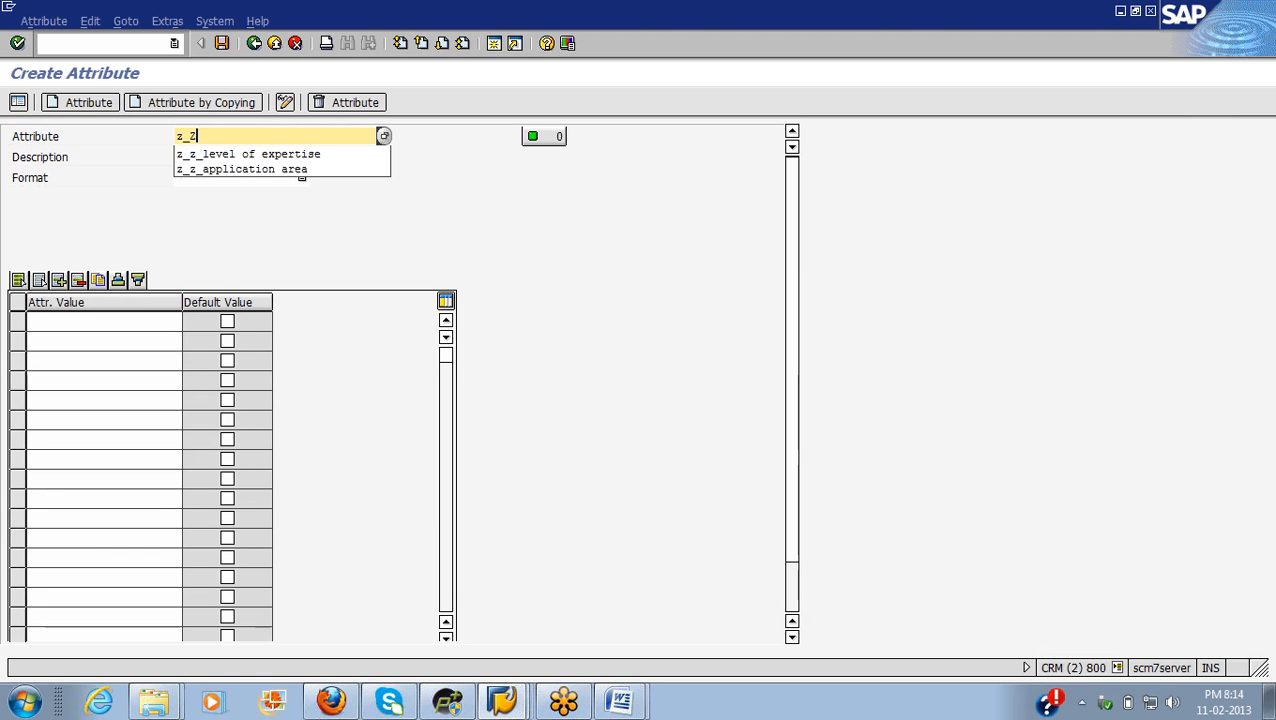
type("_")
key("alt+Tab")
key("alt+Tab")
type("preferred channel")
Step: Copy "preferred channel" from the attribute name into its description and set the format to CHAR Characters
key("shift+Left")
key("shift+Left")
key("shift+Left")
key("shift+Left")
key("shift+Left")
key("shift+Left")
key("shift+Left")
key("shift+Left")
key("shift+Left")
key("shift+Left")
key("shift+Left")
key("shift+Left")
key("shift+Left")
key("shift+Left")
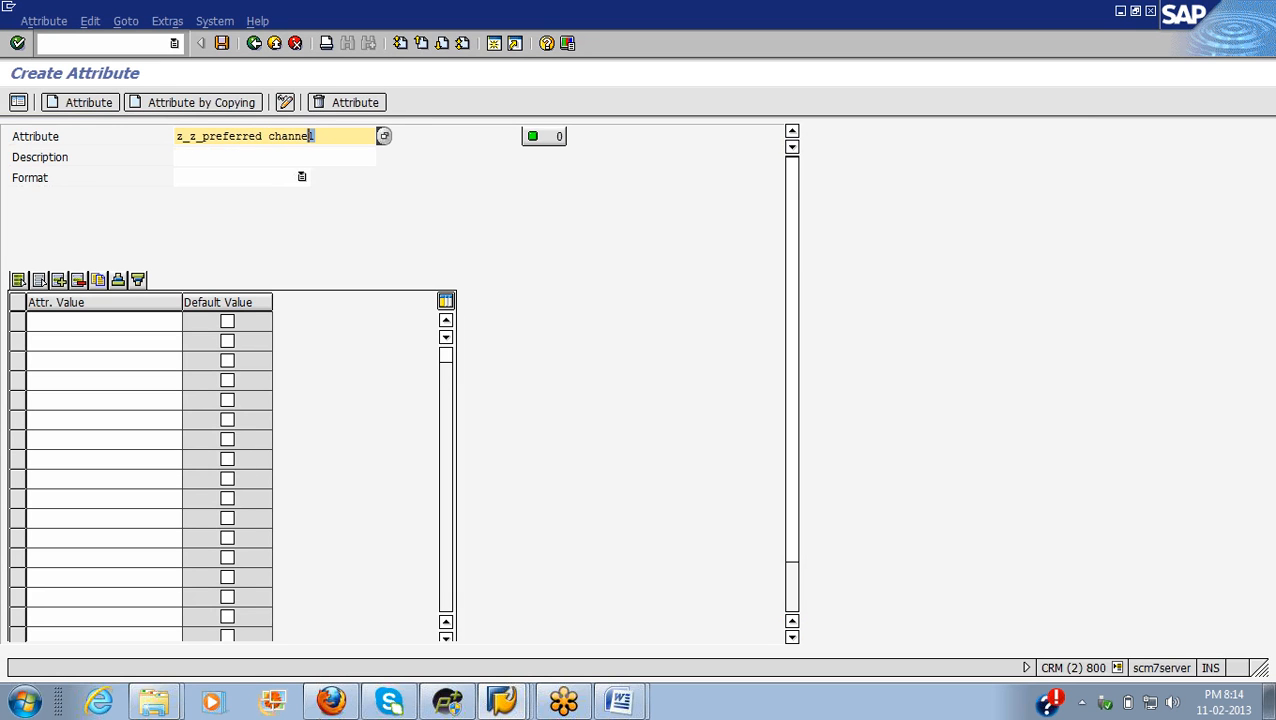
key("shift+Left")
key("shift+Left")
key("shift+Left")
key("ctrl+c")
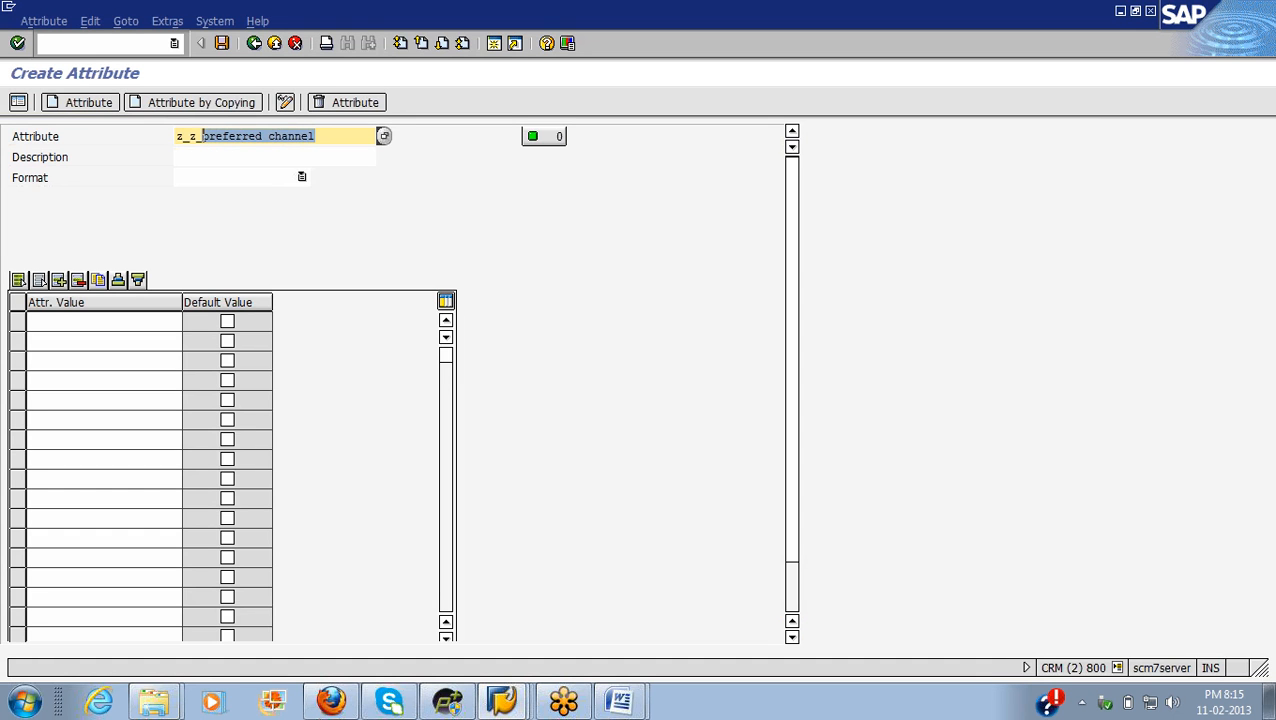
key("Left")
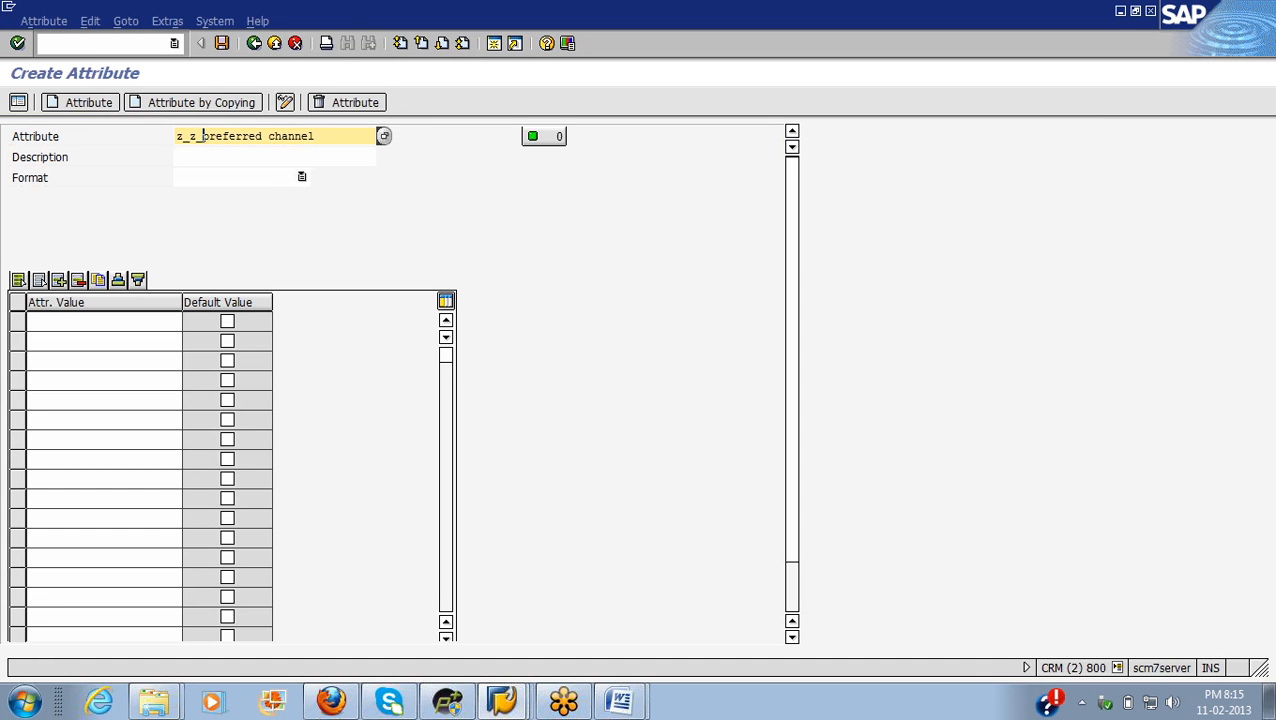
left_click(190, 157)
key("ctrl+v")
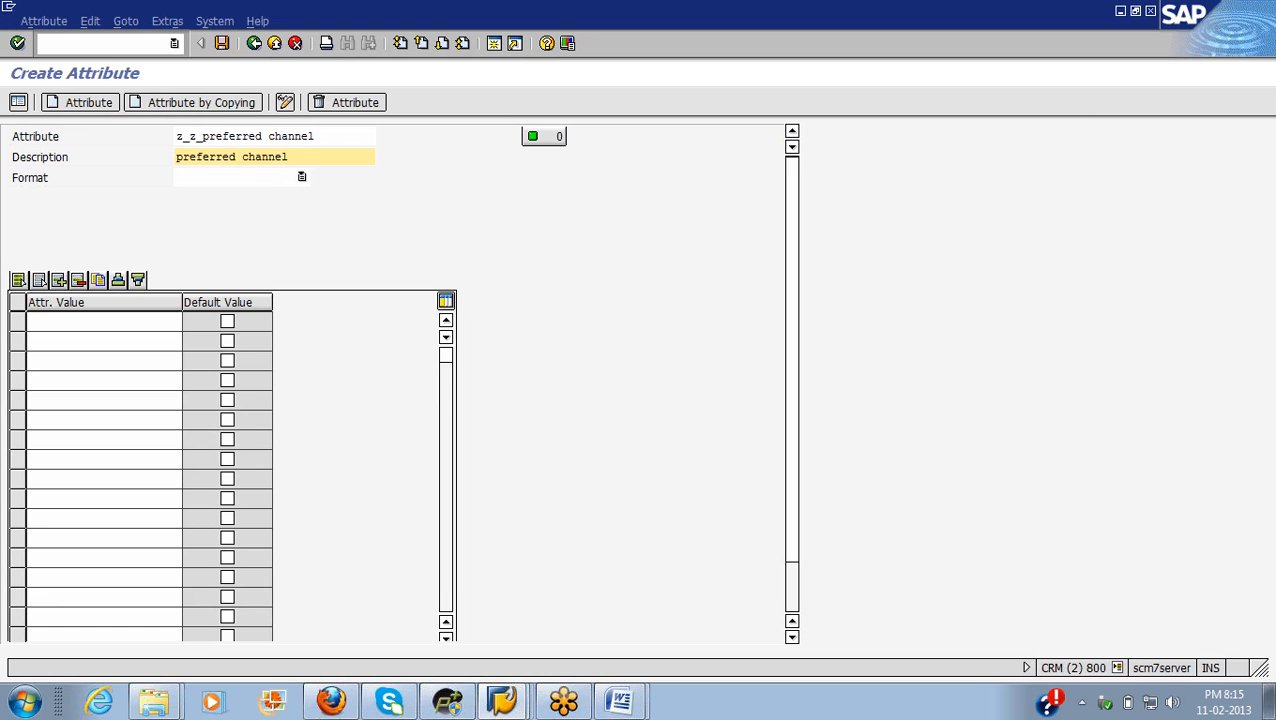
left_click(301, 177)
left_click(289, 195)
Step: Enter attribute value 1 described as Telephone and value 2 as E-mail, based on the Word document
key("alt+Tab")
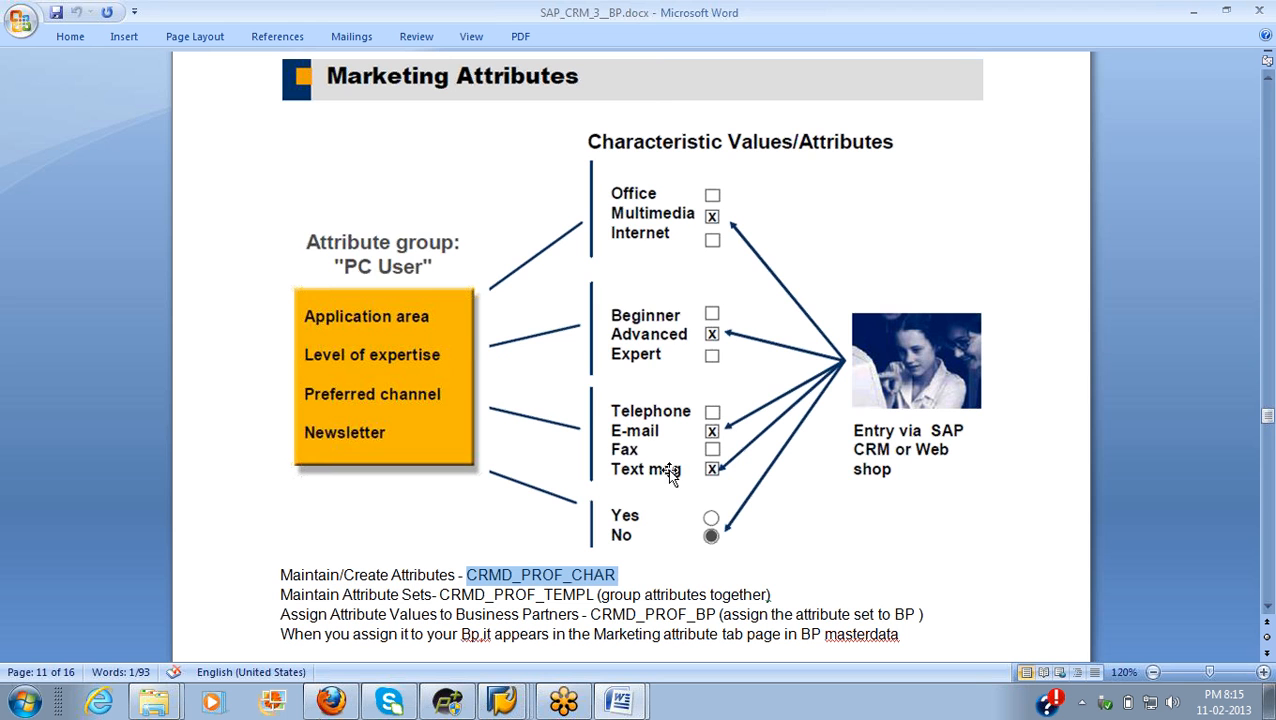
key("alt+Tab")
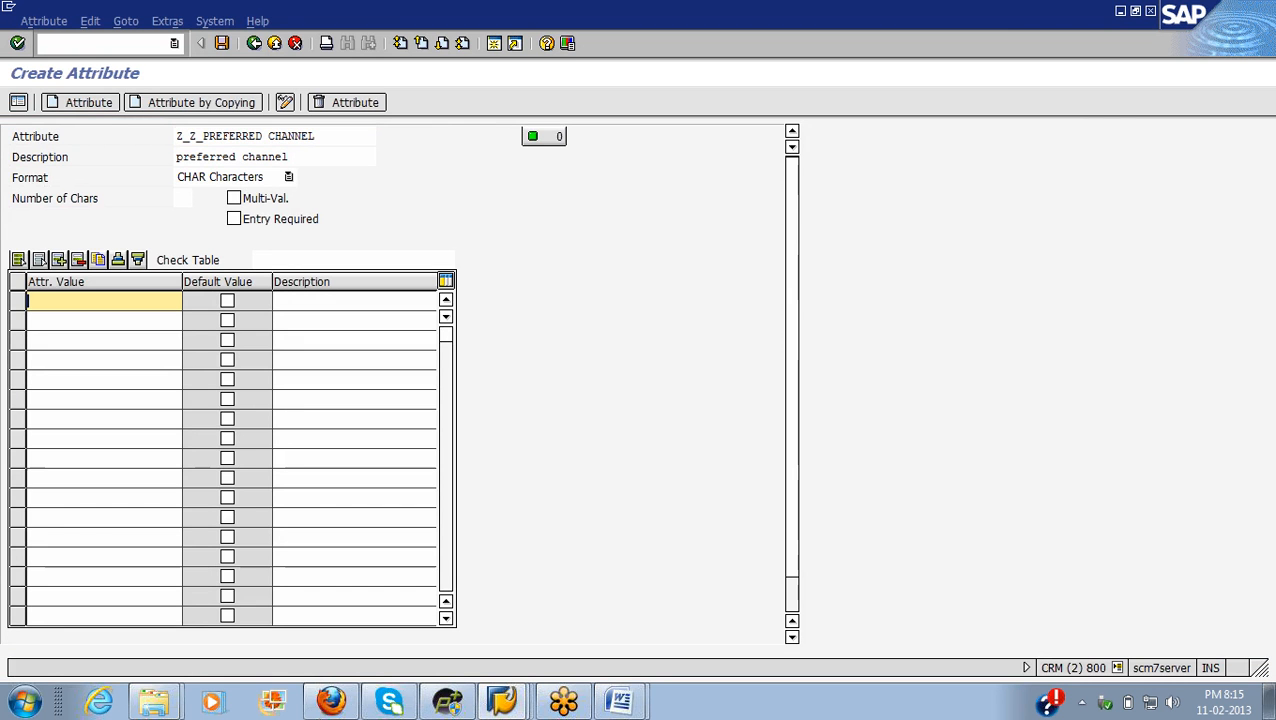
type("1")
left_click(354, 301)
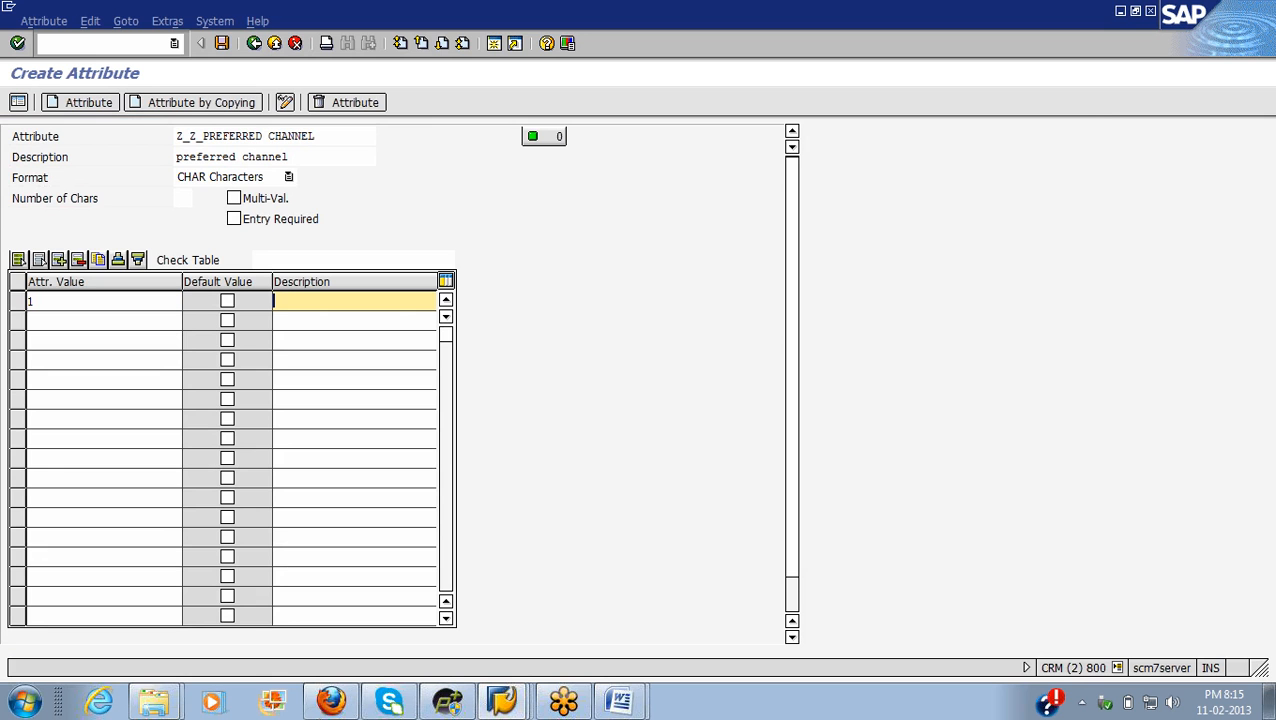
type("Telephone")
key("Tab")
type("2")
key("Tab")
key("Tab")
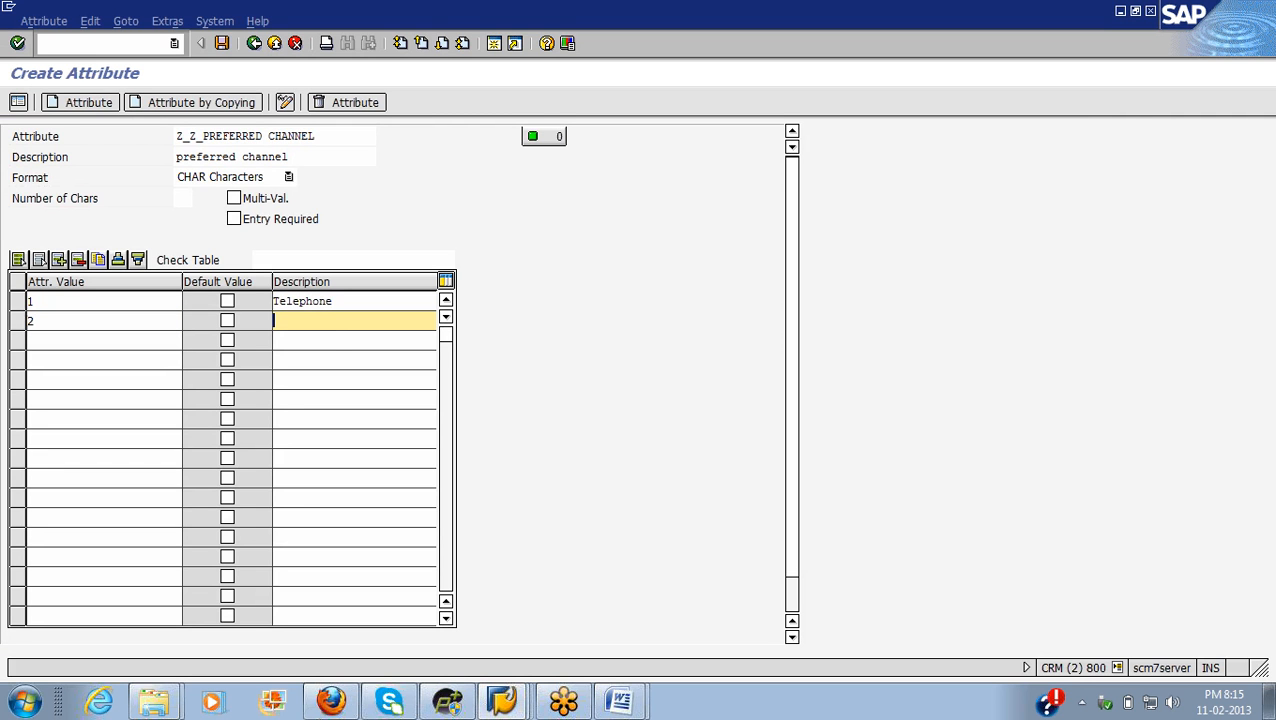
type("E-mail")
key("Tab")
Step: Add attribute value 3 described as SMS and value 4 described as Fax
type("3")
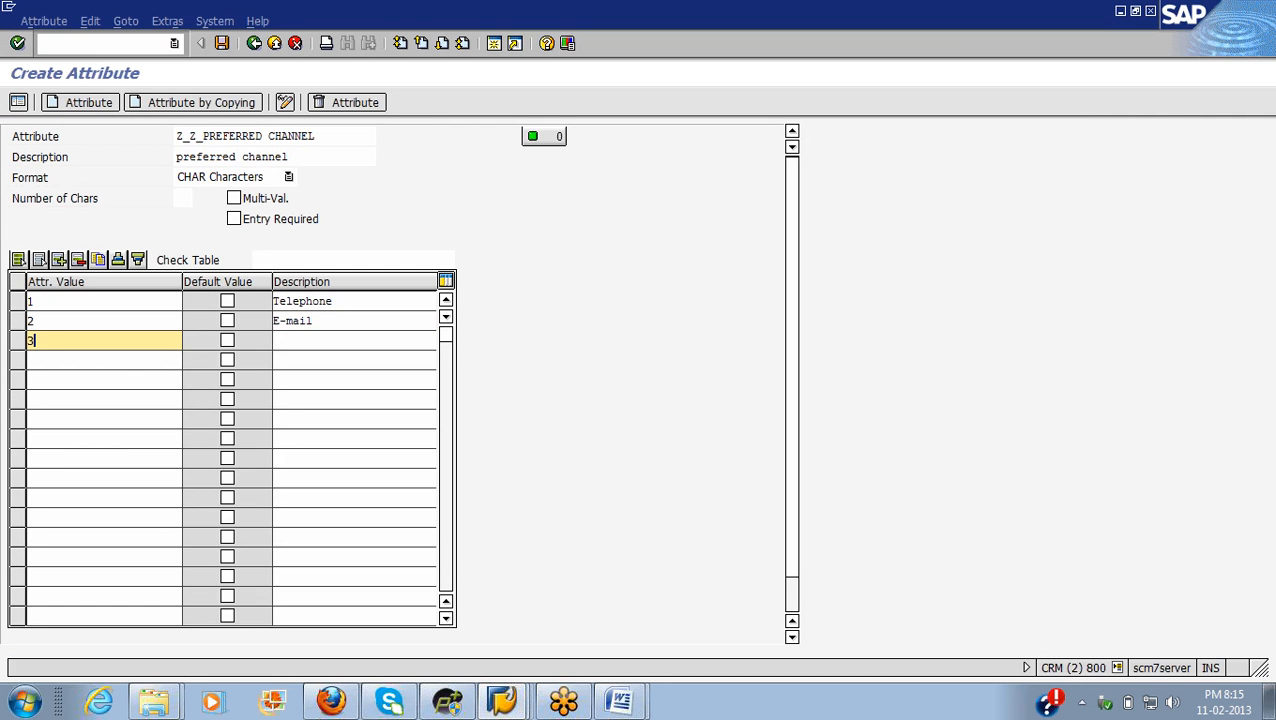
key("Tab")
key("Tab")
type("SMS")
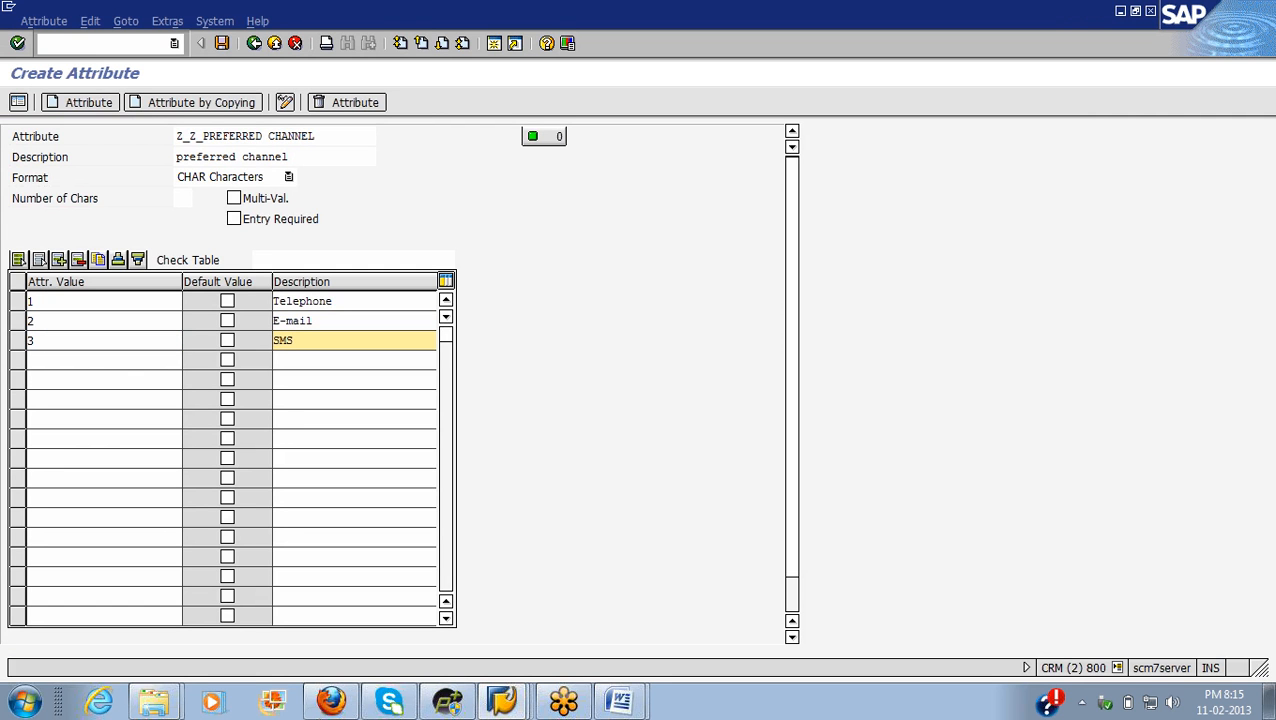
key("Tab")
type("4")
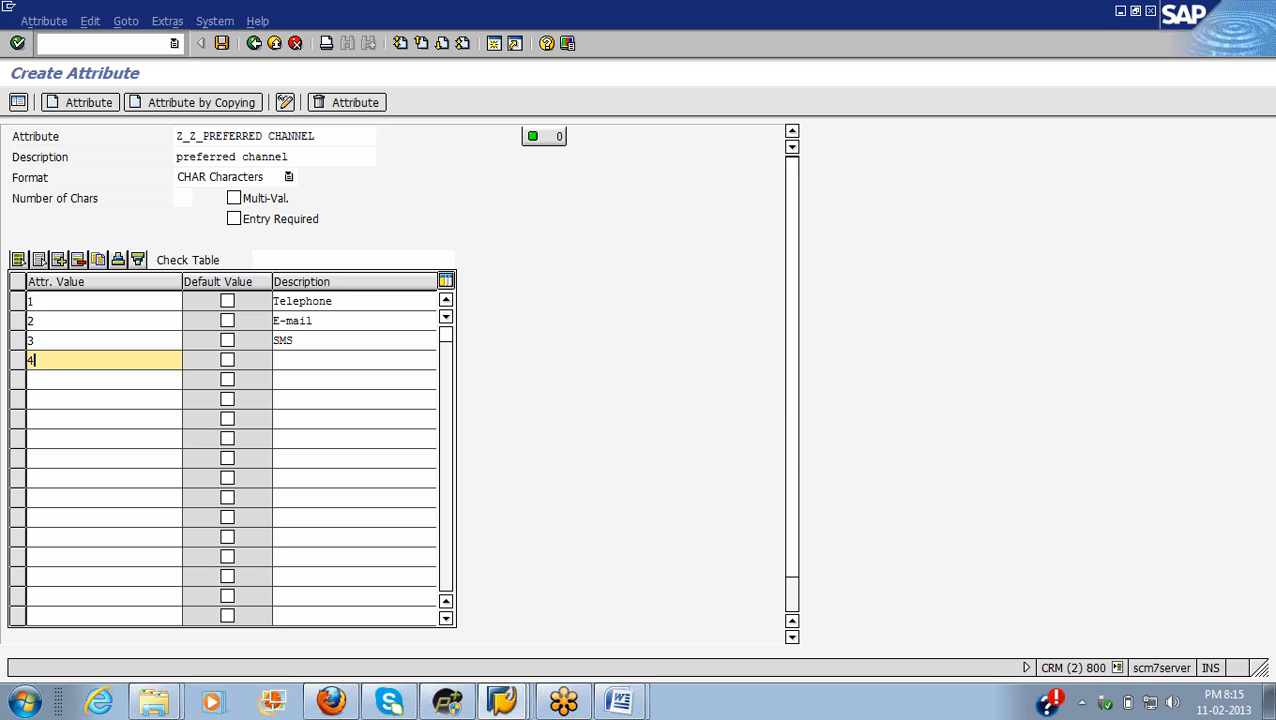
left_click(325, 370)
key("alt+Tab")
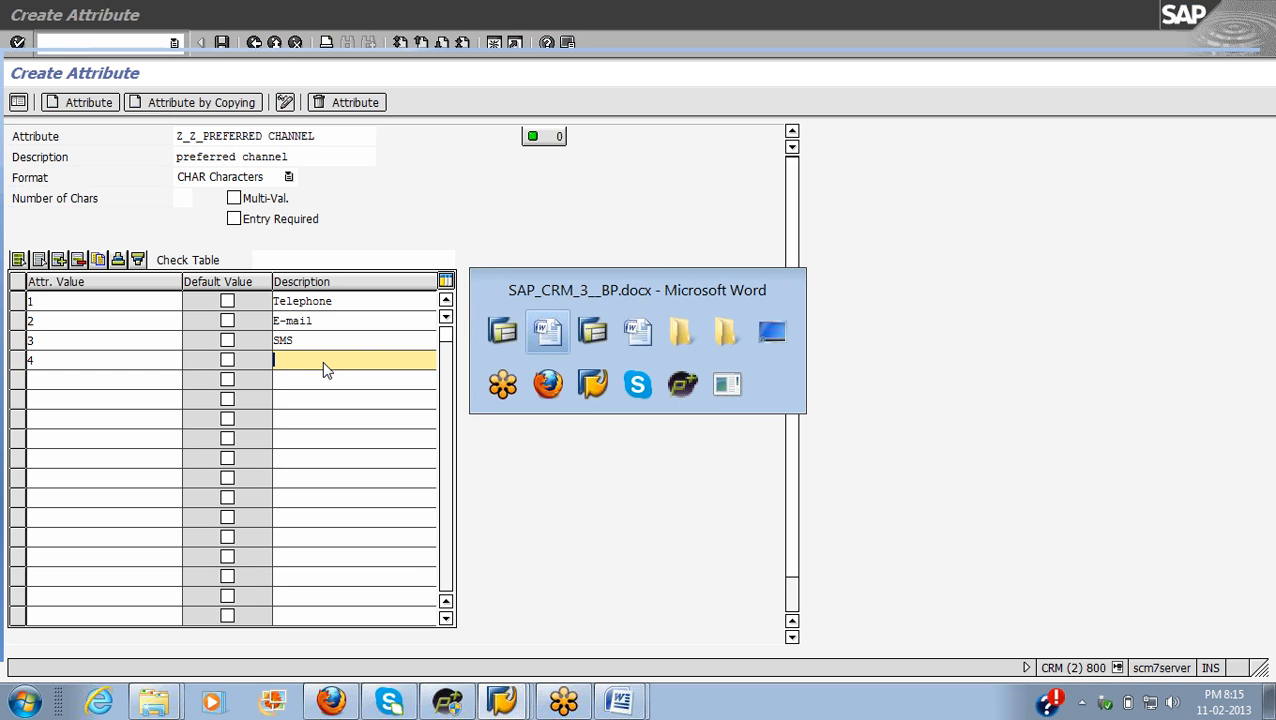
key("Escape")
type("Fax")
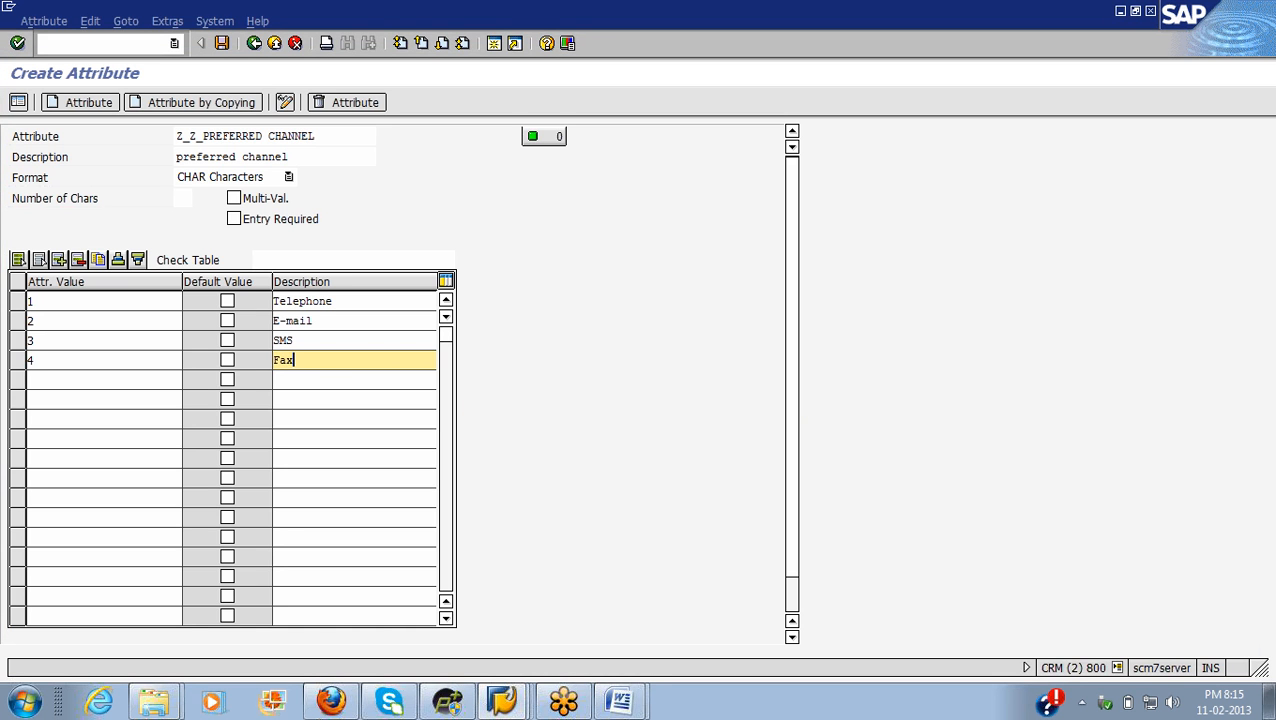
Step: Set the preferred channel attribute's number of characters to 15 and allow multiple values
left_click(182, 198)
type("15")
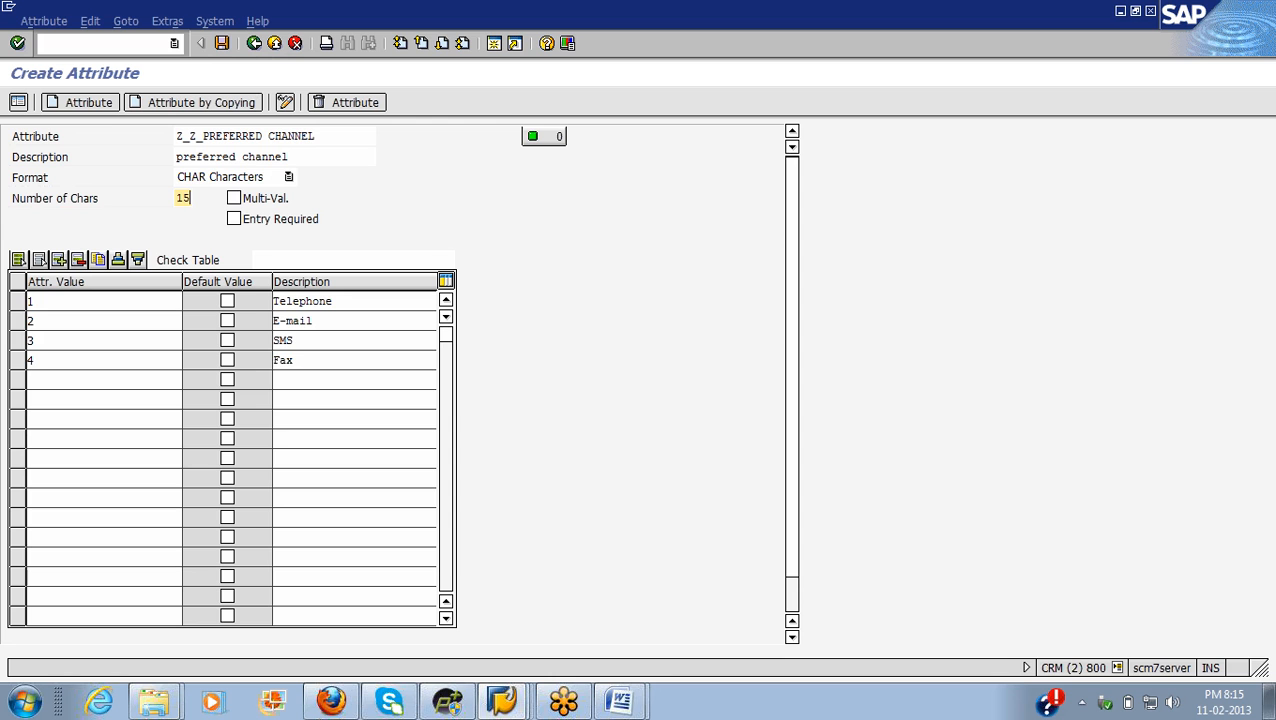
left_click(235, 199)
Step: Save the preferred channel attribute, accepting the removal of blank characters, and return to the attribute overview, agreeing to save the data
left_click(222, 45)
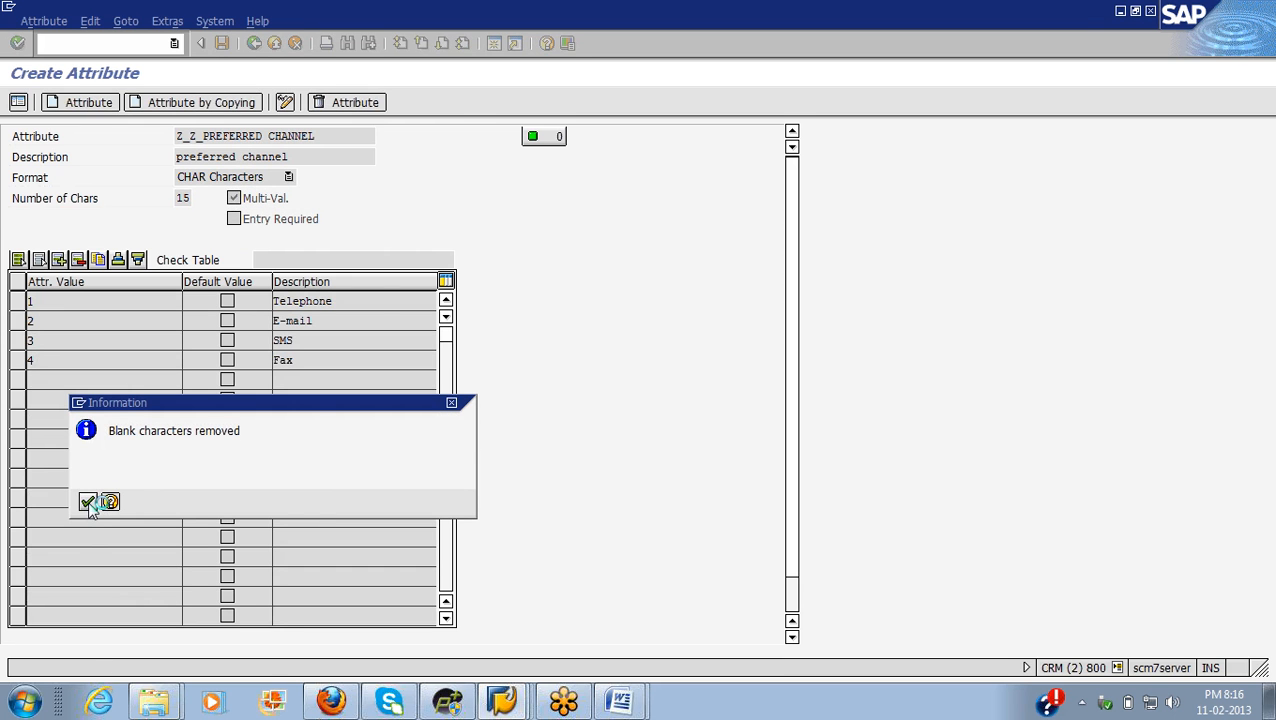
left_click(88, 502)
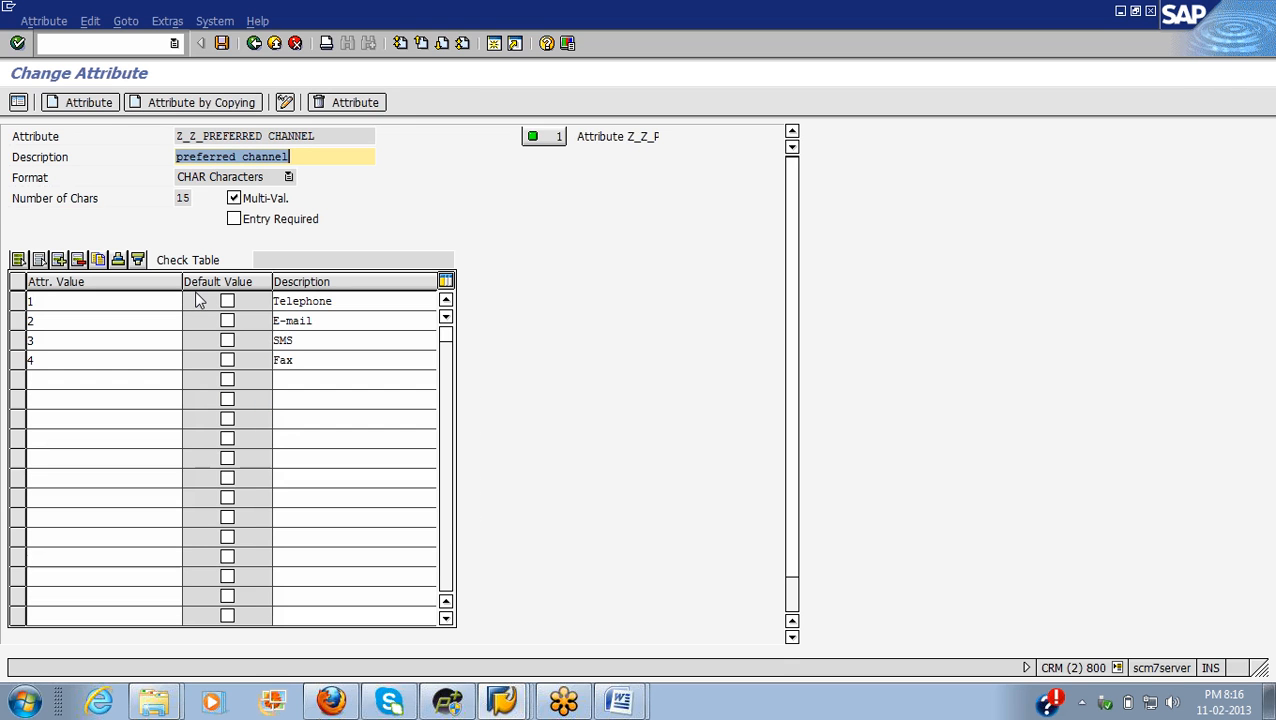
left_click(222, 43)
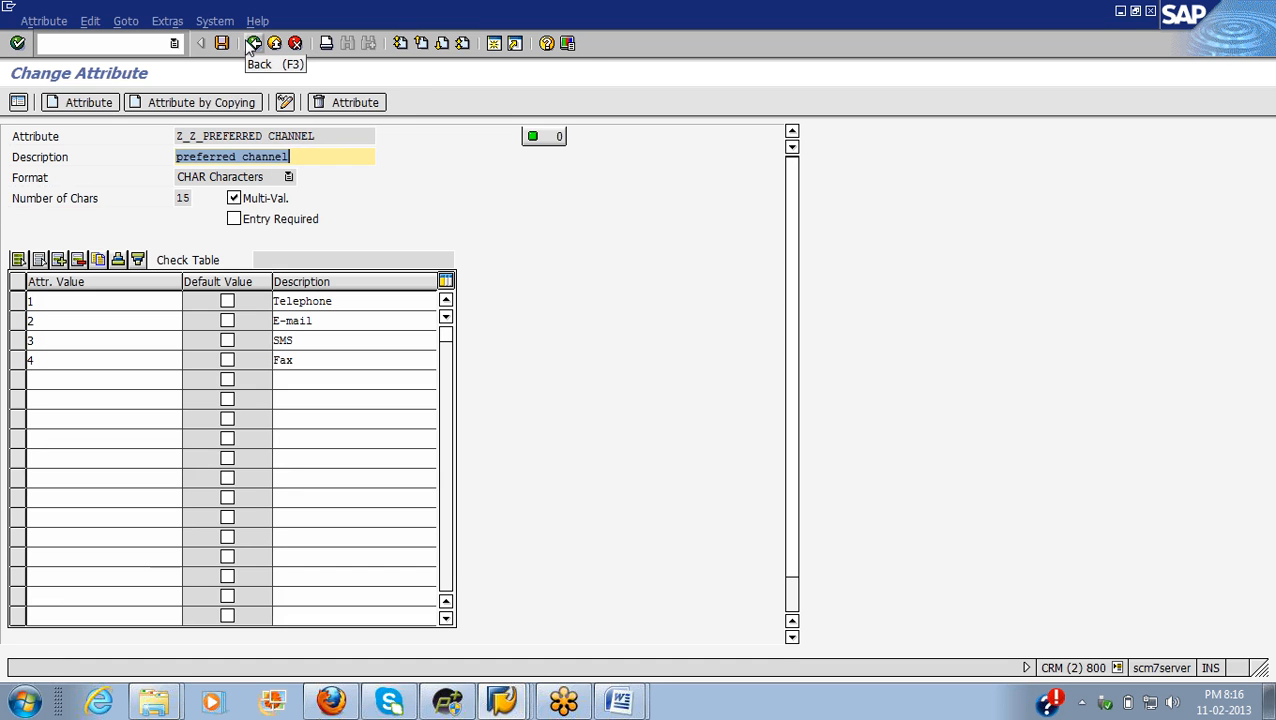
left_click(223, 45)
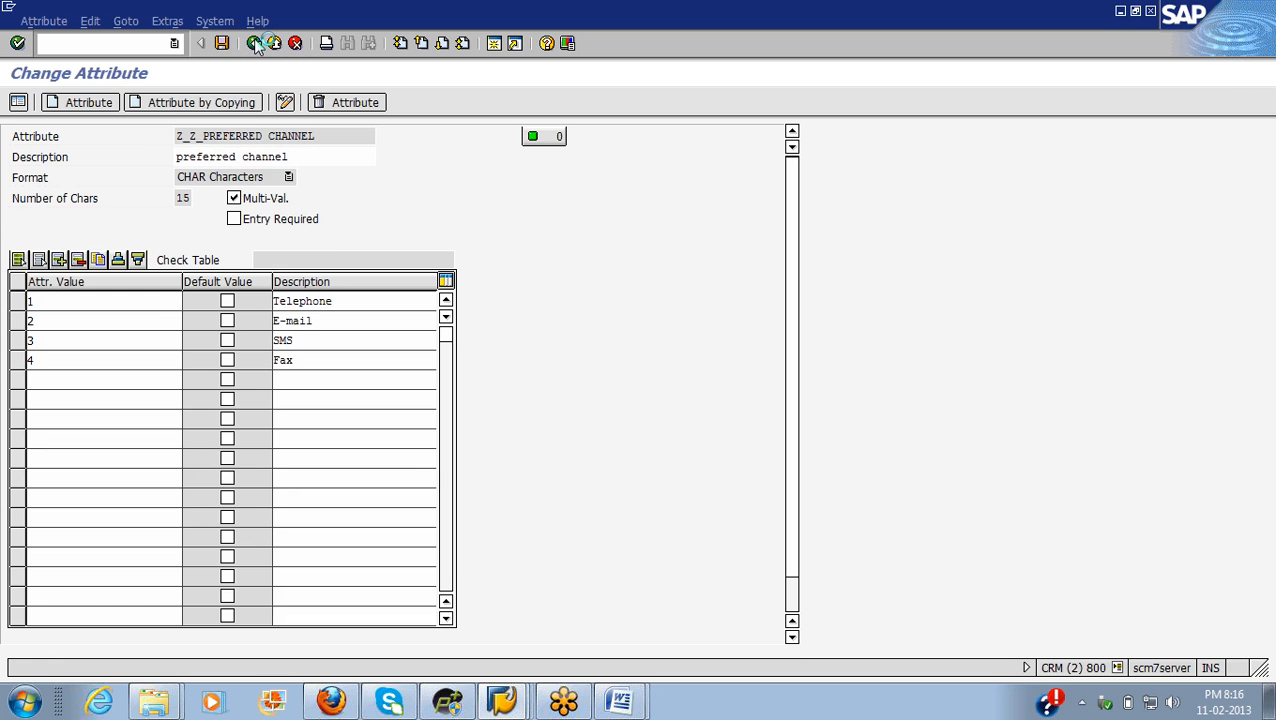
left_click(256, 44)
left_click(241, 330)
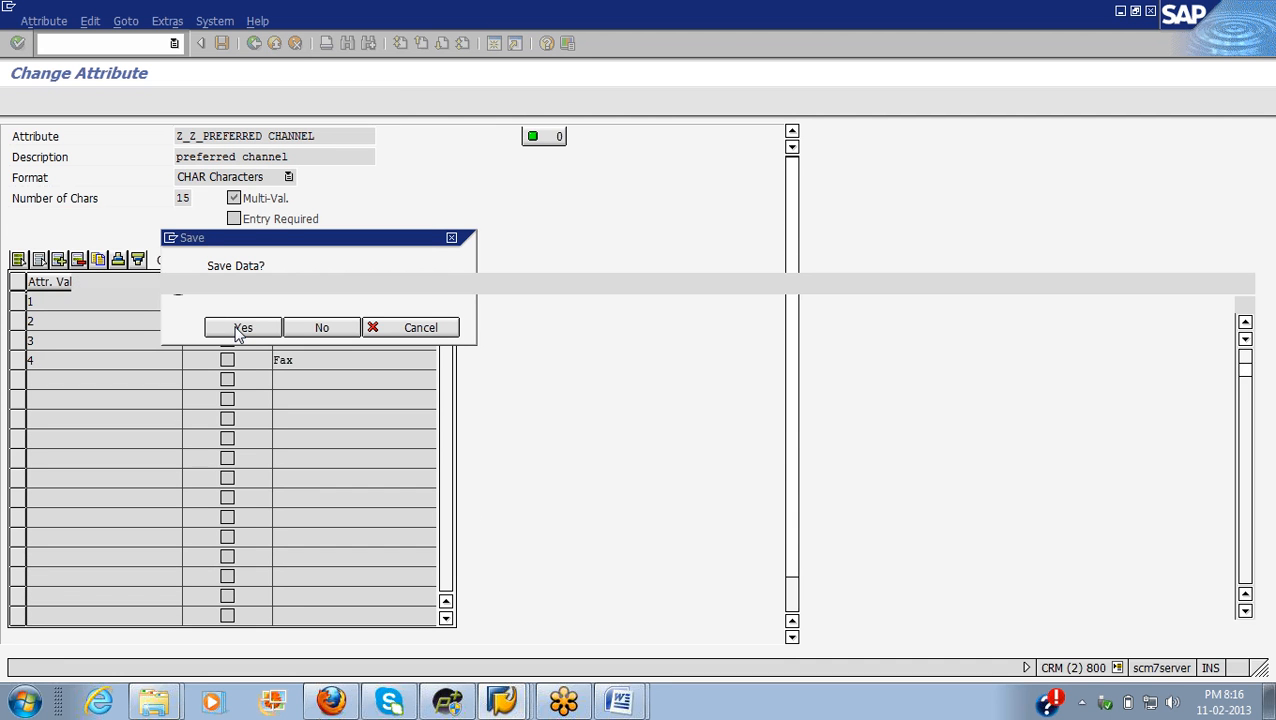
Step: Start another attribute named z_z_Newsletter, taking the name from the Word document's attribute group
key("alt+Tab")
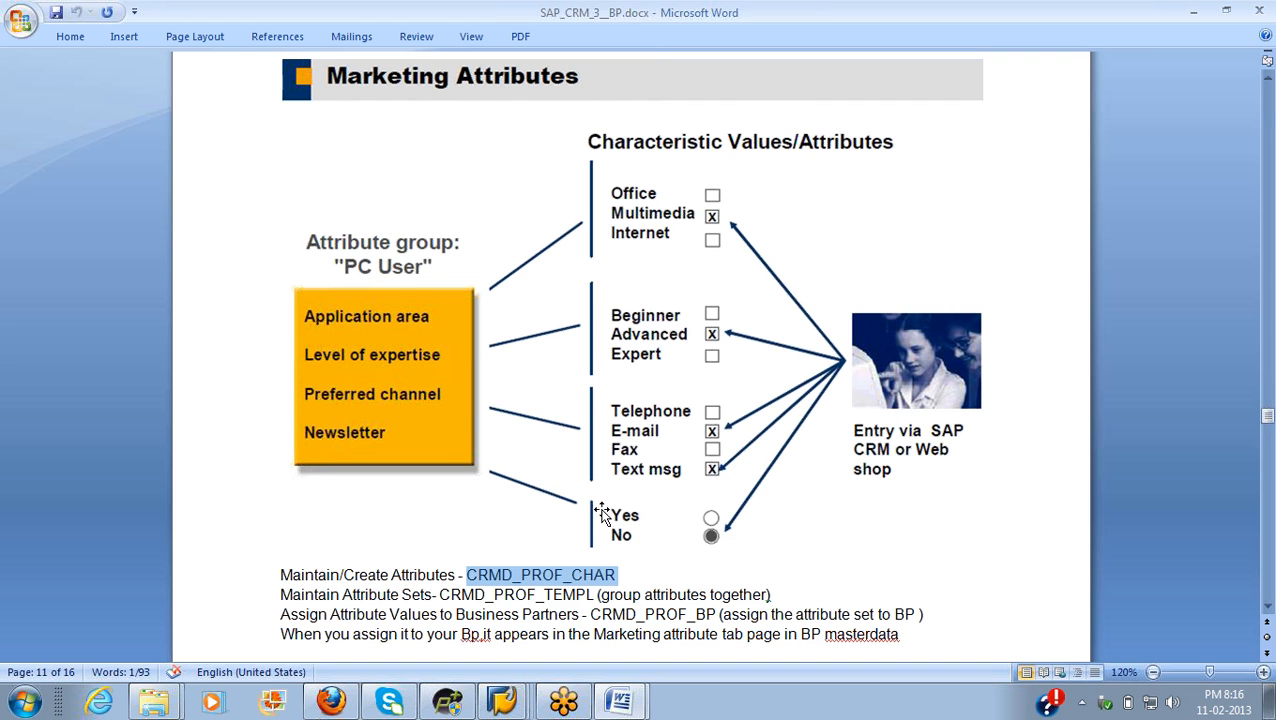
key("alt+Tab")
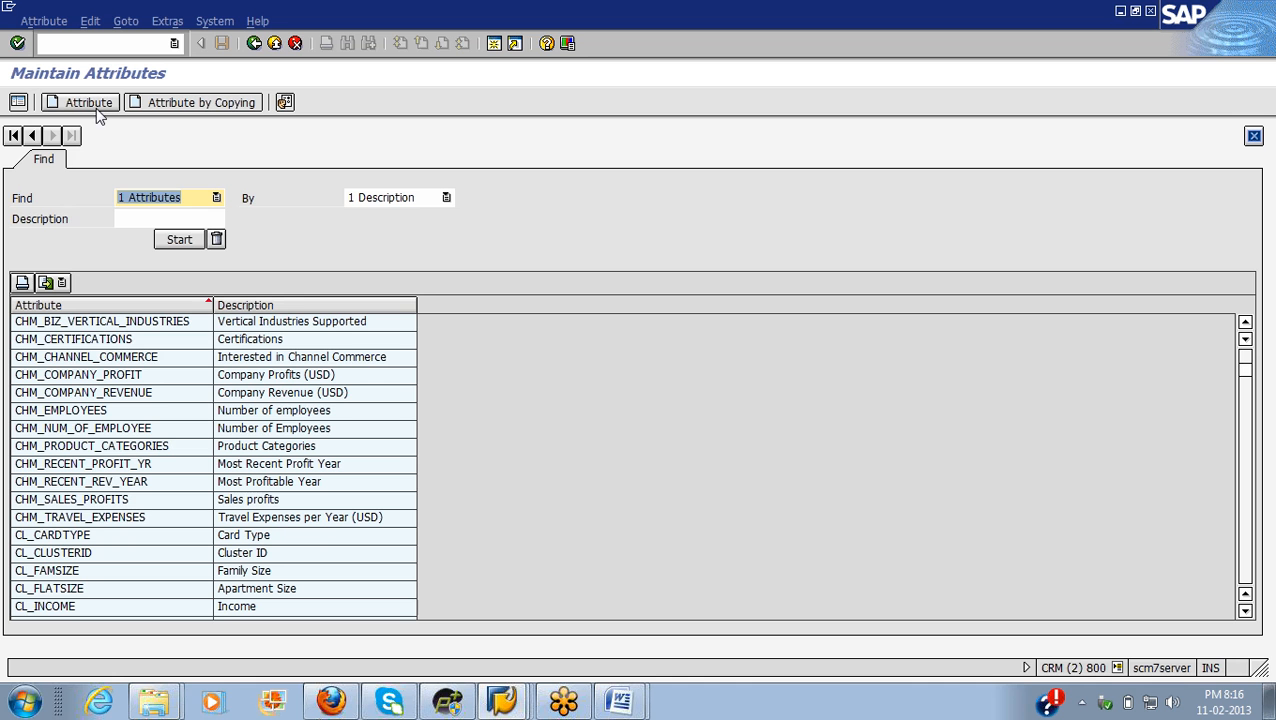
left_click(99, 109)
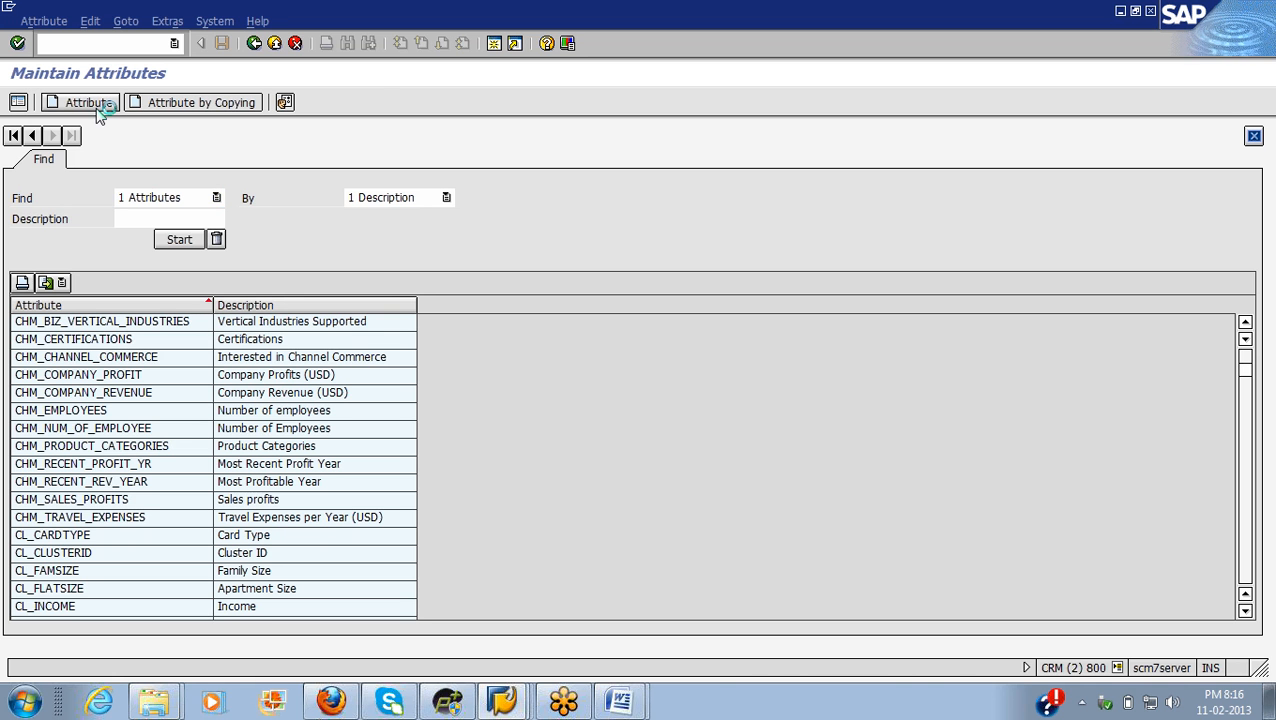
type("z")
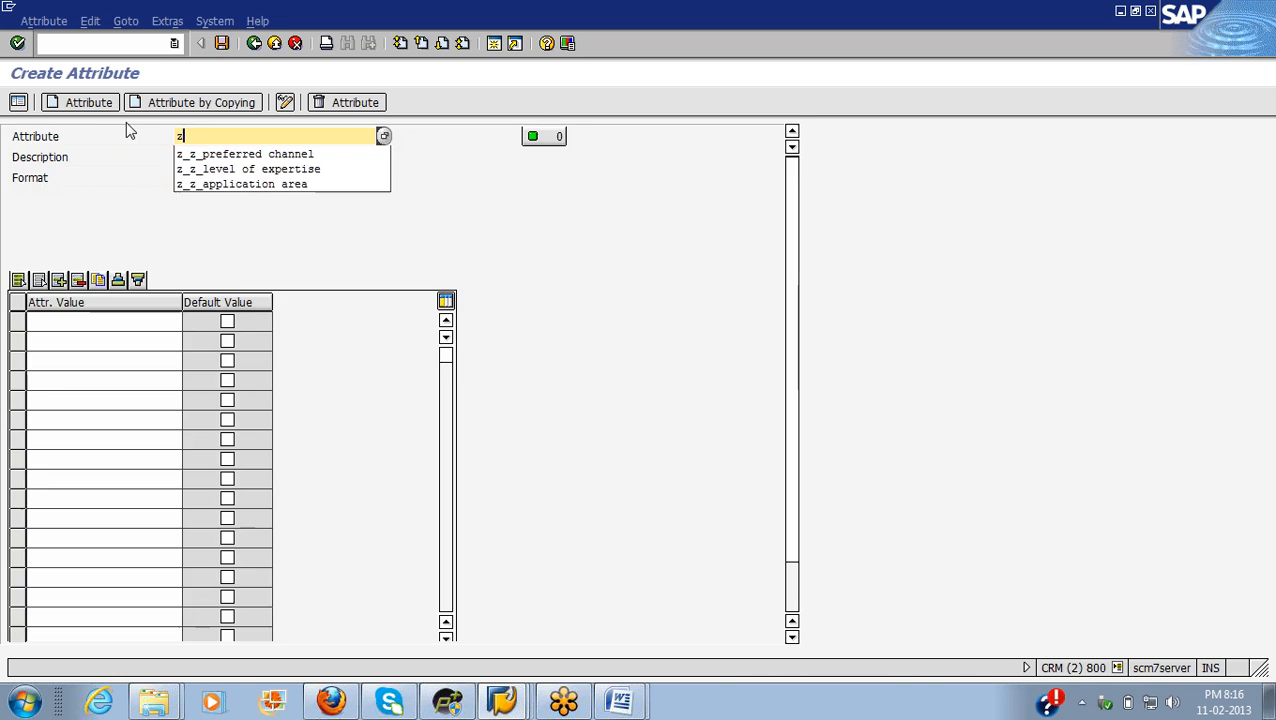
type("_z_Newsletter")
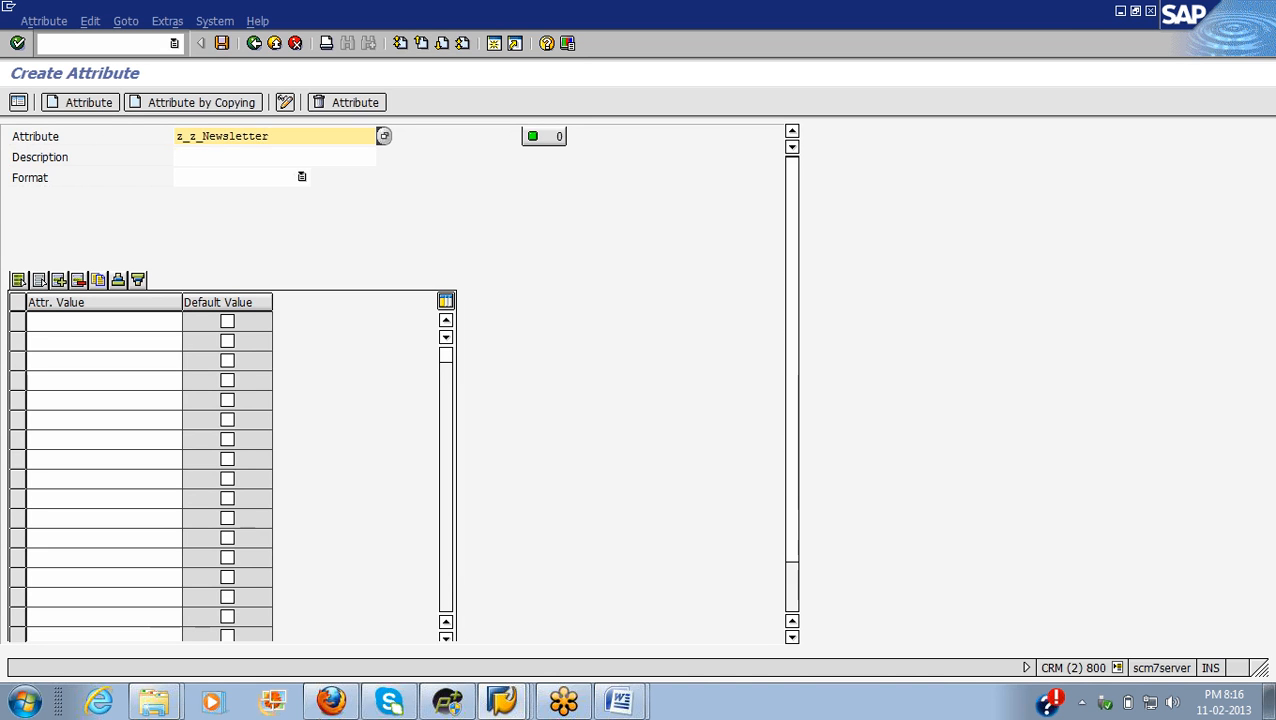
Step: Copy "Newsletter" from the attribute name into its description
key("shift+Left")
key("shift+Left")
key("shift+Left")
key("shift+Left")
key("shift+Left")
key("shift+Left")
key("shift+Left")
key("shift+Left")
key("shift+Left")
key("shift+Left")
key("ctrl+c")
key("Left")
key("Tab")
key("ctrl+v")
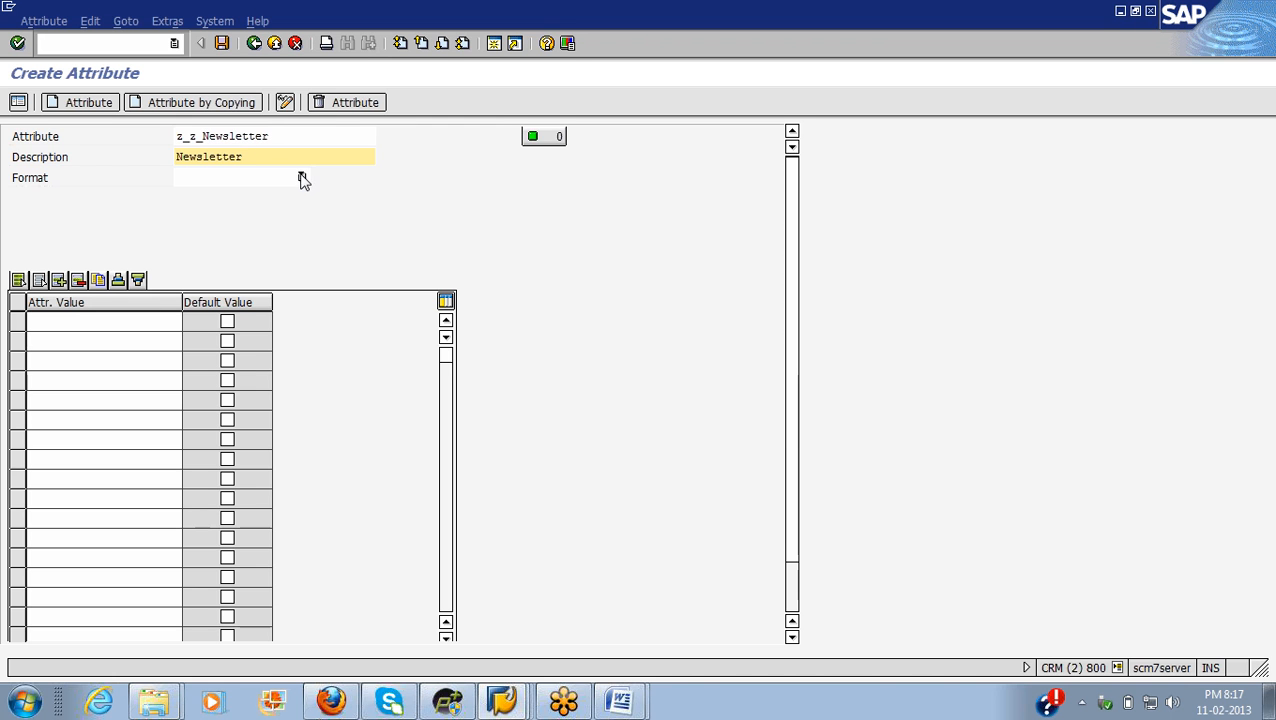
Step: Set the newsletter attribute's format to CHAR Characters with 3 characters
left_click(301, 177)
left_click(260, 197)
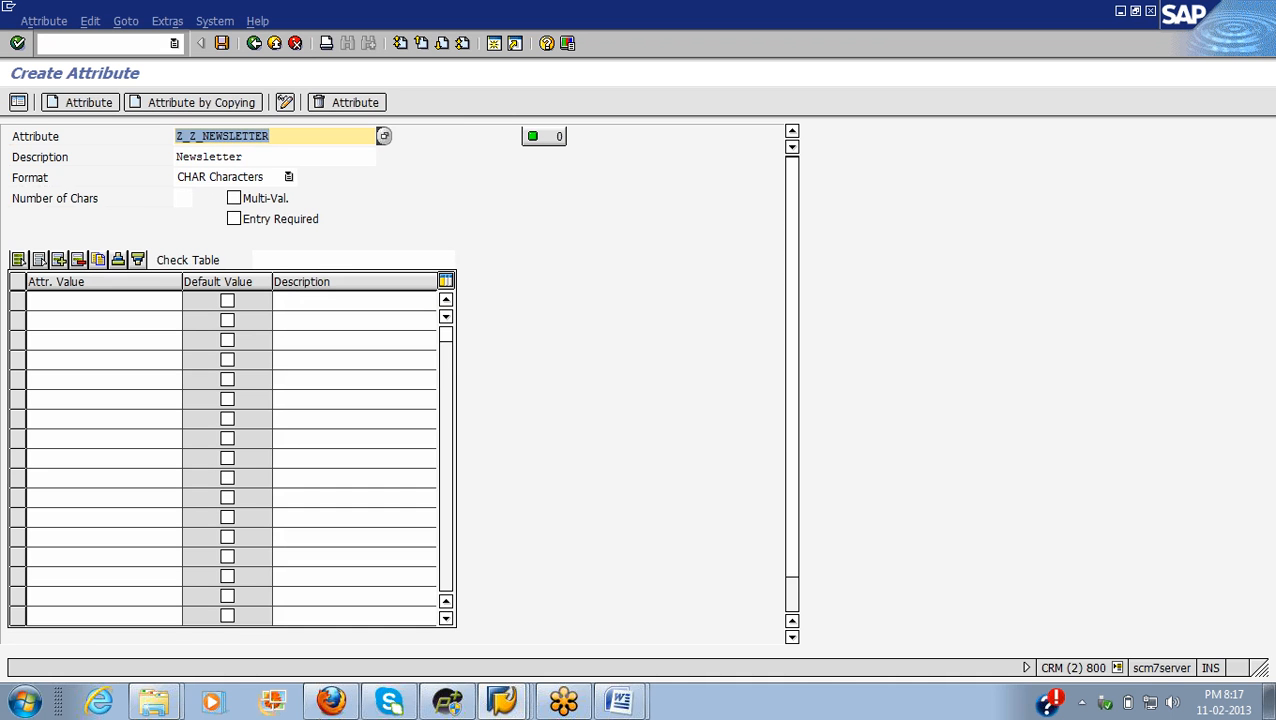
left_click(178, 198)
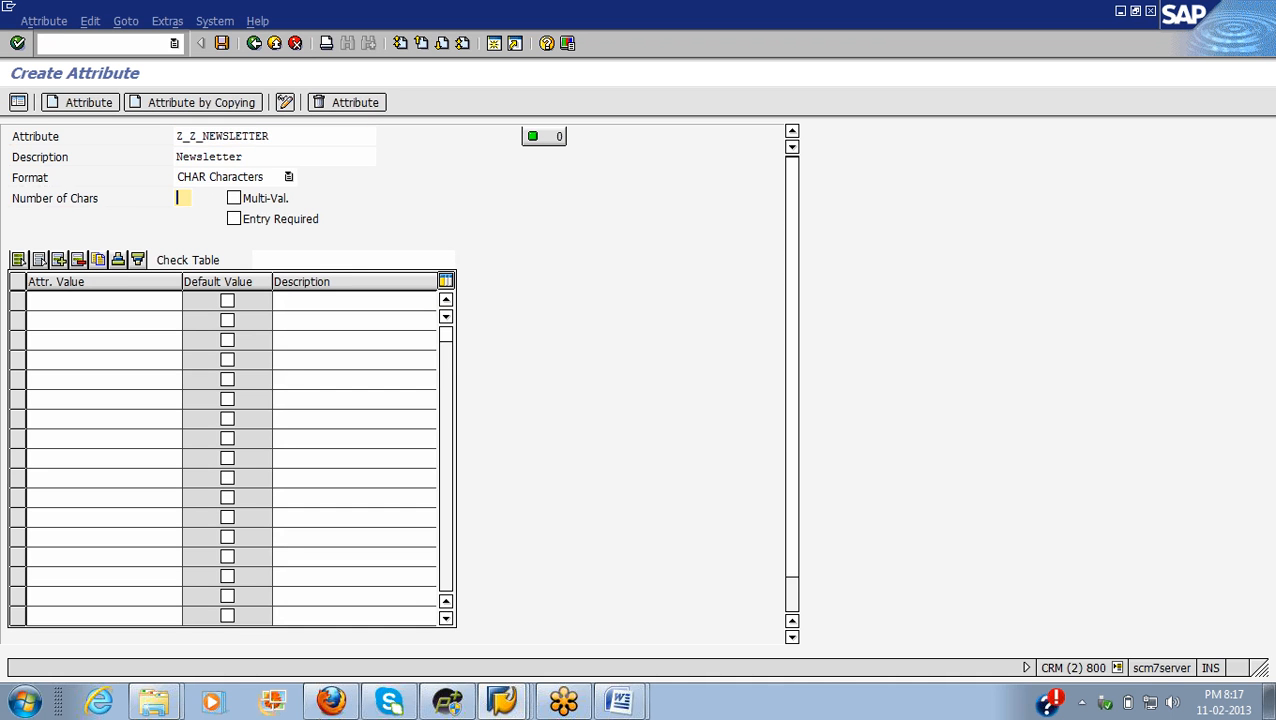
type("3")
key("Return")
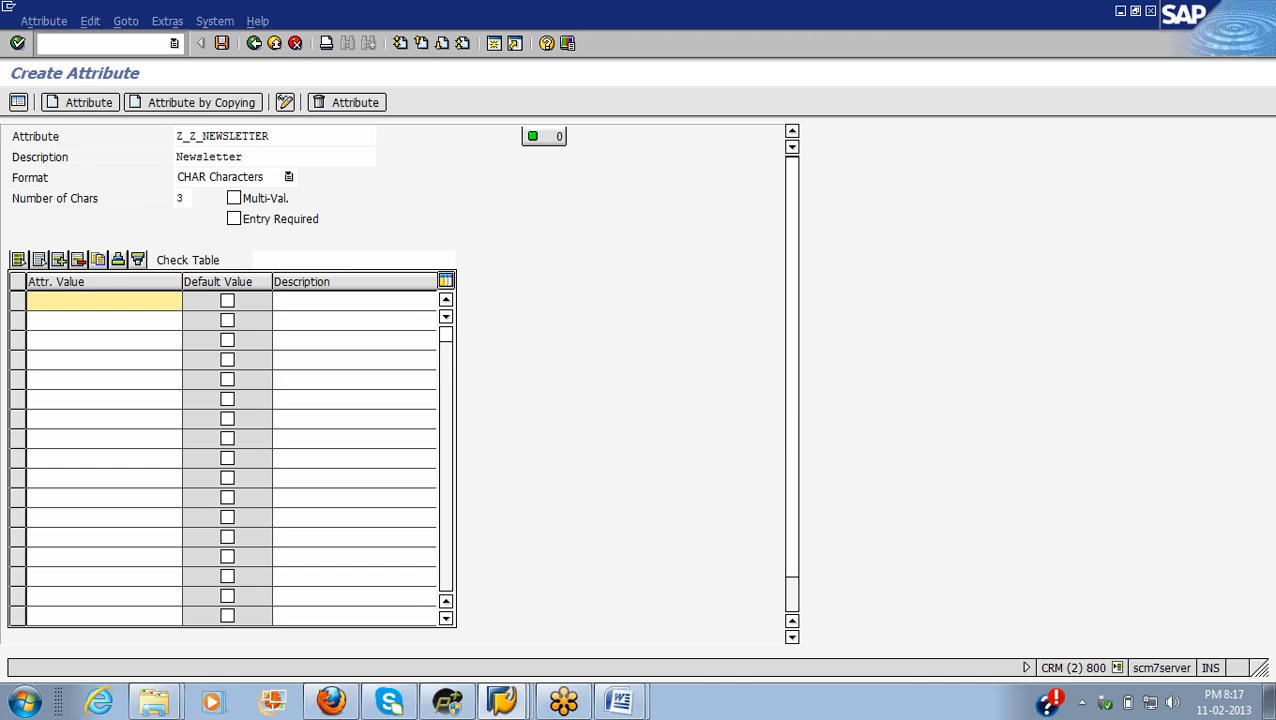
Step: Enter attribute value 1 described as Yes and value 2 described as No for the newsletter attribute
key("alt+Tab")
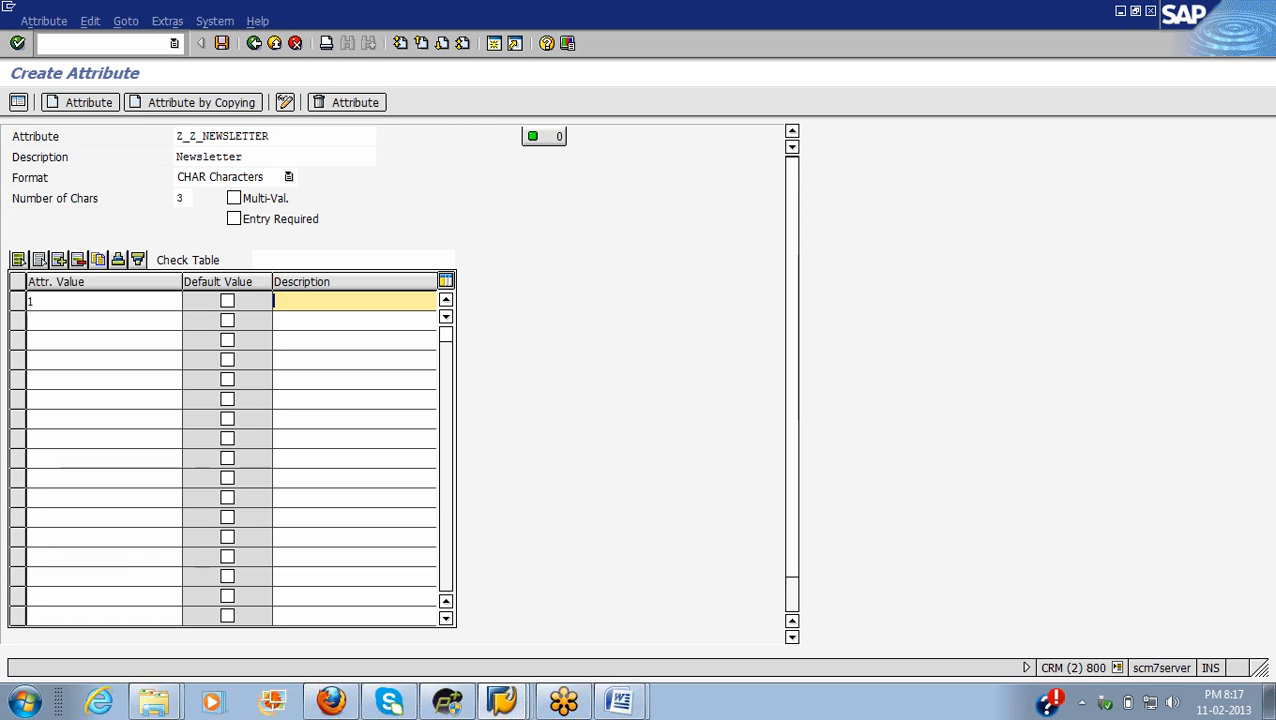
type("Yes")
key("Tab")
type("2")
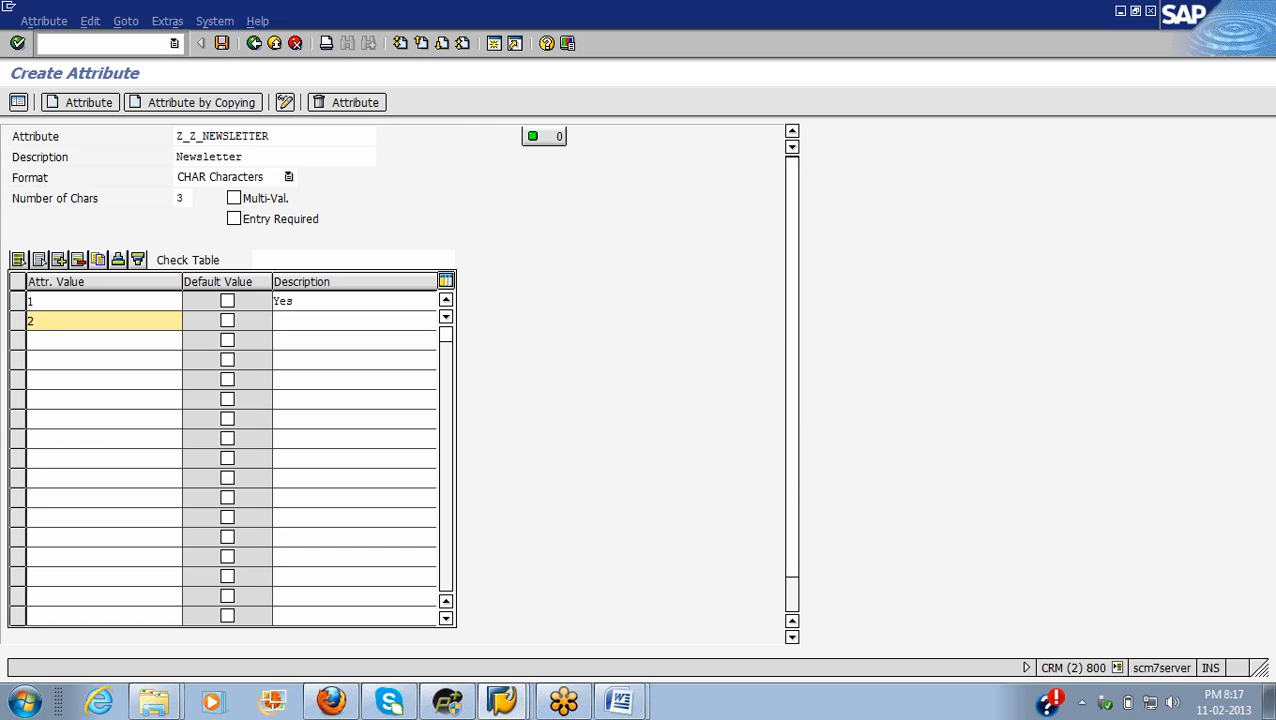
key("Tab")
type("No")
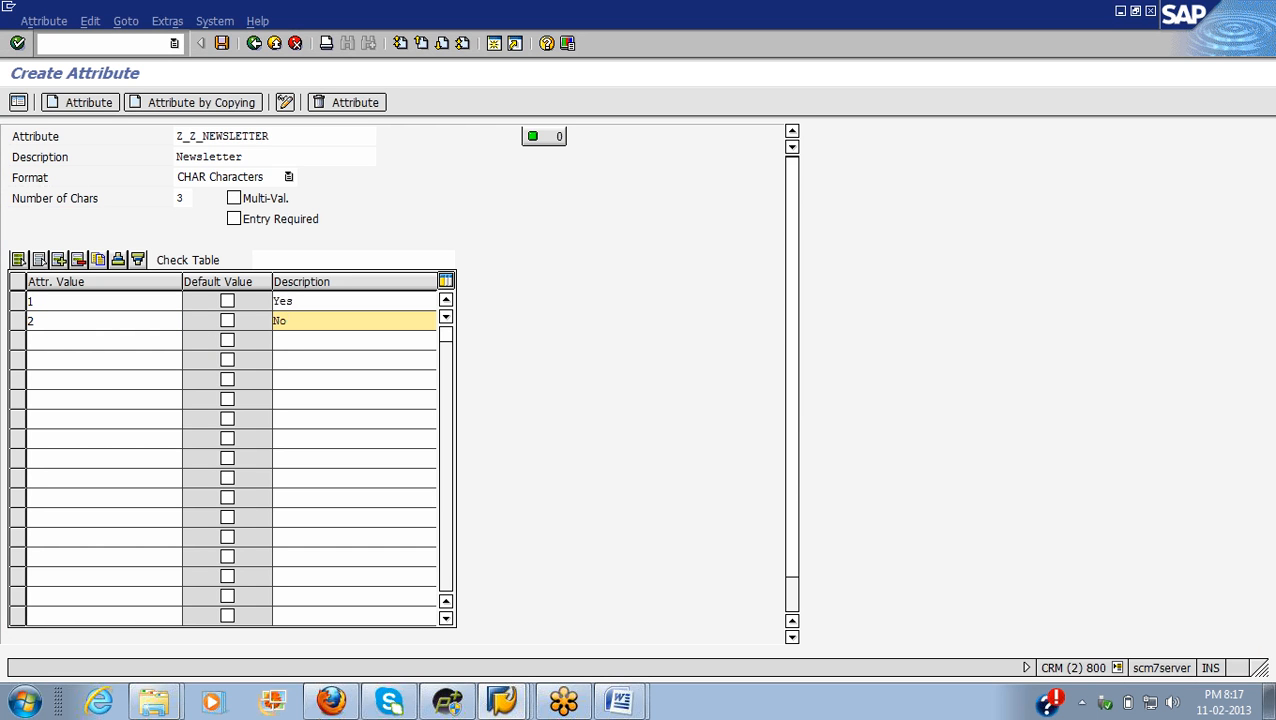
Step: Make Yes the default value, save the newsletter attribute and return to the attribute overview
left_click(228, 304)
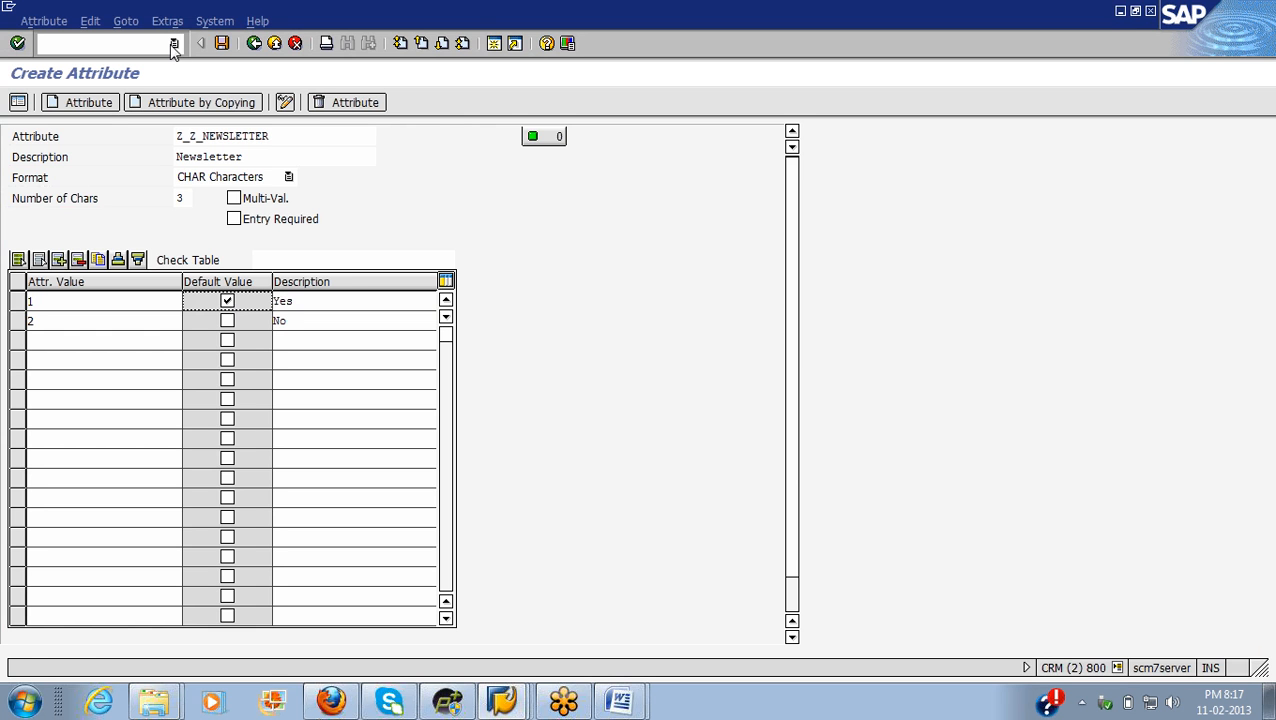
left_click(224, 46)
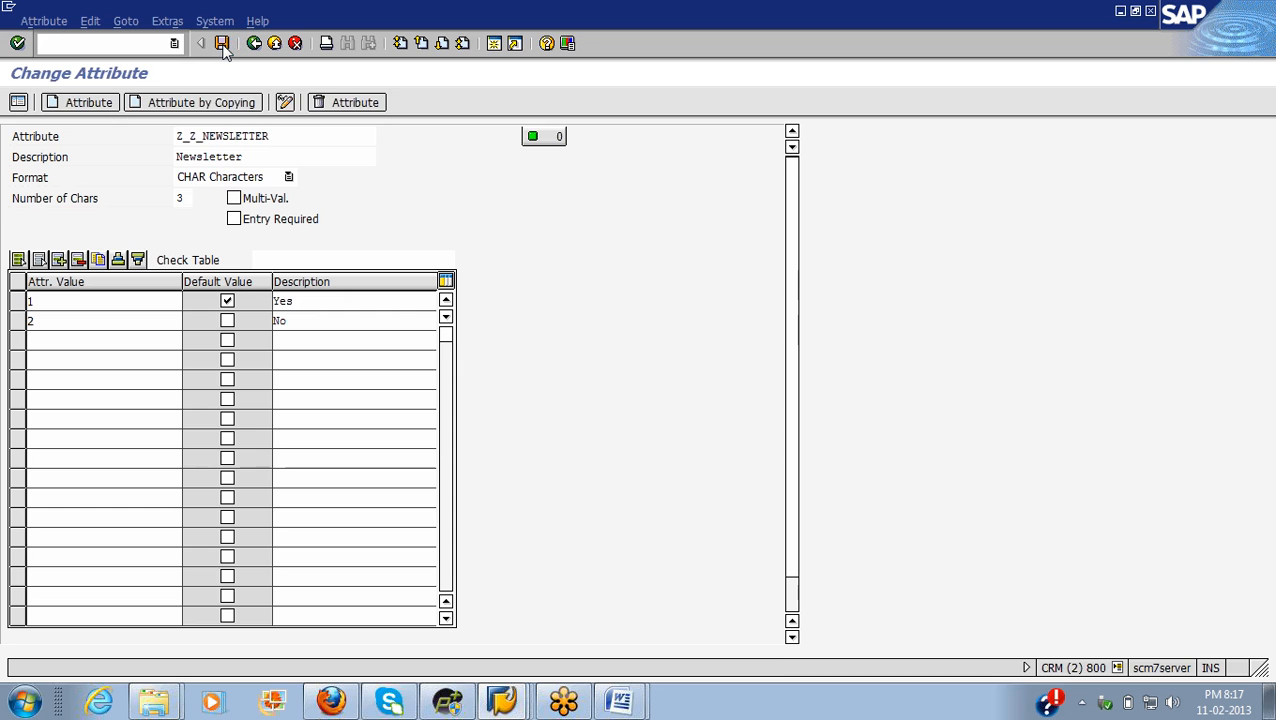
left_click(224, 50)
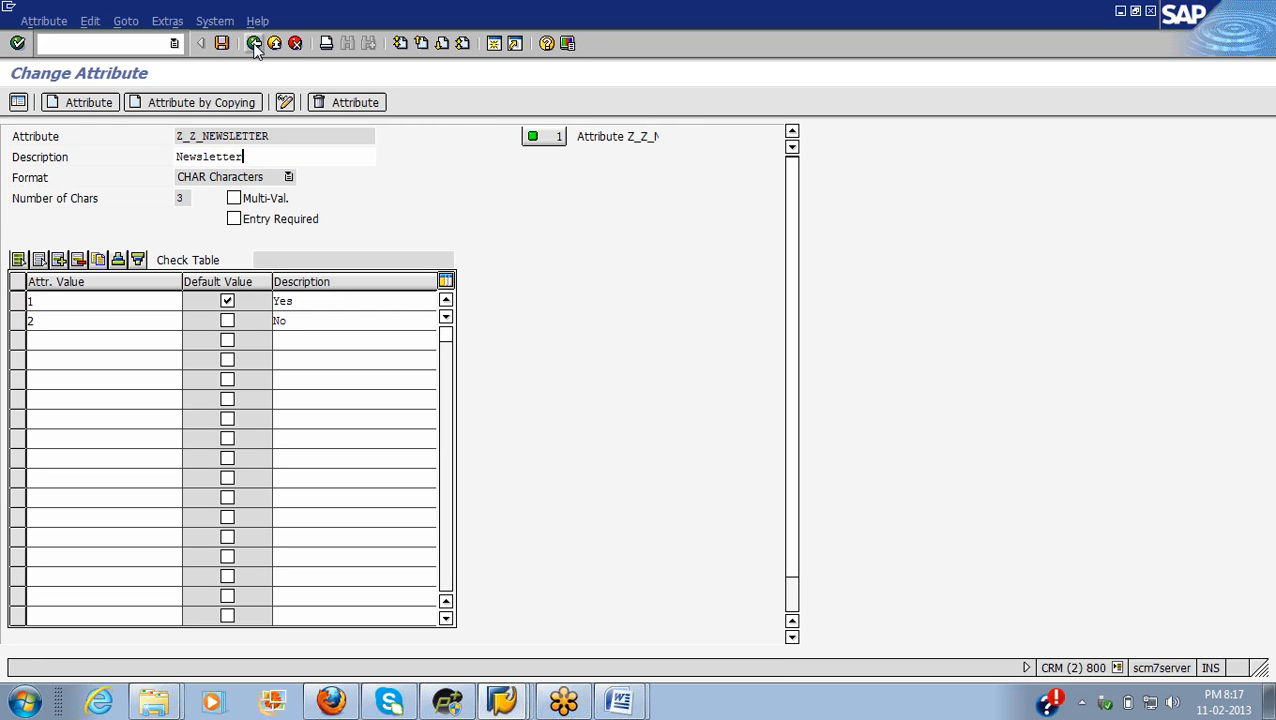
left_click(256, 48)
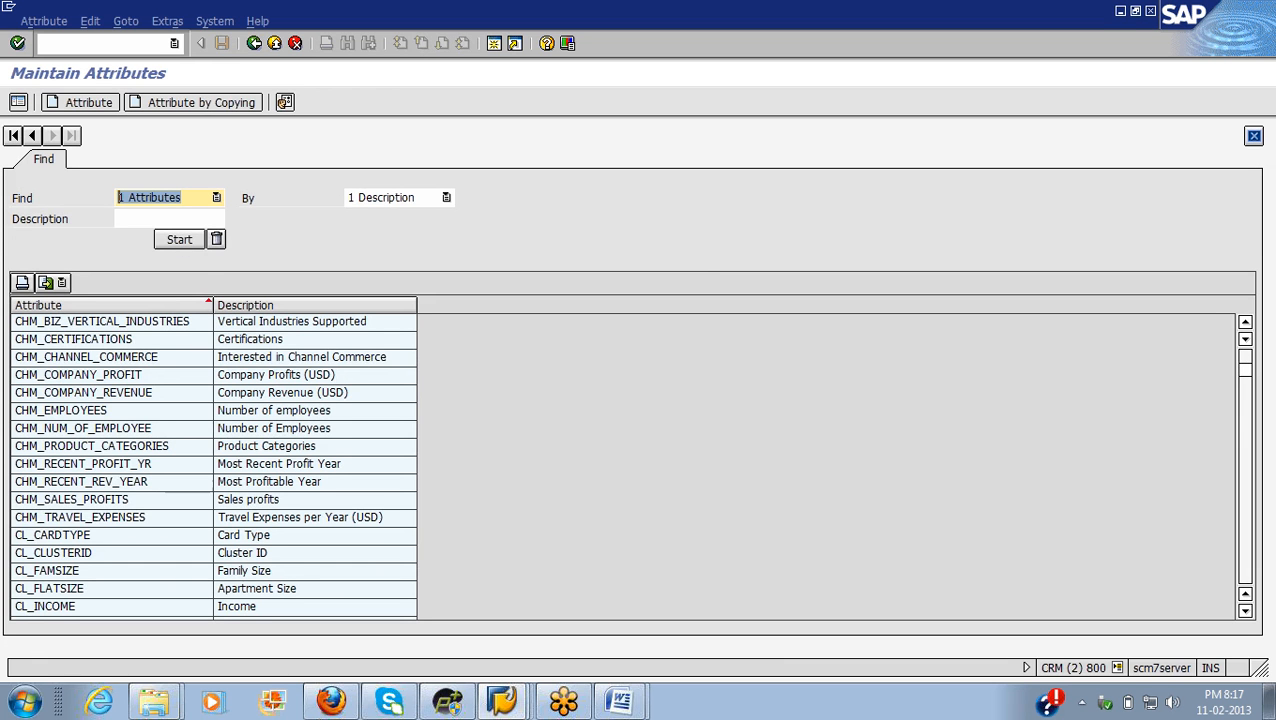
Step: Search the attributes by the description "z_z_newsletter"
left_click(165, 219)
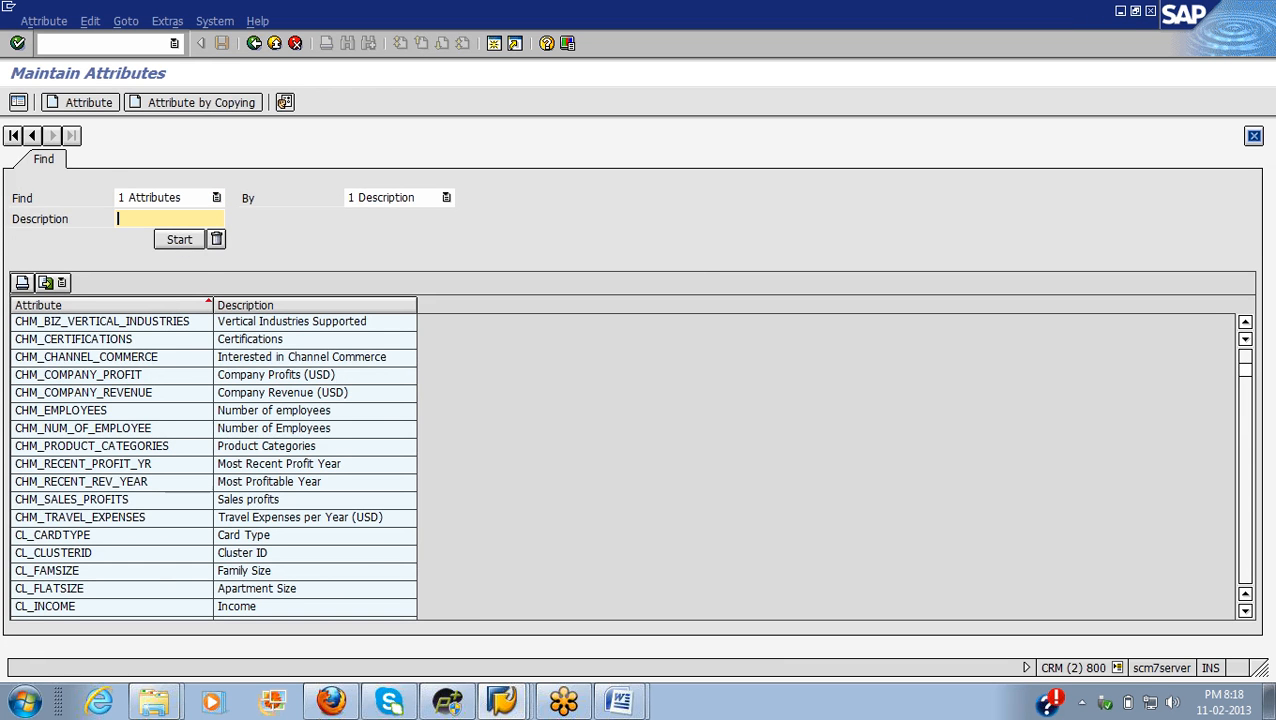
type("Z")
key("BackSpace")
key("BackSpace")
type("z_z_")
key("alt+Tab")
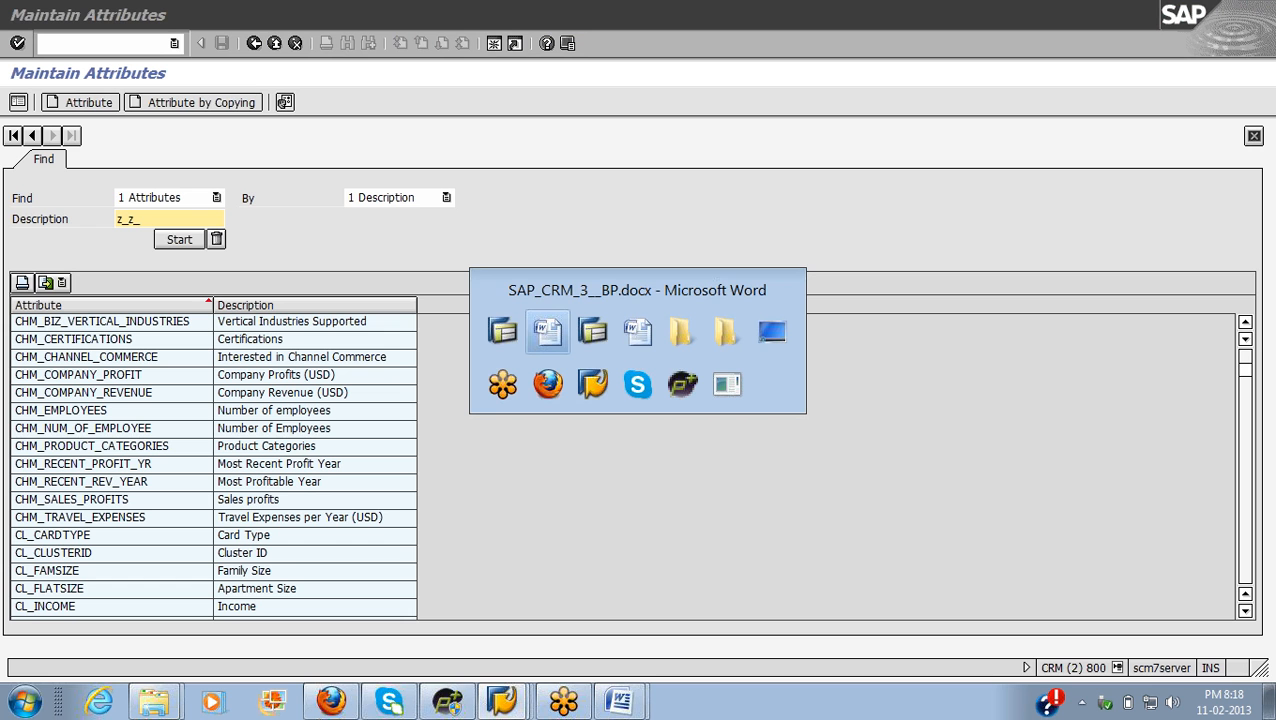
key("Escape")
type("newsletter")
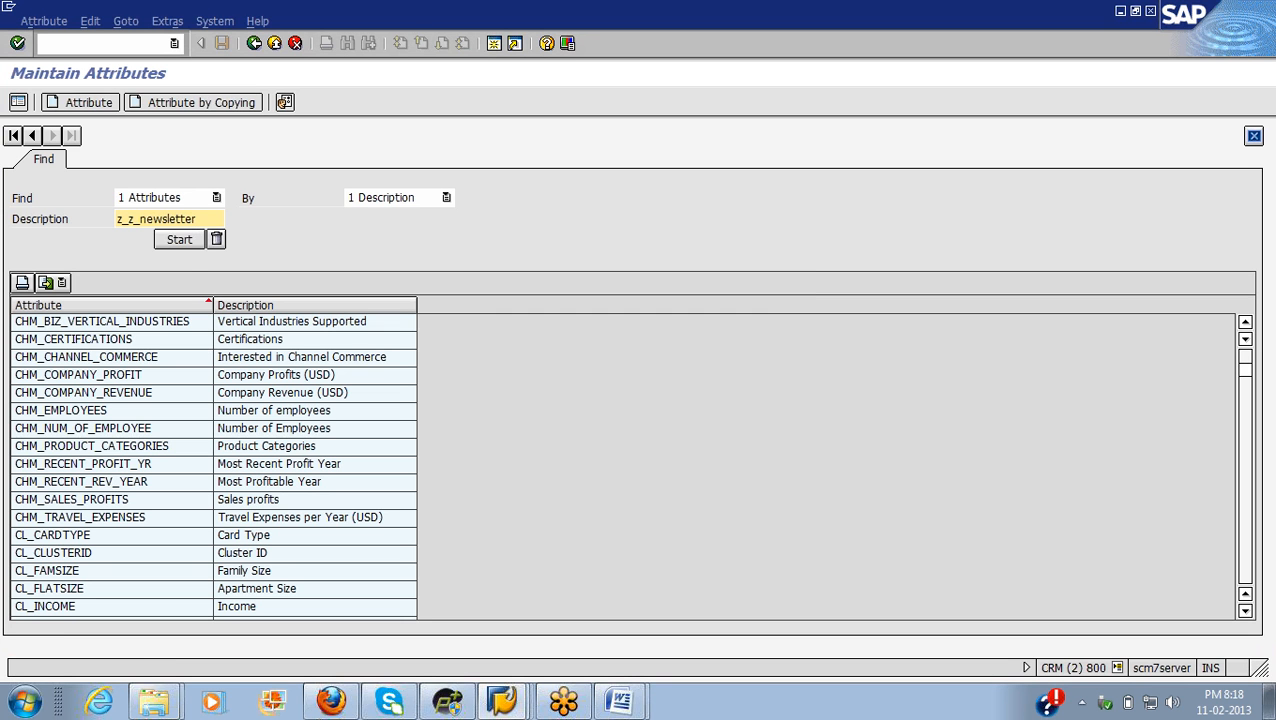
left_click(183, 239)
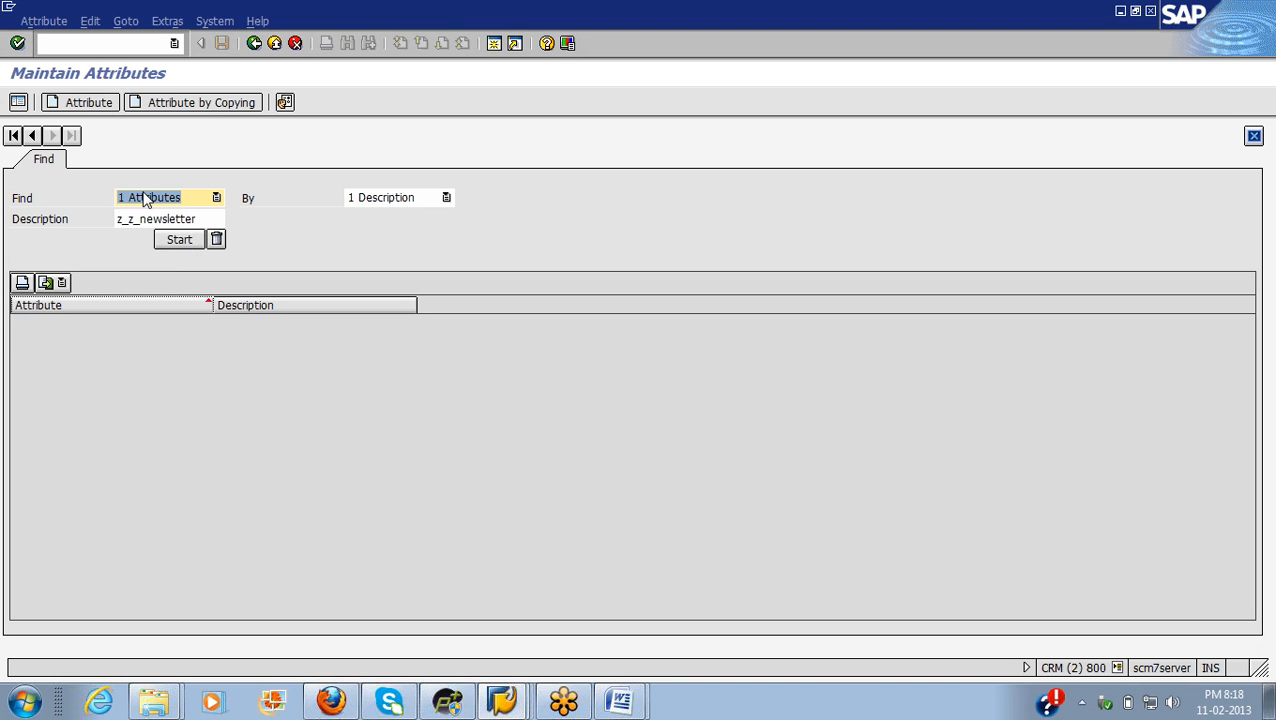
Step: Check the attribute names in the Word document, and search the attributes by the description "z_z_application area"
key("Tab")
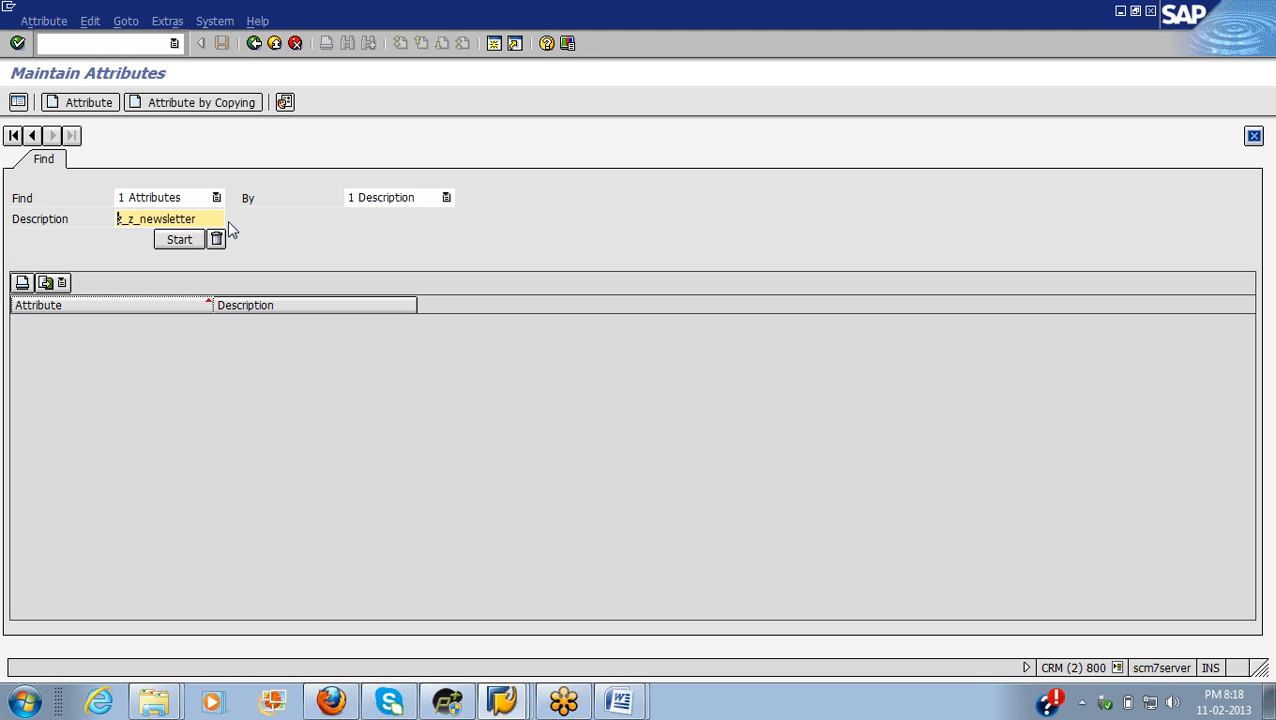
key("End")
key("alt+Tab")
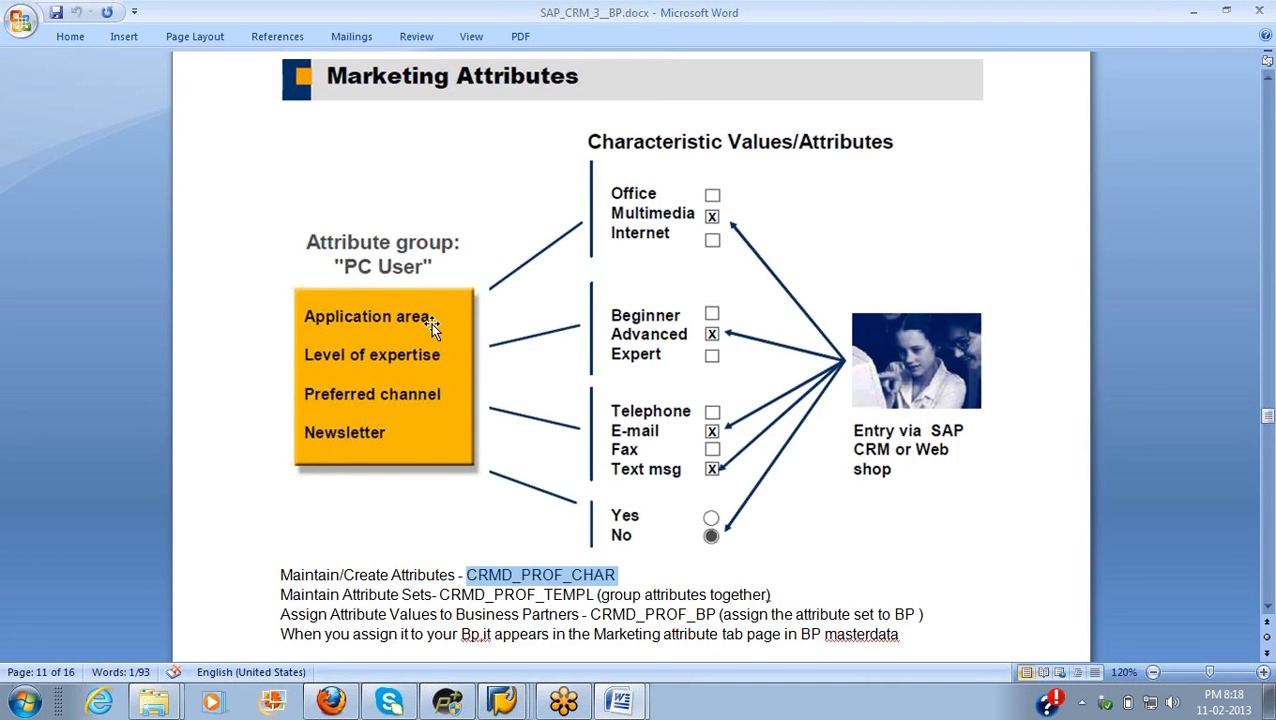
key("alt+Tab")
key("BackSpace")
key("BackSpace")
key("BackSpace")
key("BackSpace")
key("BackSpace")
key("BackSpace")
key("BackSpace")
key("BackSpace")
key("BackSpace")
key("BackSpace")
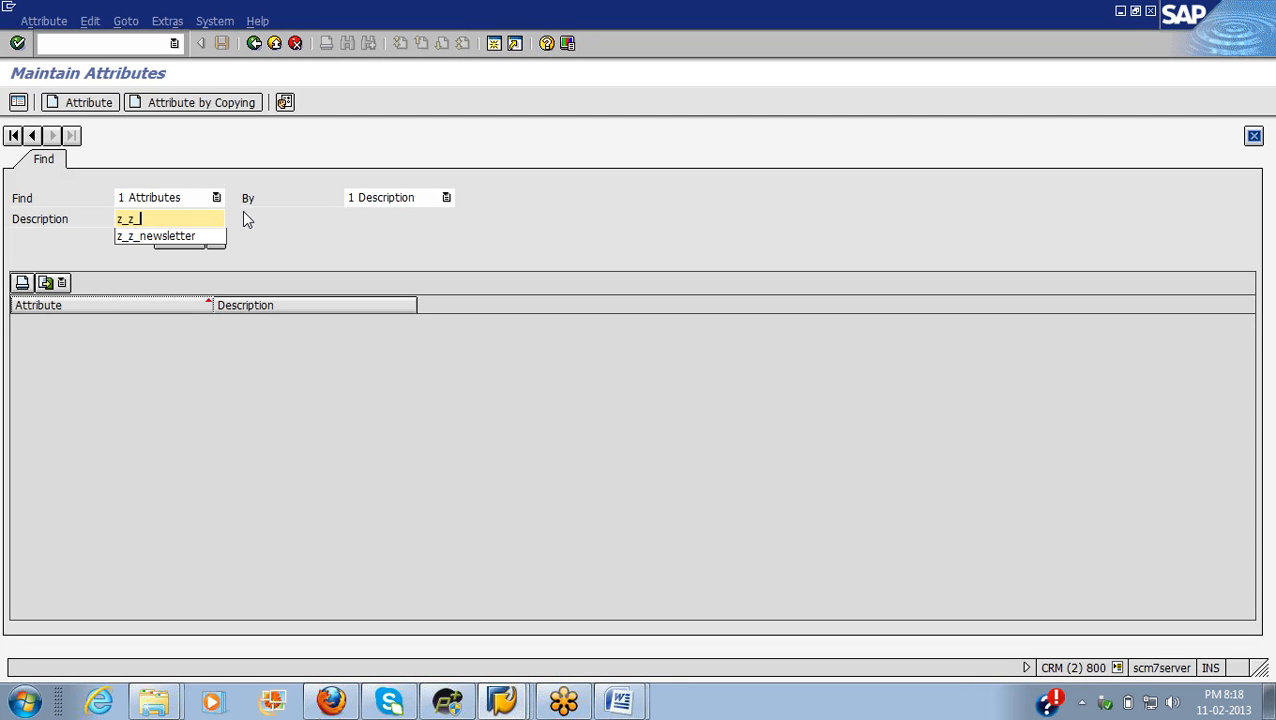
type("application area")
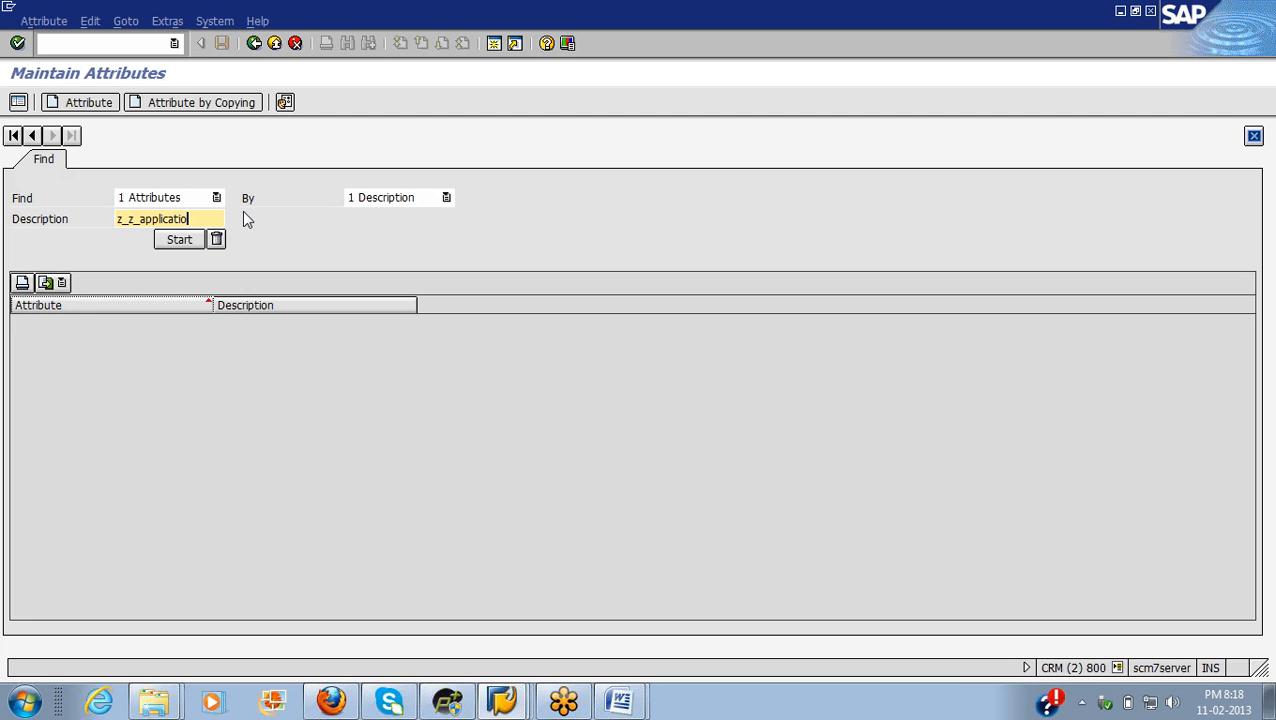
left_click(186, 243)
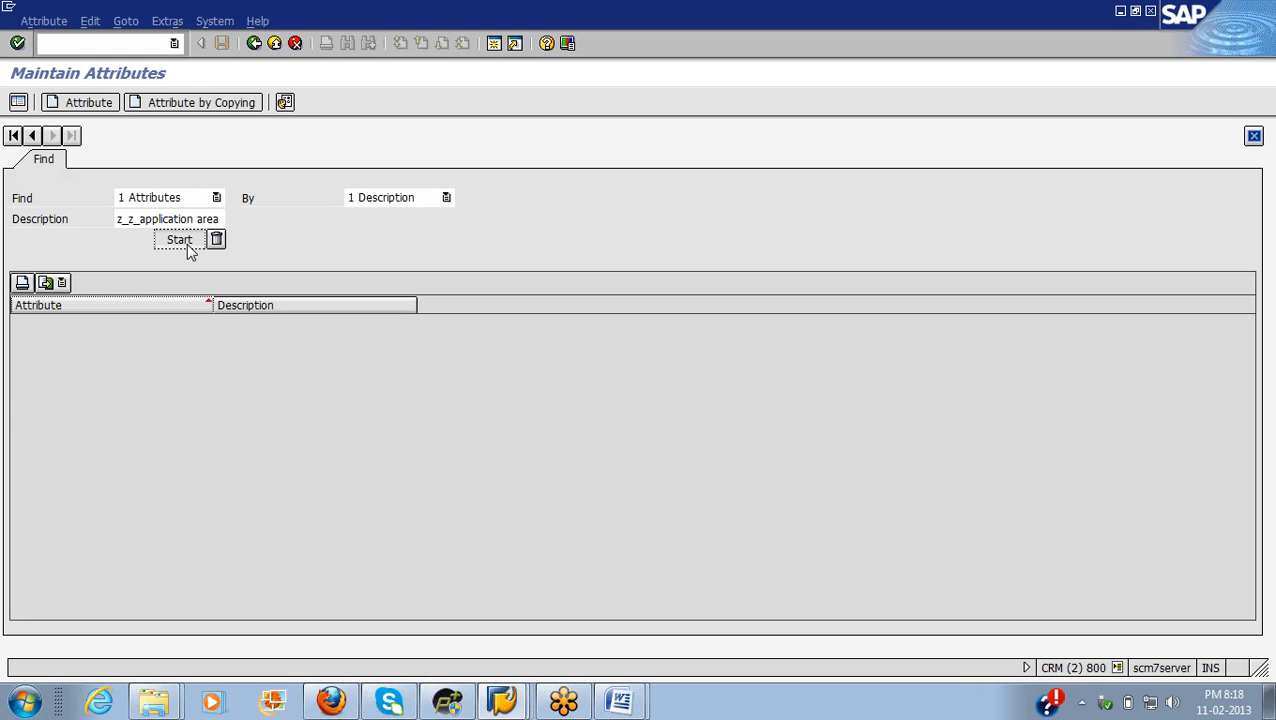
left_click(189, 249)
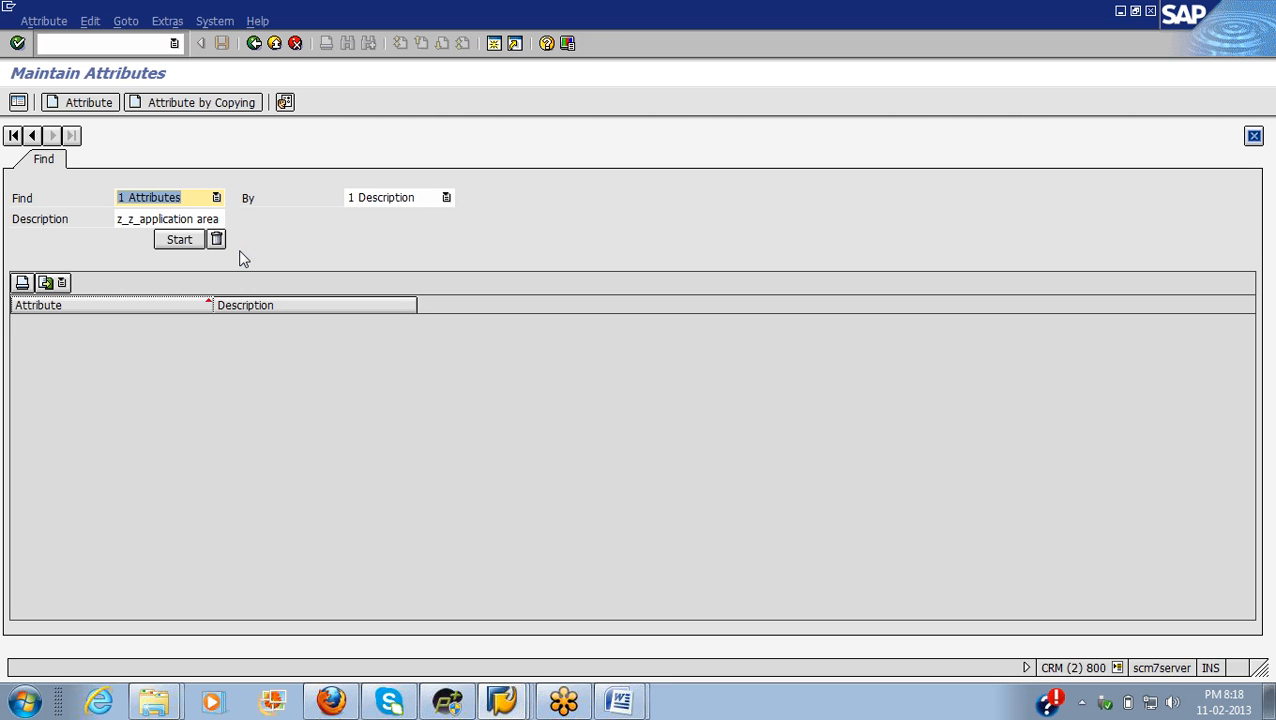
Step: Clear the description criterion and search for all attributes without any restriction
left_click(219, 219)
key("BackSpace")
key("BackSpace")
key("BackSpace")
key("BackSpace")
key("BackSpace")
key("BackSpace")
key("BackSpace")
key("BackSpace")
key("BackSpace")
key("BackSpace")
key("BackSpace")
key("BackSpace")
key("BackSpace")
key("BackSpace")
key("BackSpace")
key("BackSpace")
key("BackSpace")
key("BackSpace")
key("BackSpace")
key("BackSpace")
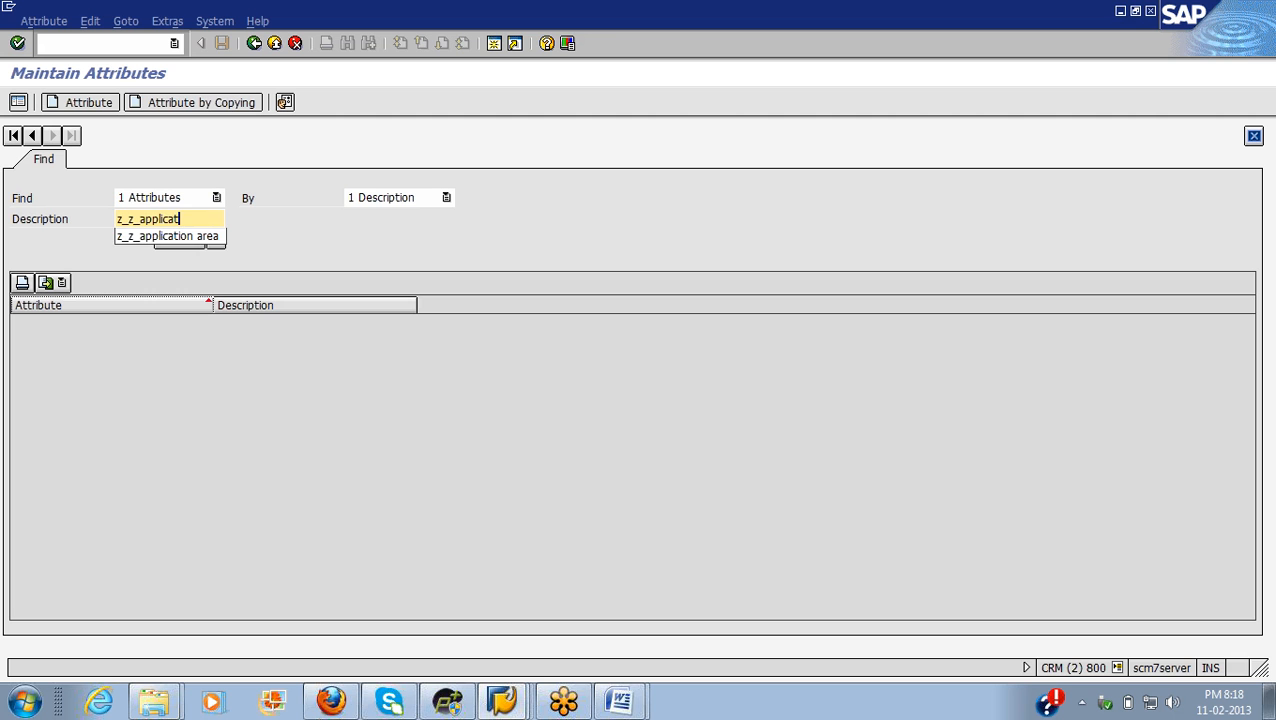
left_click(291, 237)
left_click(180, 239)
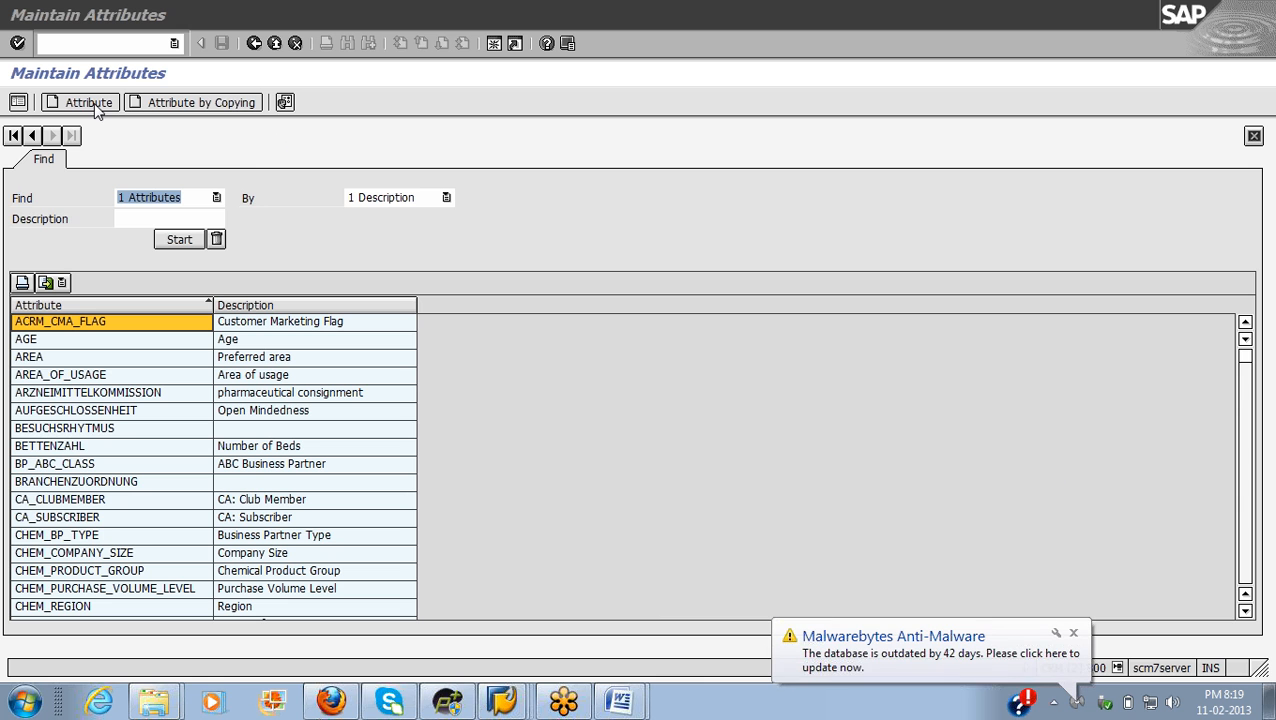
left_click(230, 152)
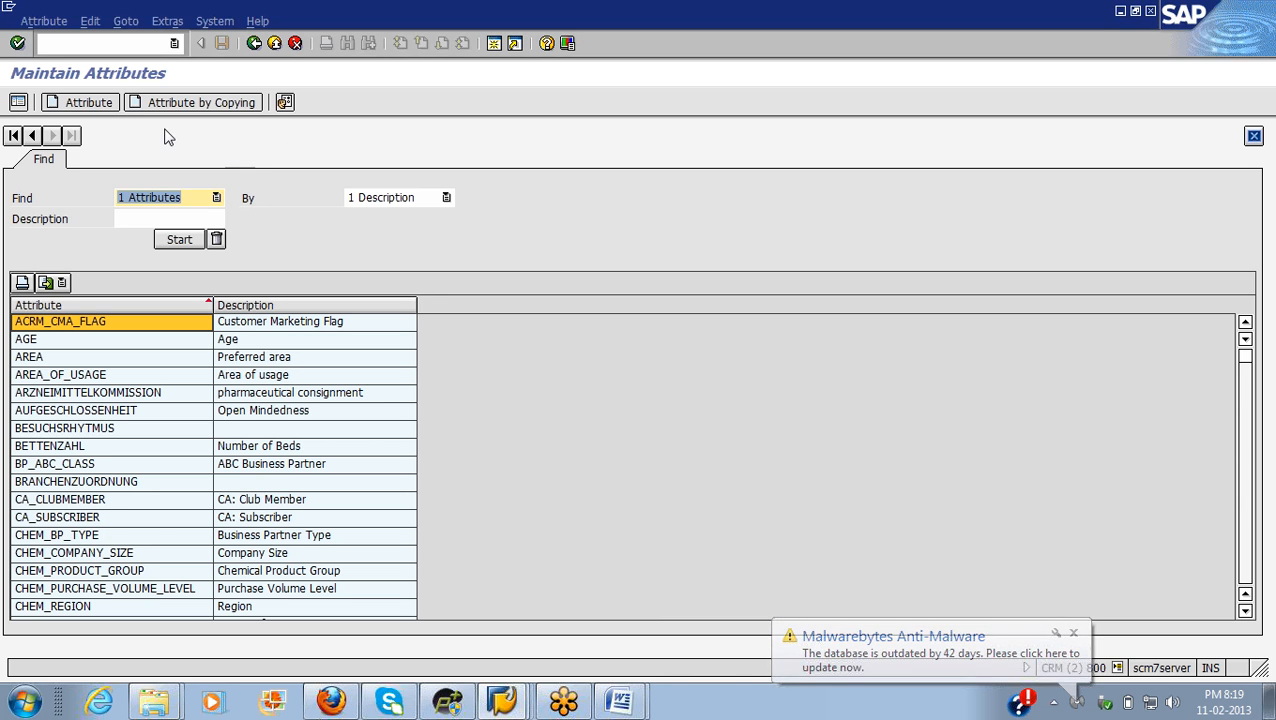
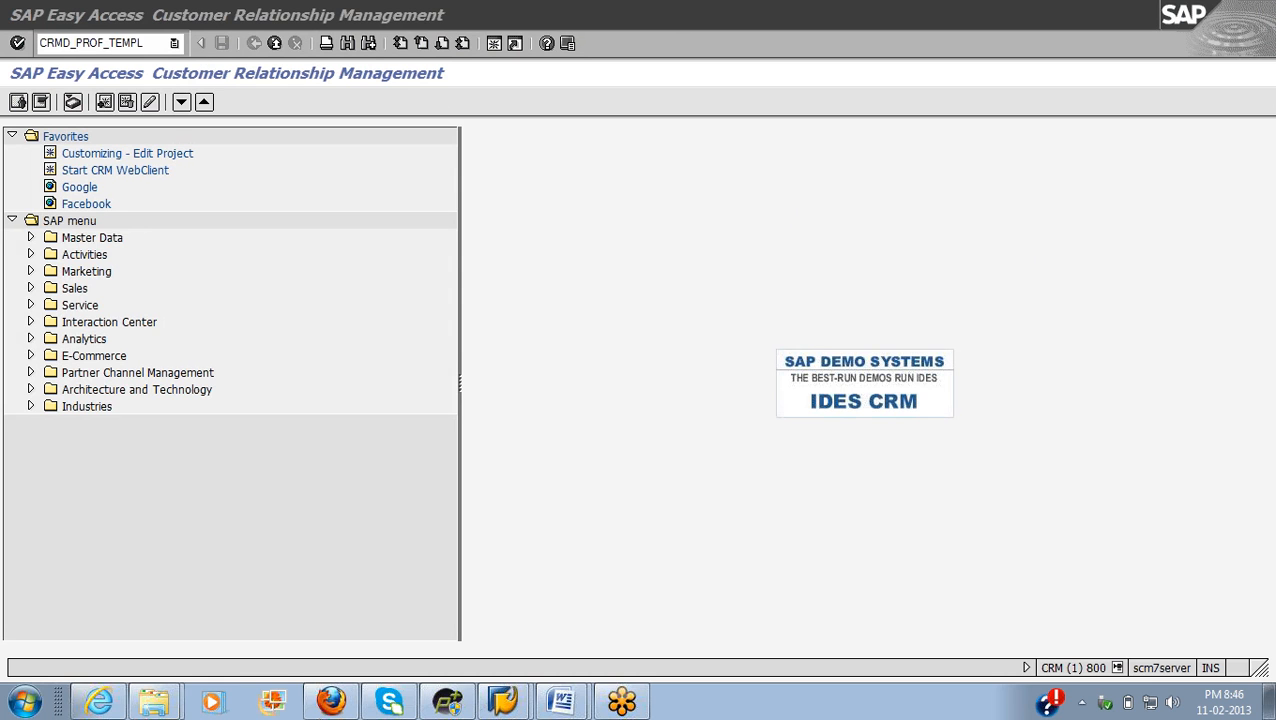
Step: Open attribute set maintenance with transaction CRMD_PROF_TEMPL and list all attribute sets
left_click(152, 43)
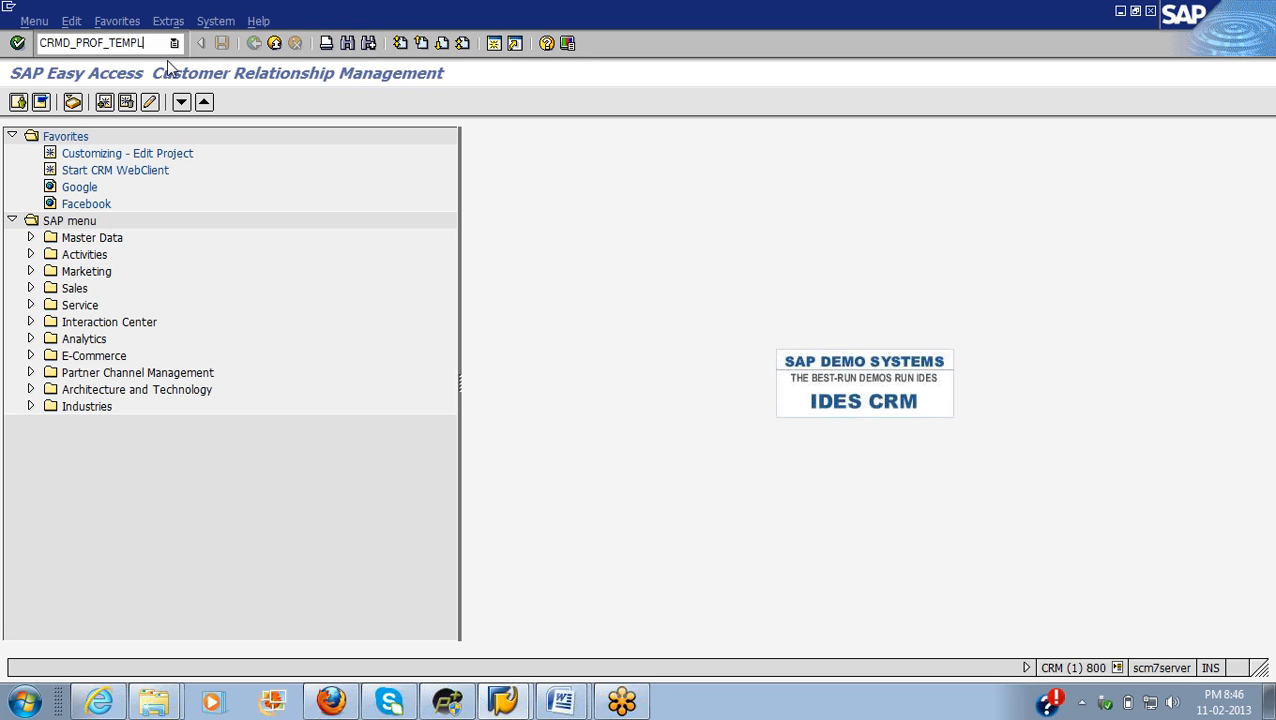
key("Return")
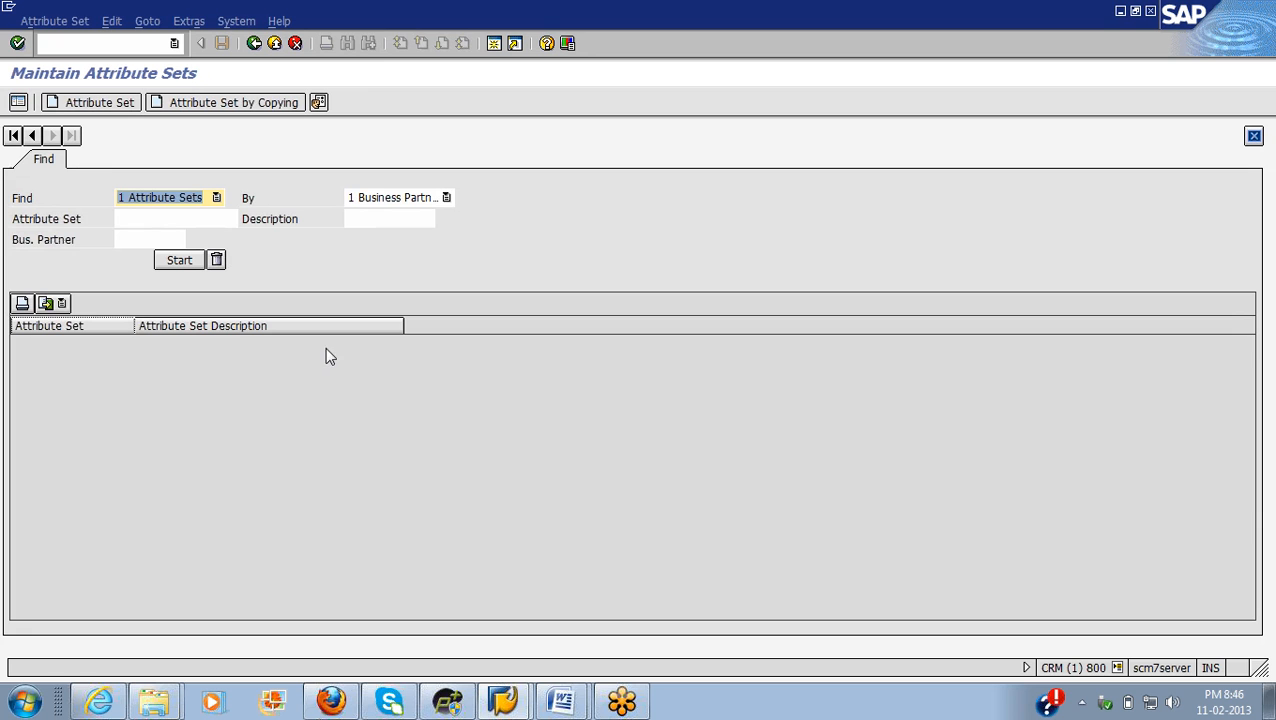
left_click(175, 261)
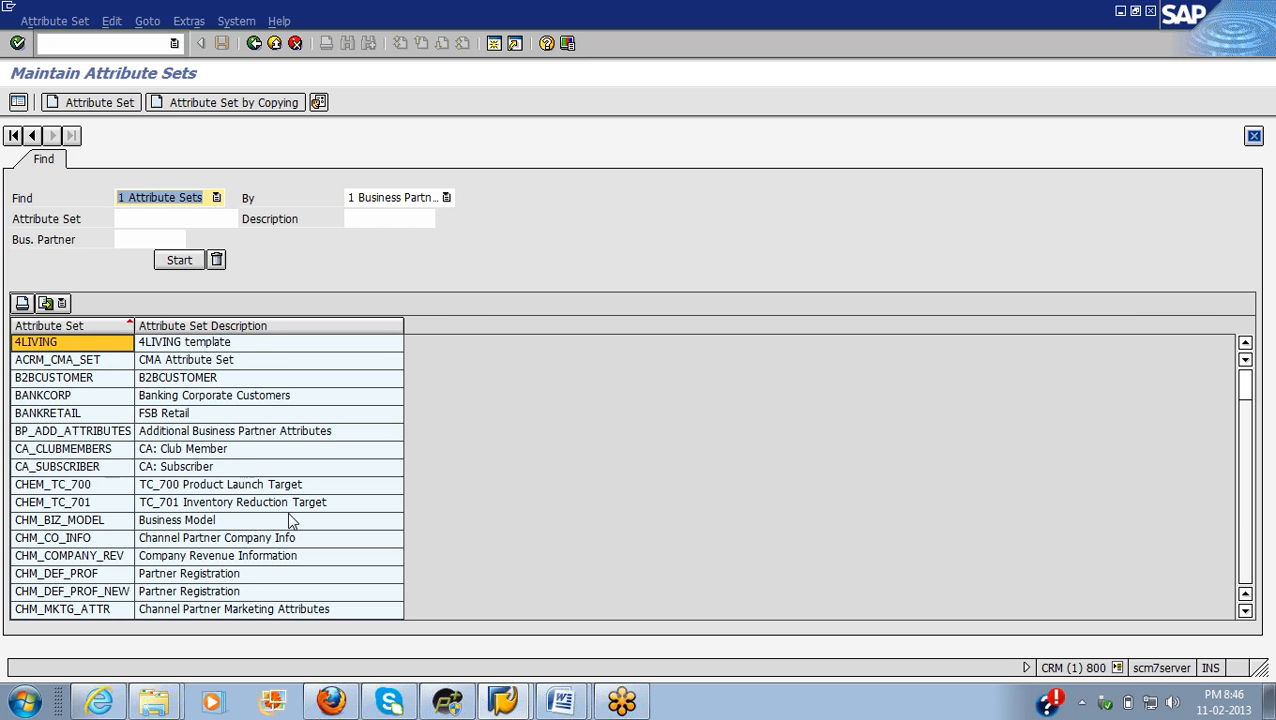
Step: Open the business partner transaction BP in a new session and display the training person's marketing attributes
left_click(95, 44)
type("/obp")
key("Return")
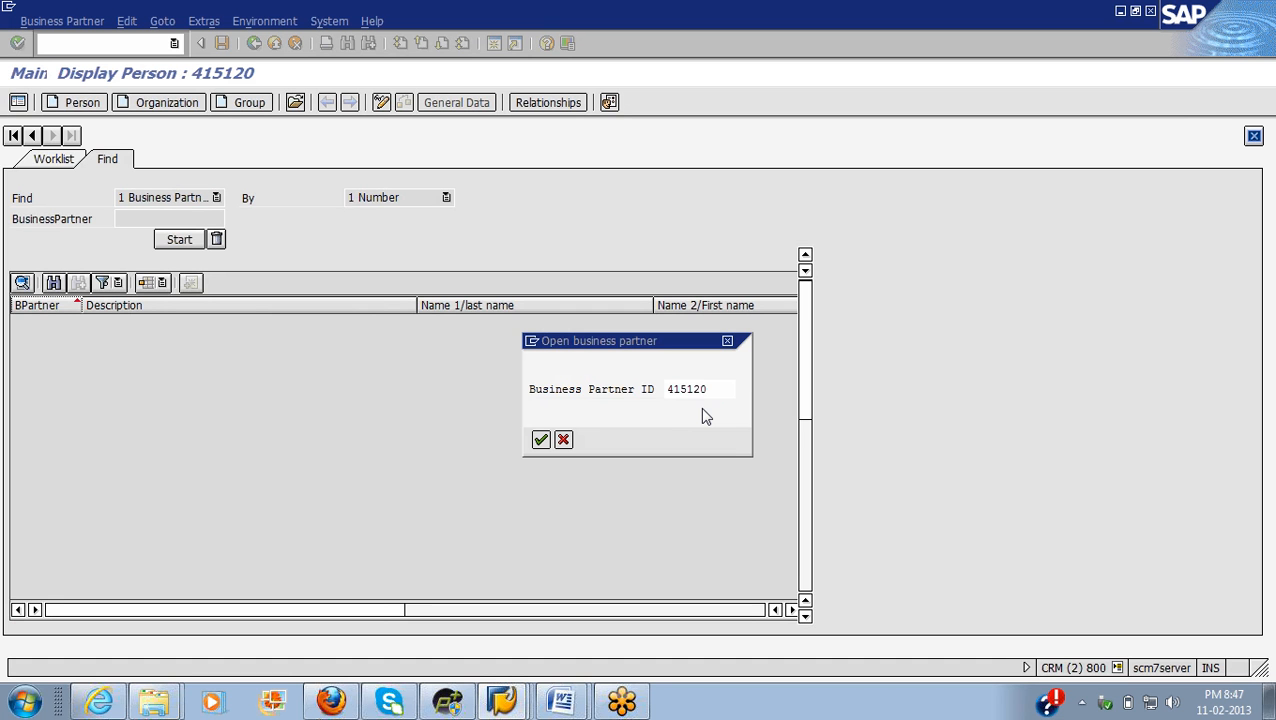
key("Return")
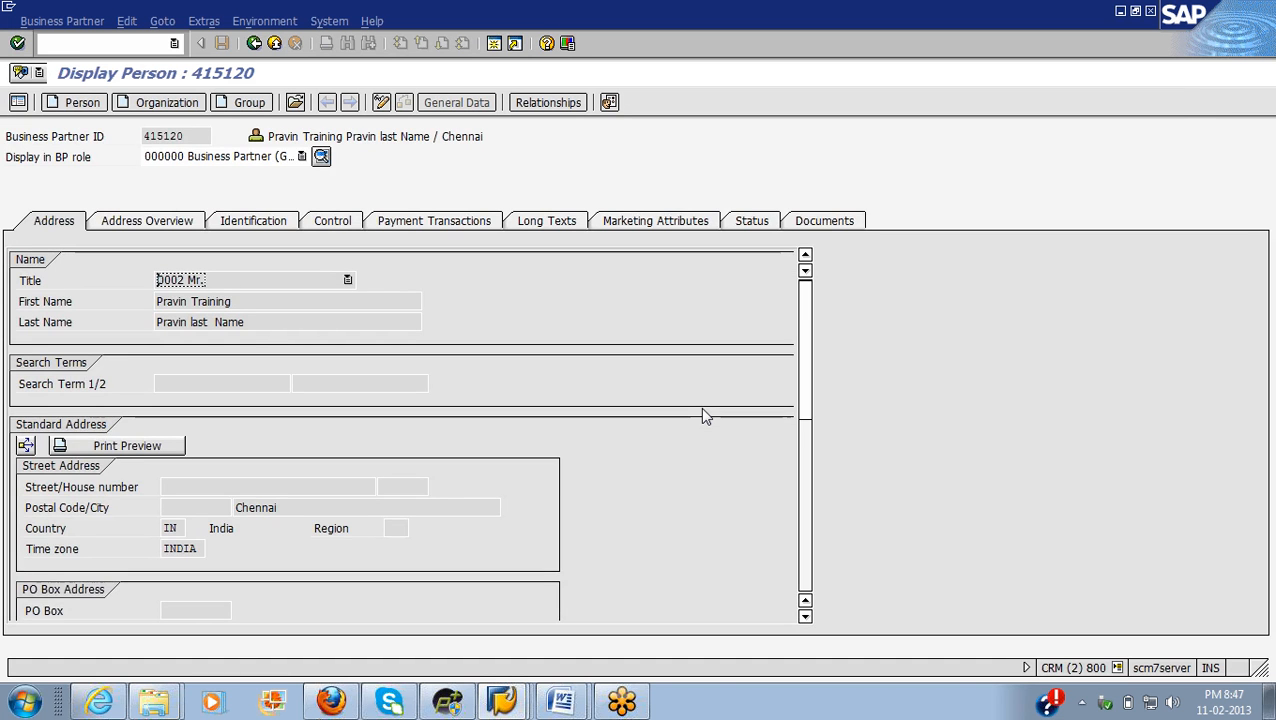
left_click(646, 222)
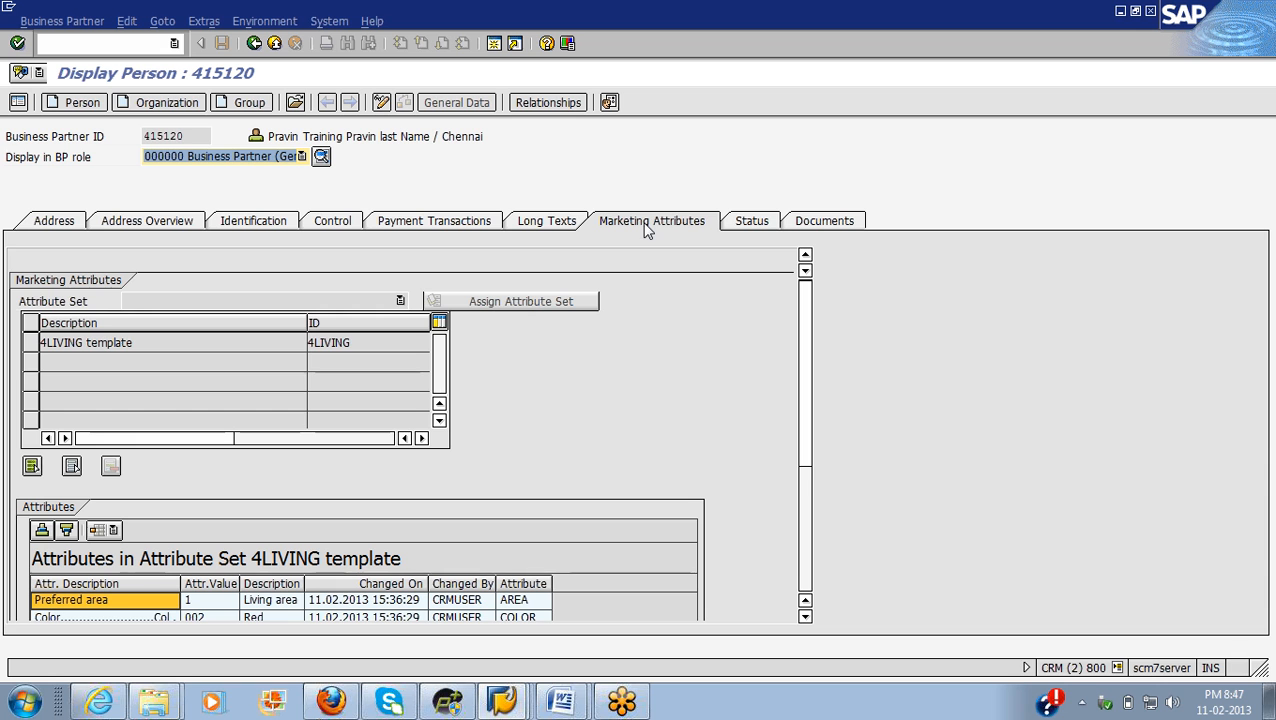
Step: Compare the attribute sets offered for the business partner with those in attribute set maintenance, and return to the maintenance session
left_click(400, 303)
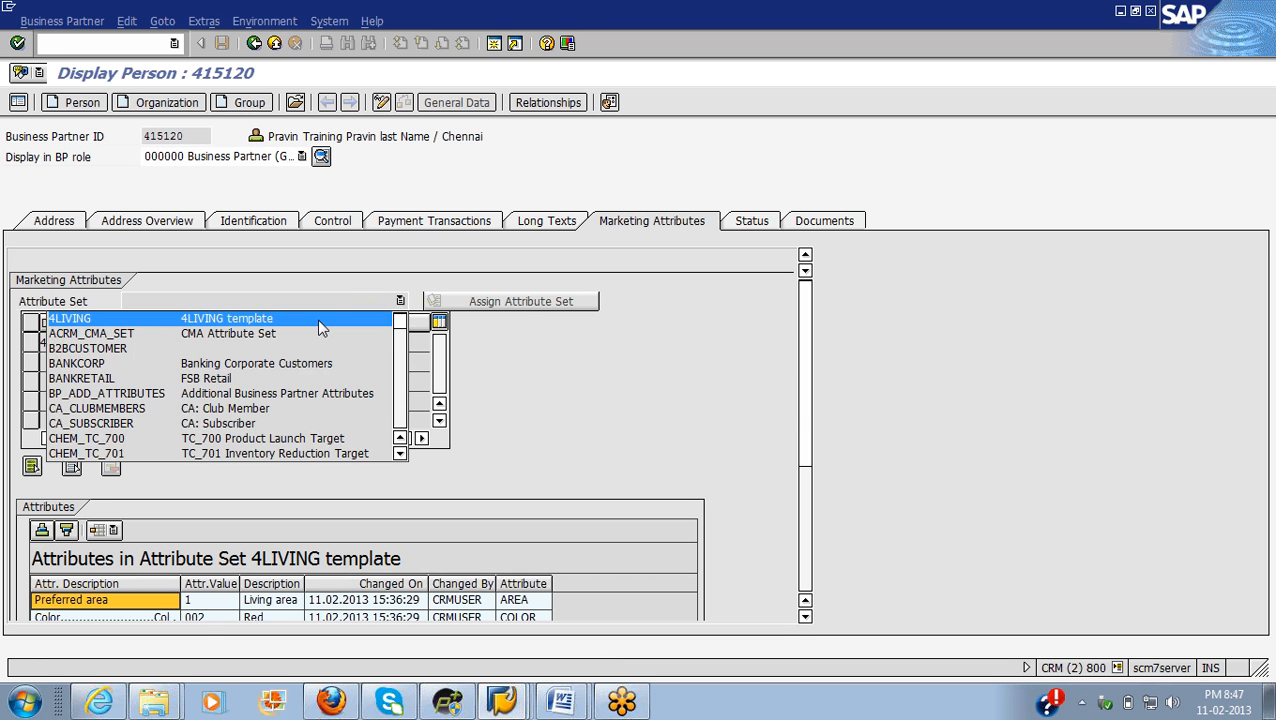
key("alt+Tab")
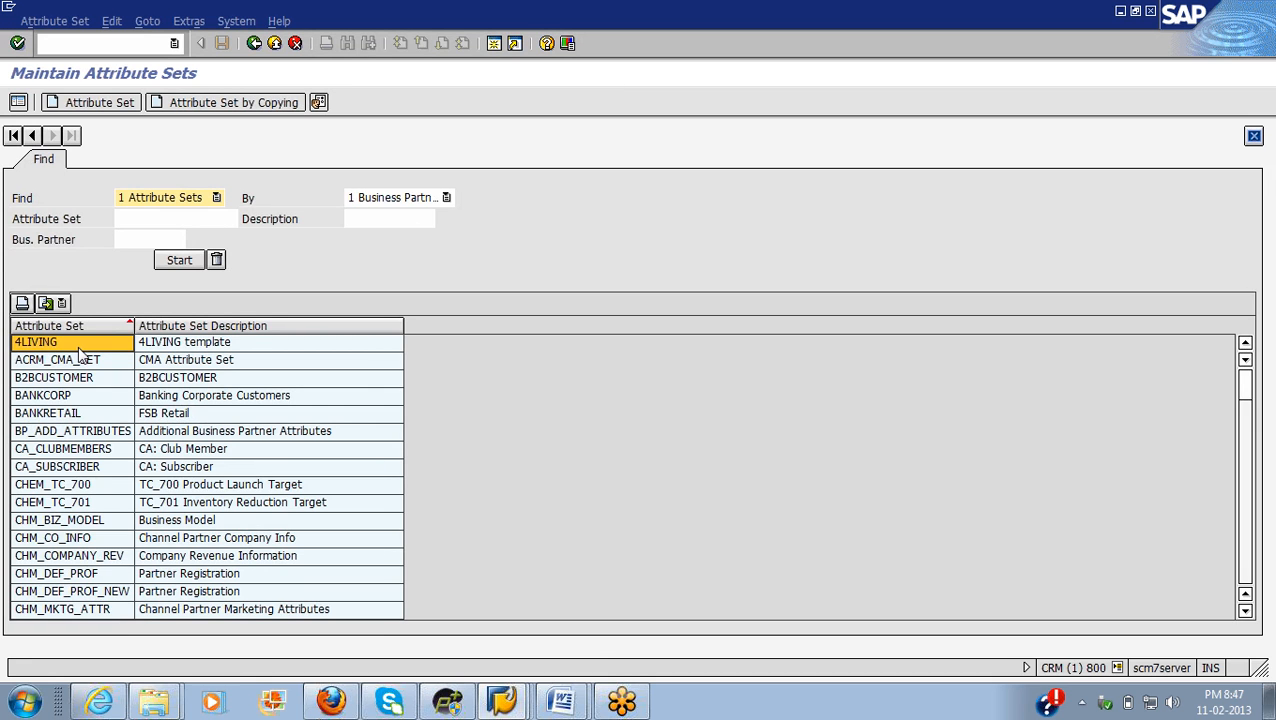
key("alt+Tab")
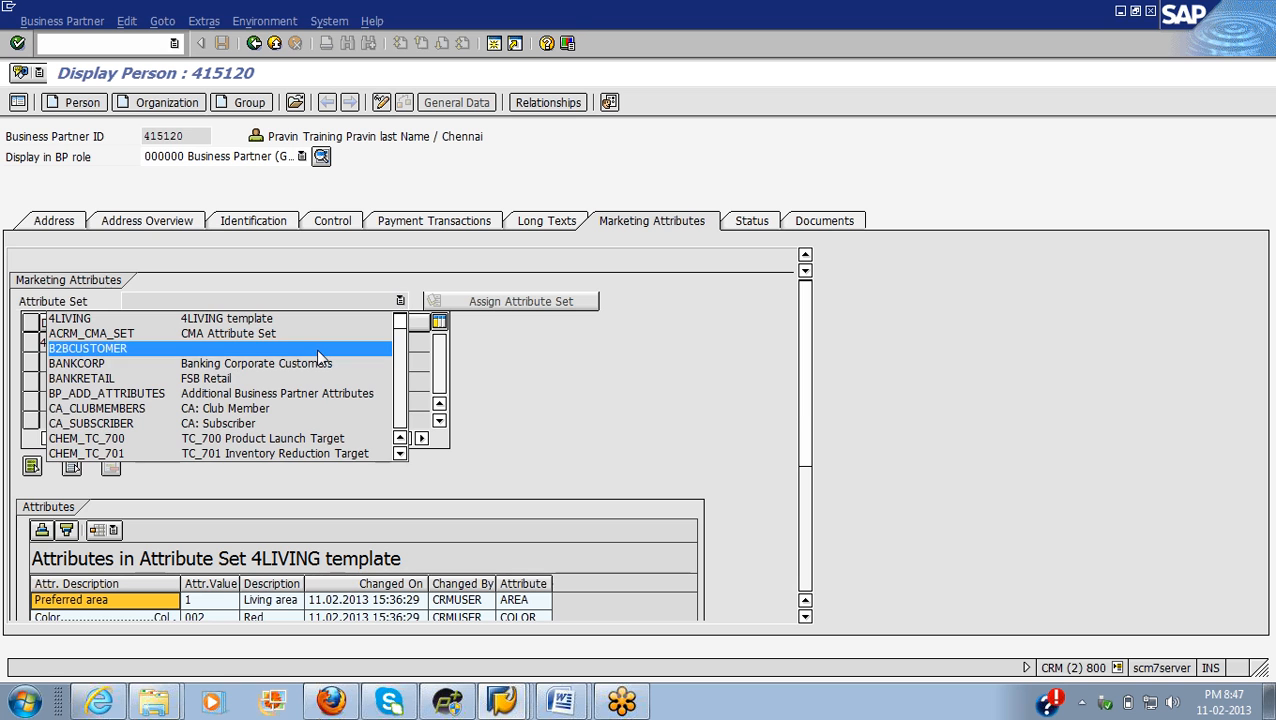
key("alt+Tab")
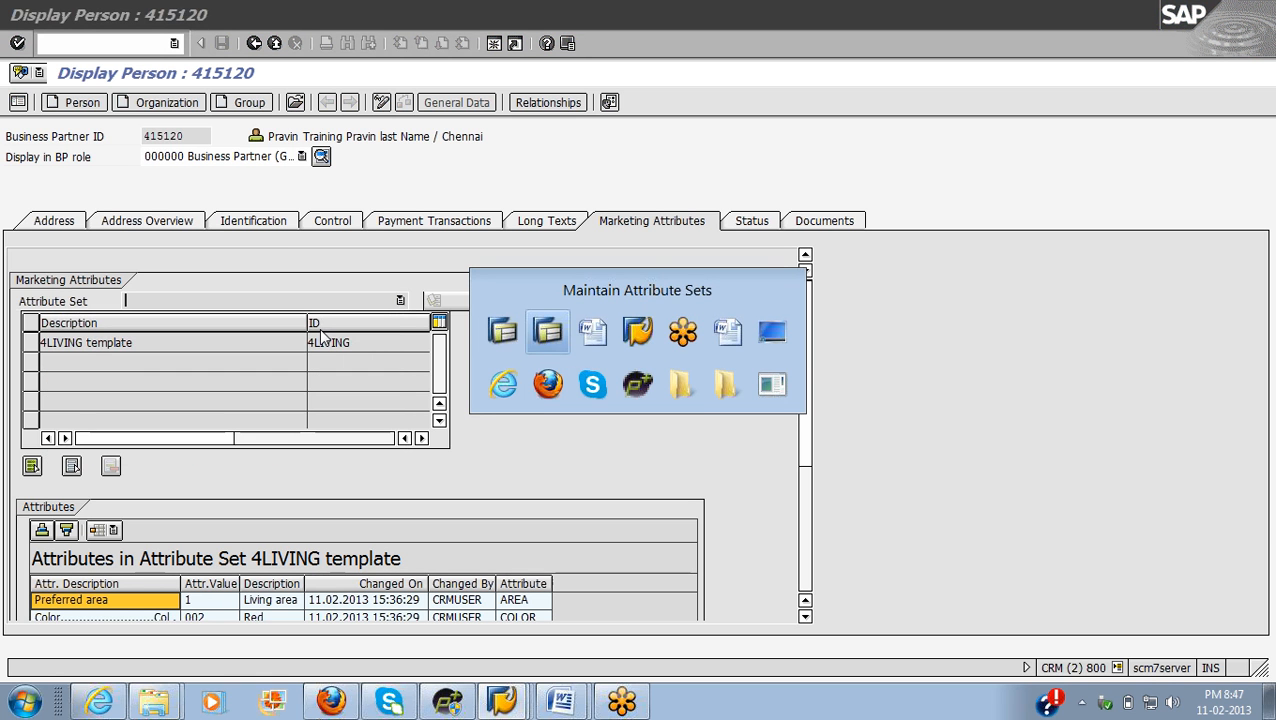
key("alt+Tab")
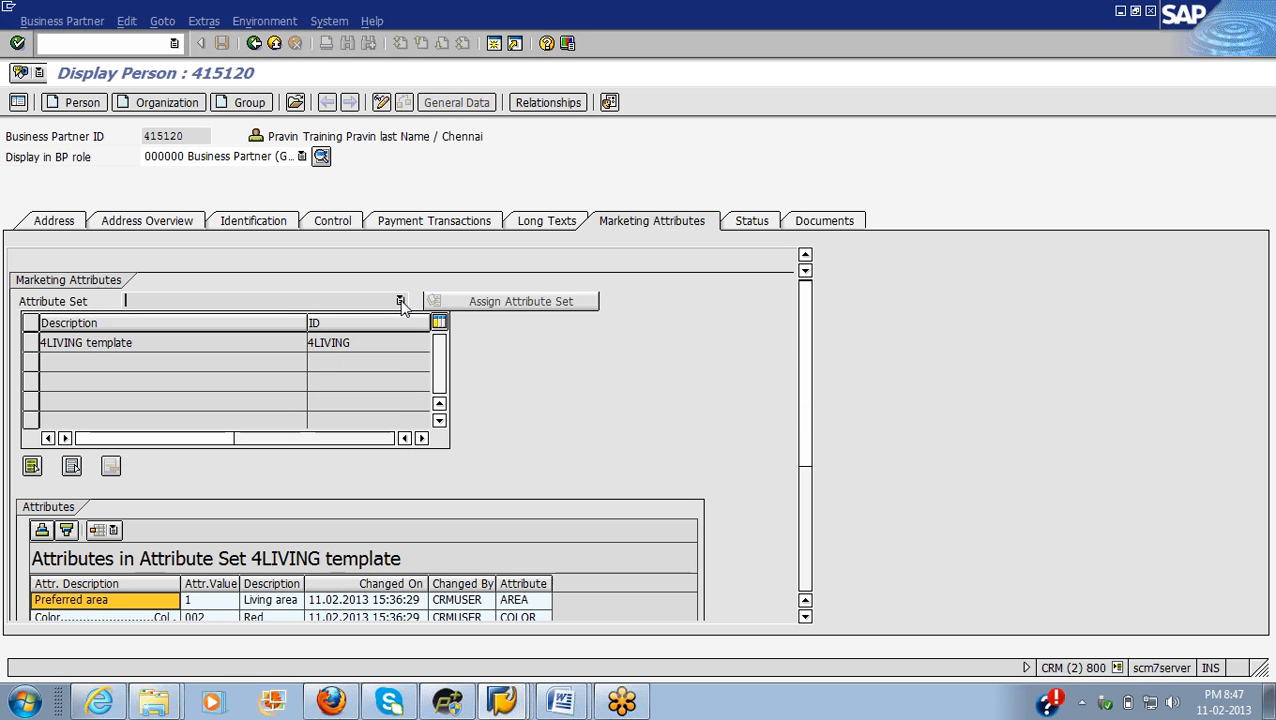
left_click(400, 301)
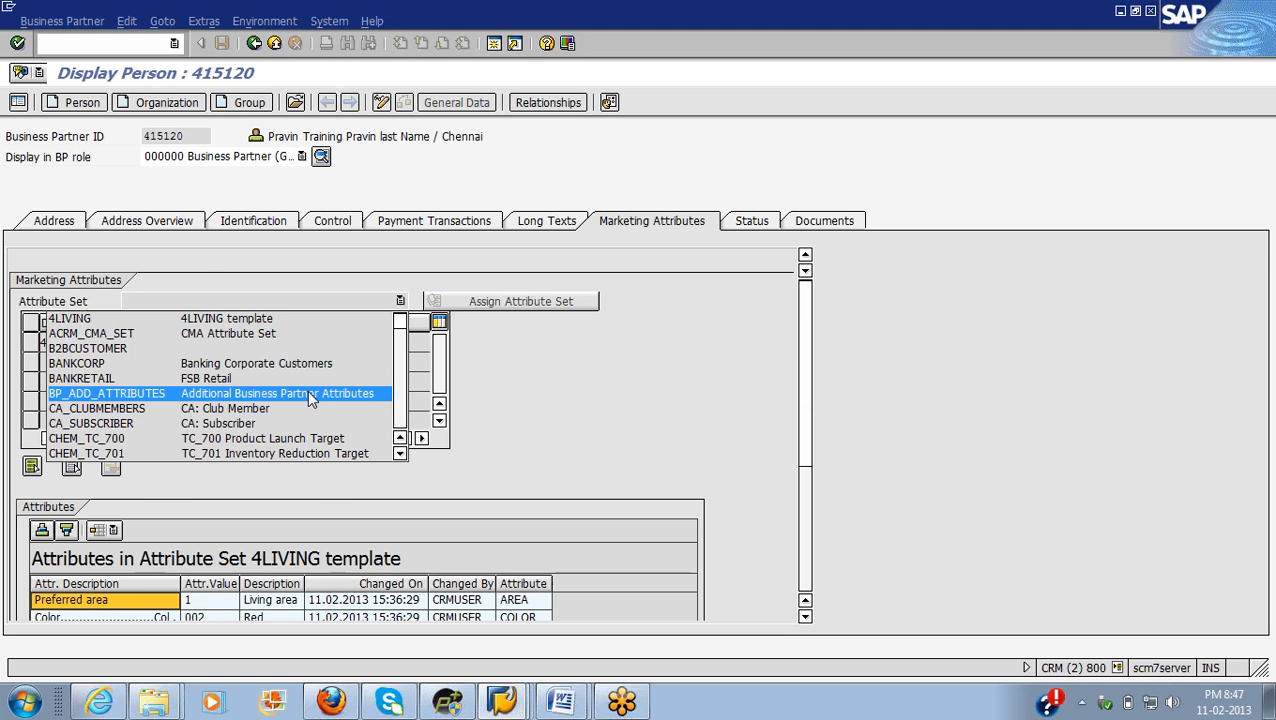
key("alt+Tab")
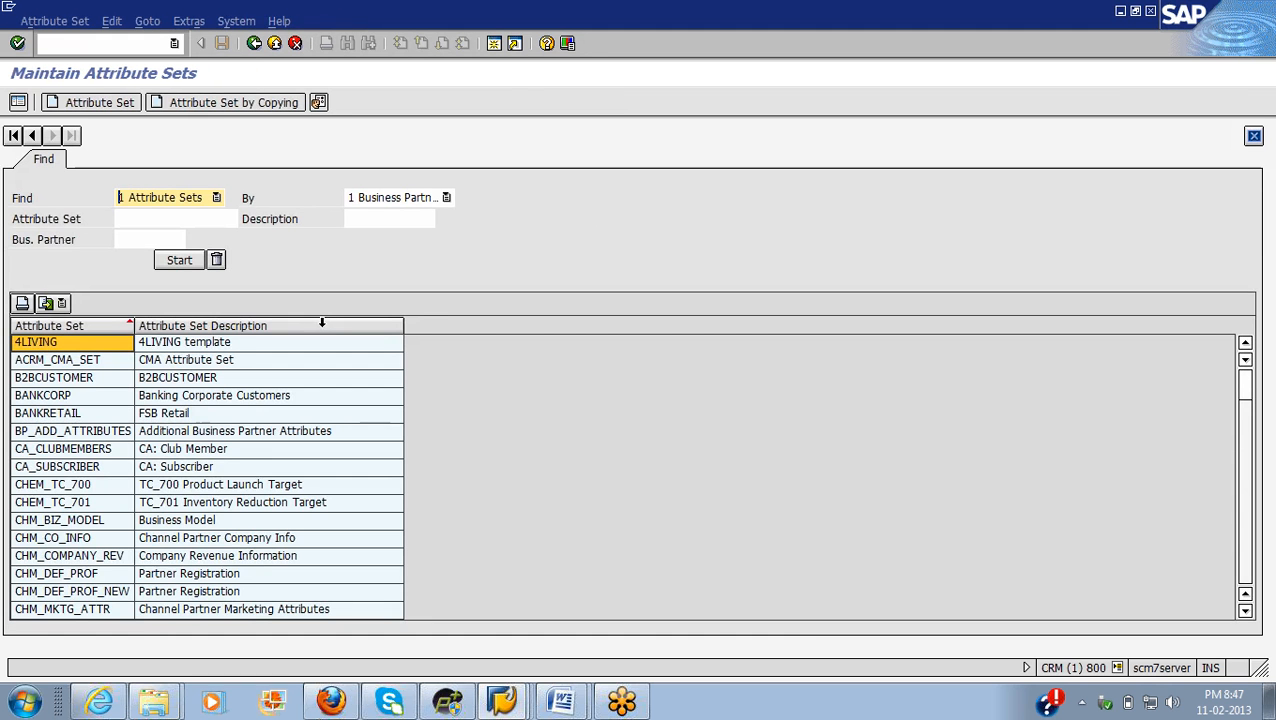
Step: Create a new attribute set named Z_Z_PCUSER with the description PC USER, keeping it valid for persons
left_click(100, 103)
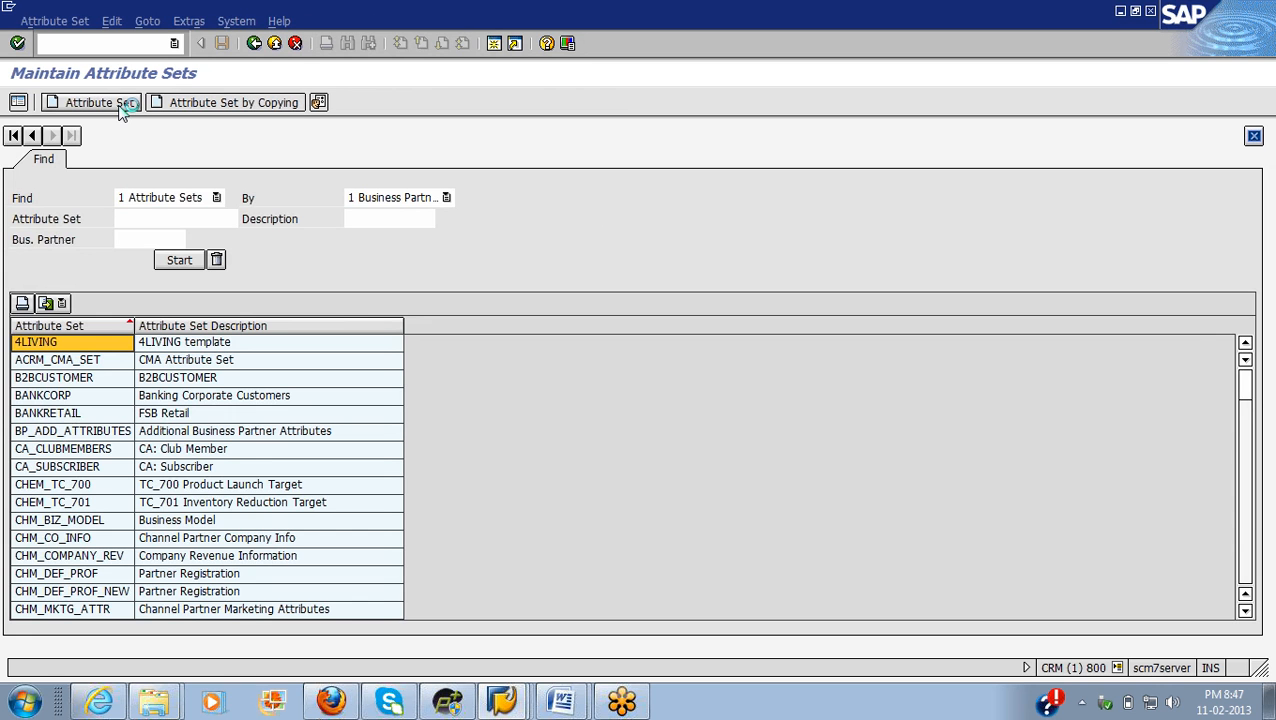
type("Z_")
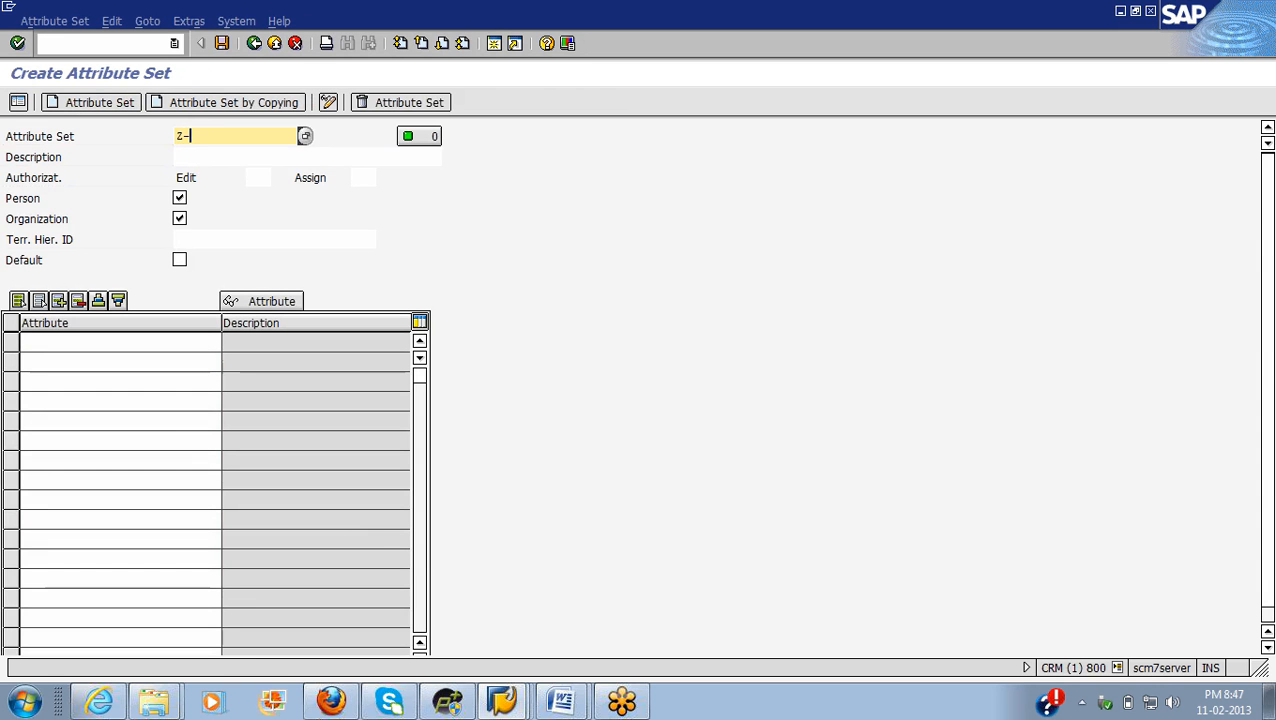
type("Z_")
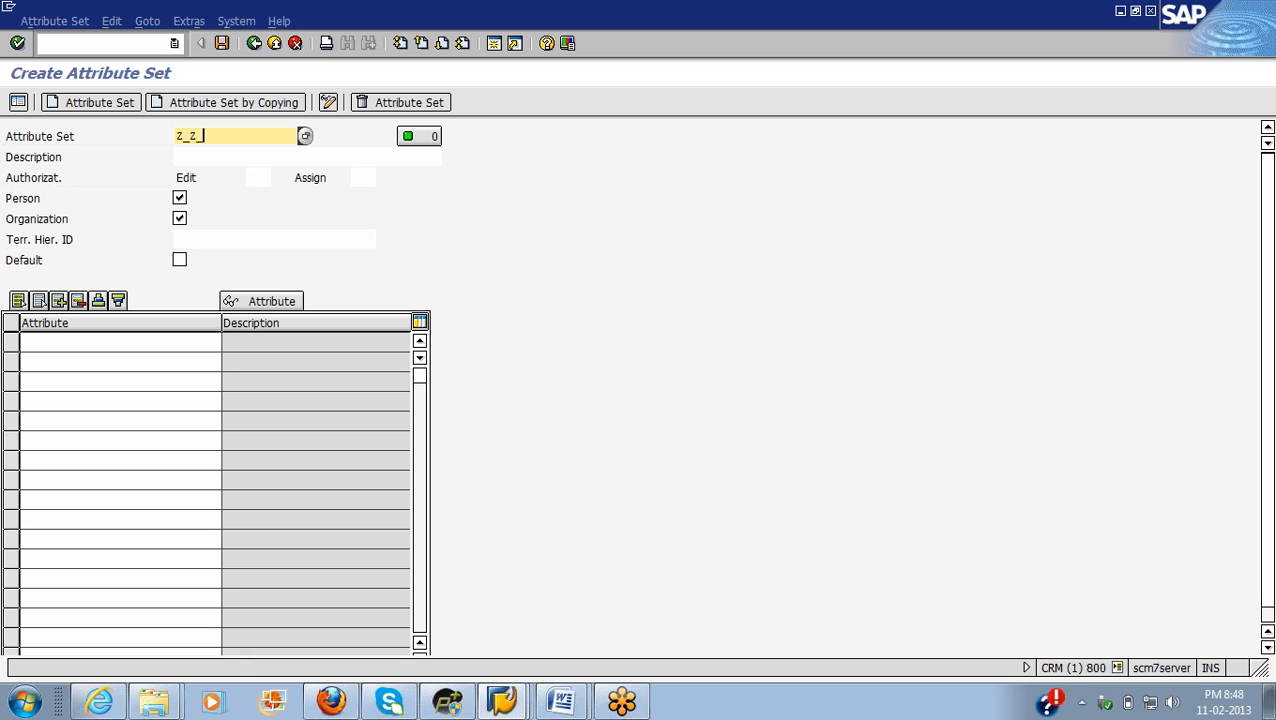
type("P")
type("CT")
type("SER")
left_click(178, 157)
type("PC USER")
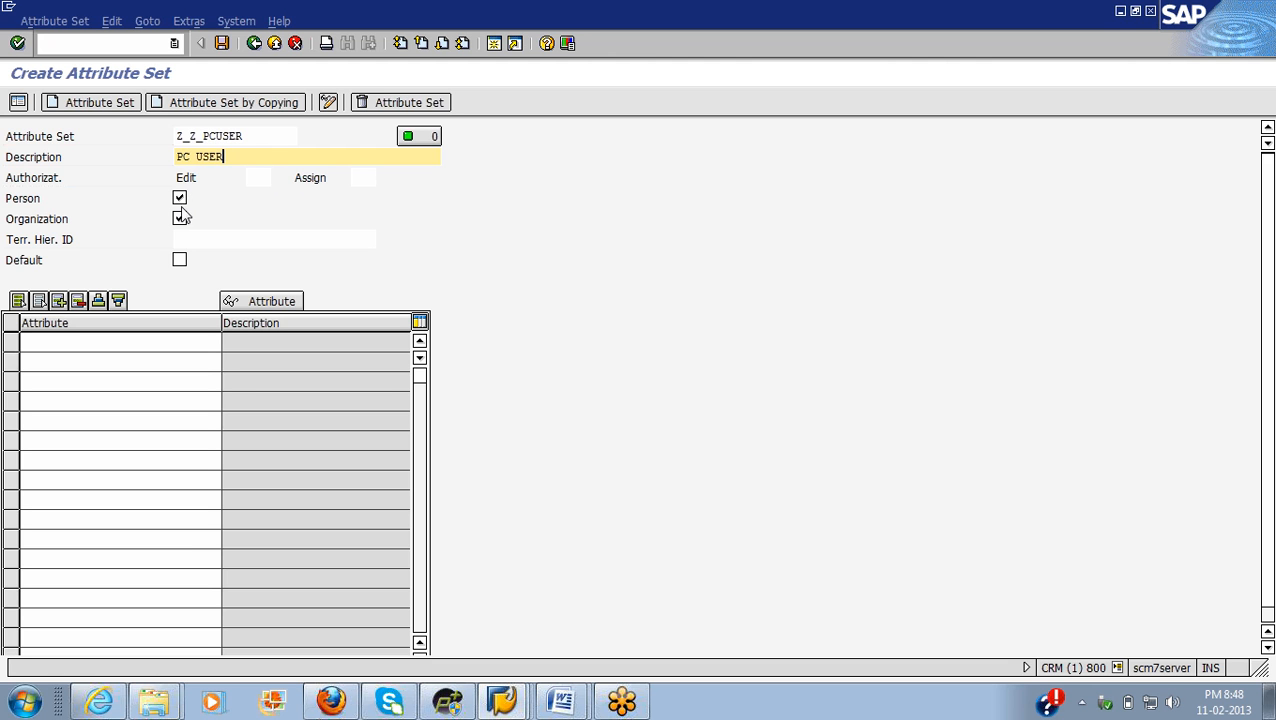
left_click(180, 200)
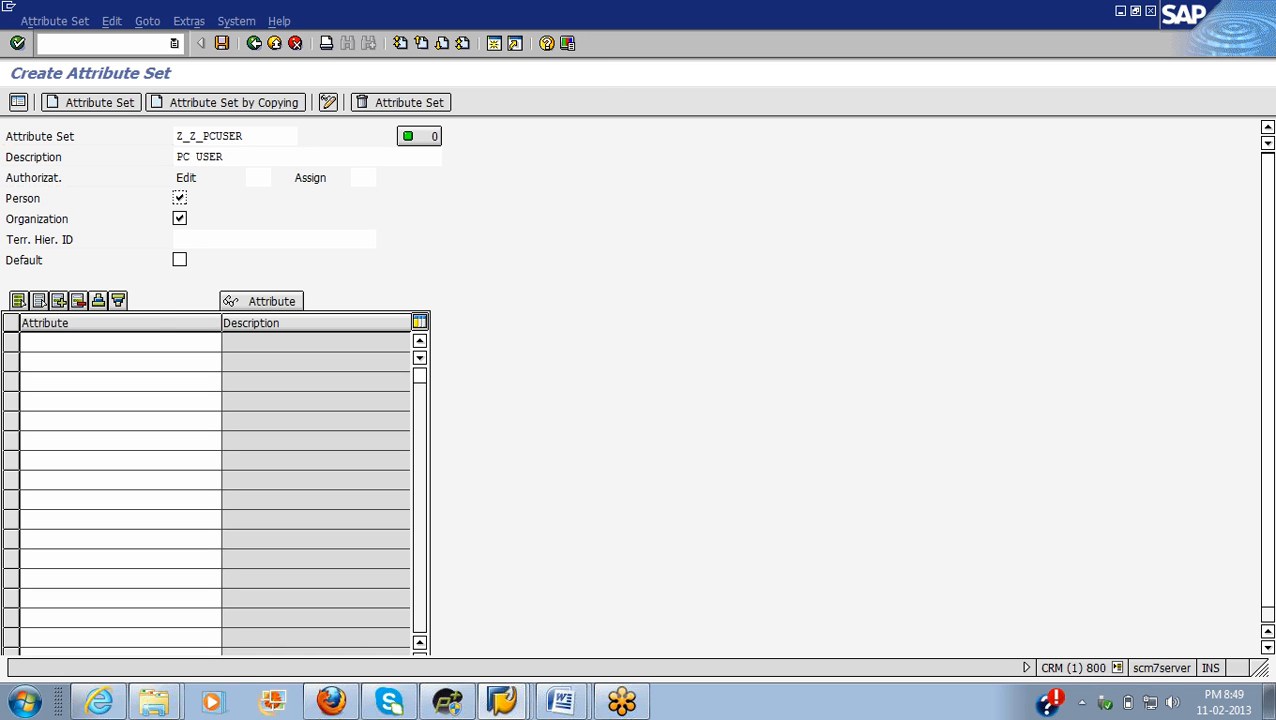
Step: List all attributes available for the first row of attribute set Z_Z_PCUSER, clearing the maximum number of hits
left_click(120, 342)
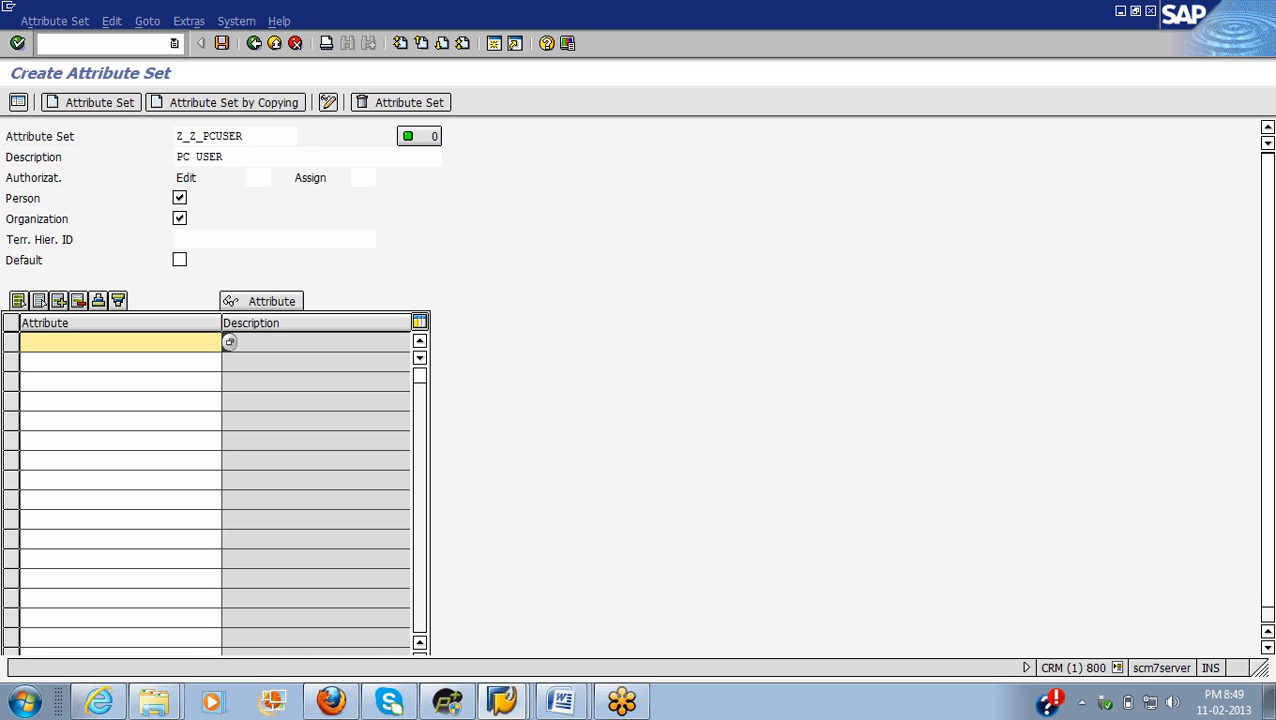
left_click_drag(243, 135, 176, 135)
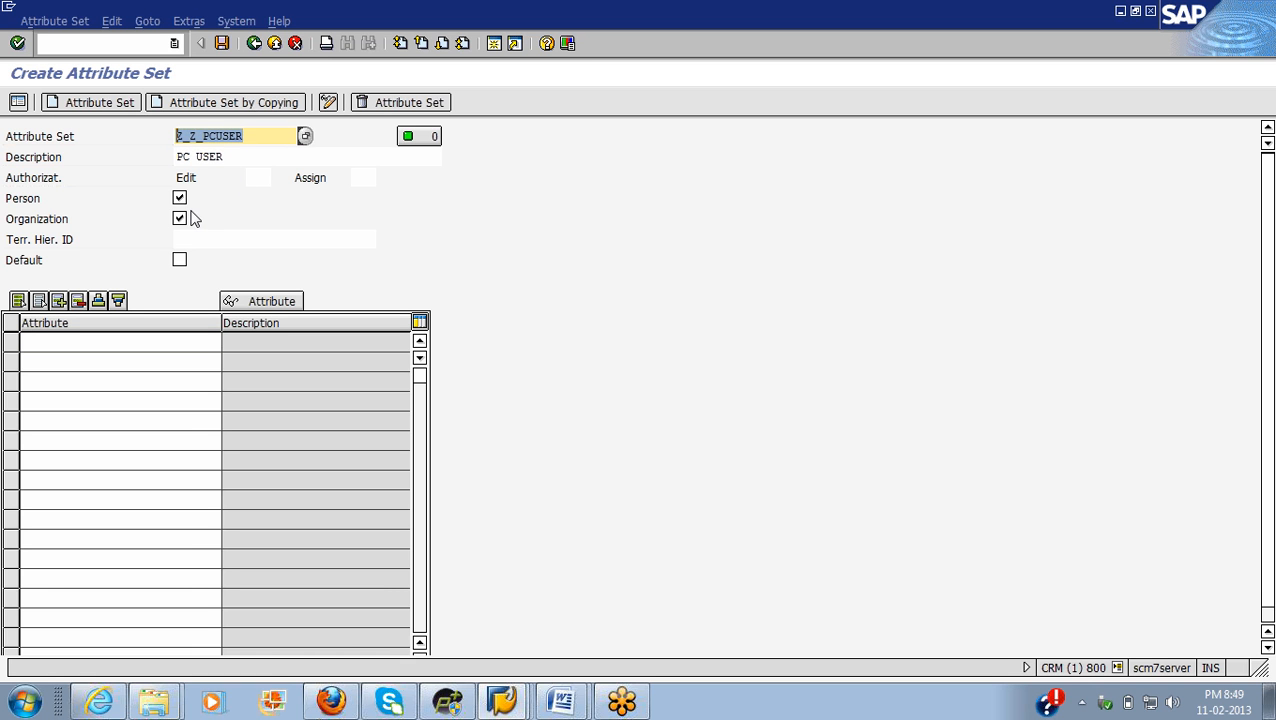
left_click(162, 342)
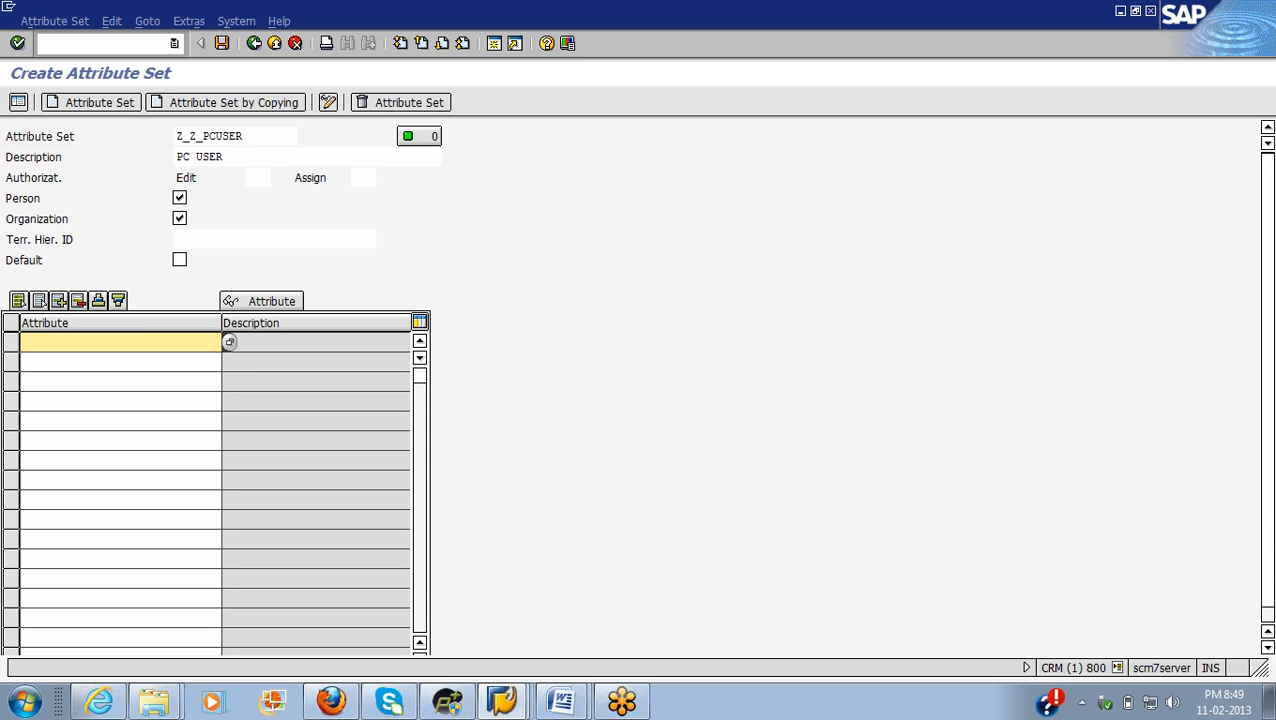
left_click(231, 344)
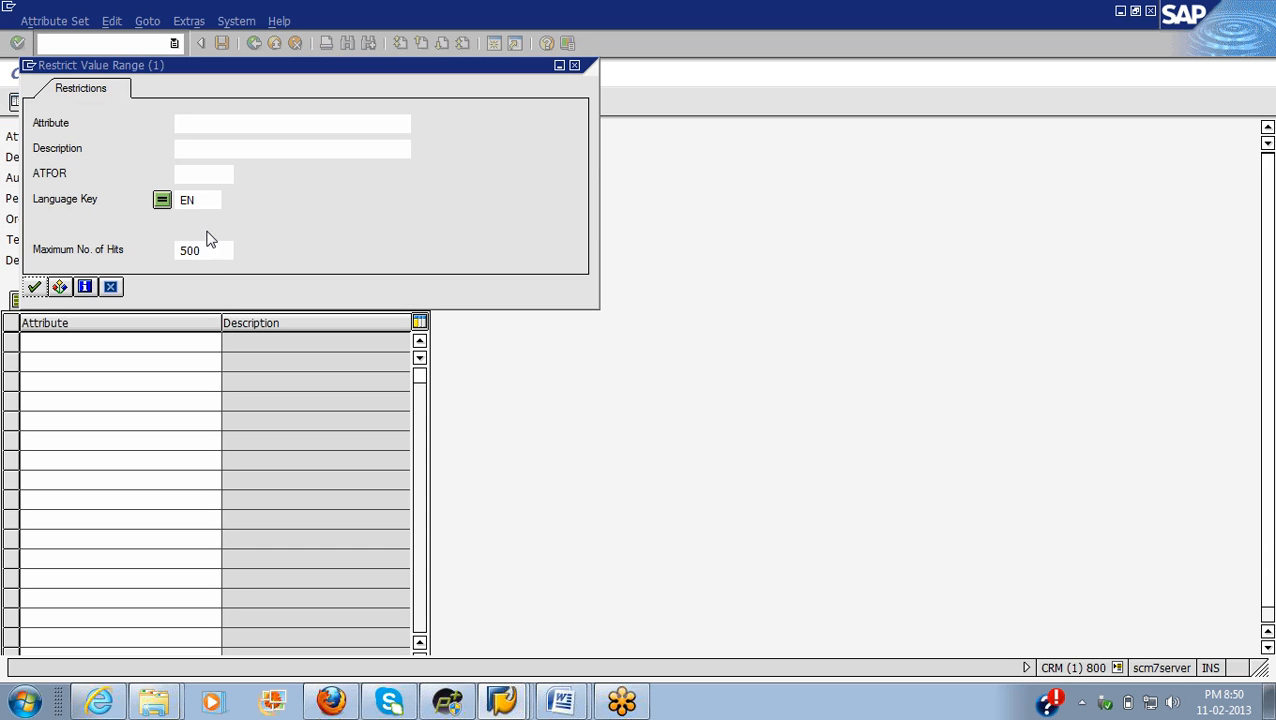
key("Return")
left_click(202, 251)
key("BackSpace")
key("BackSpace")
key("BackSpace")
left_click(34, 287)
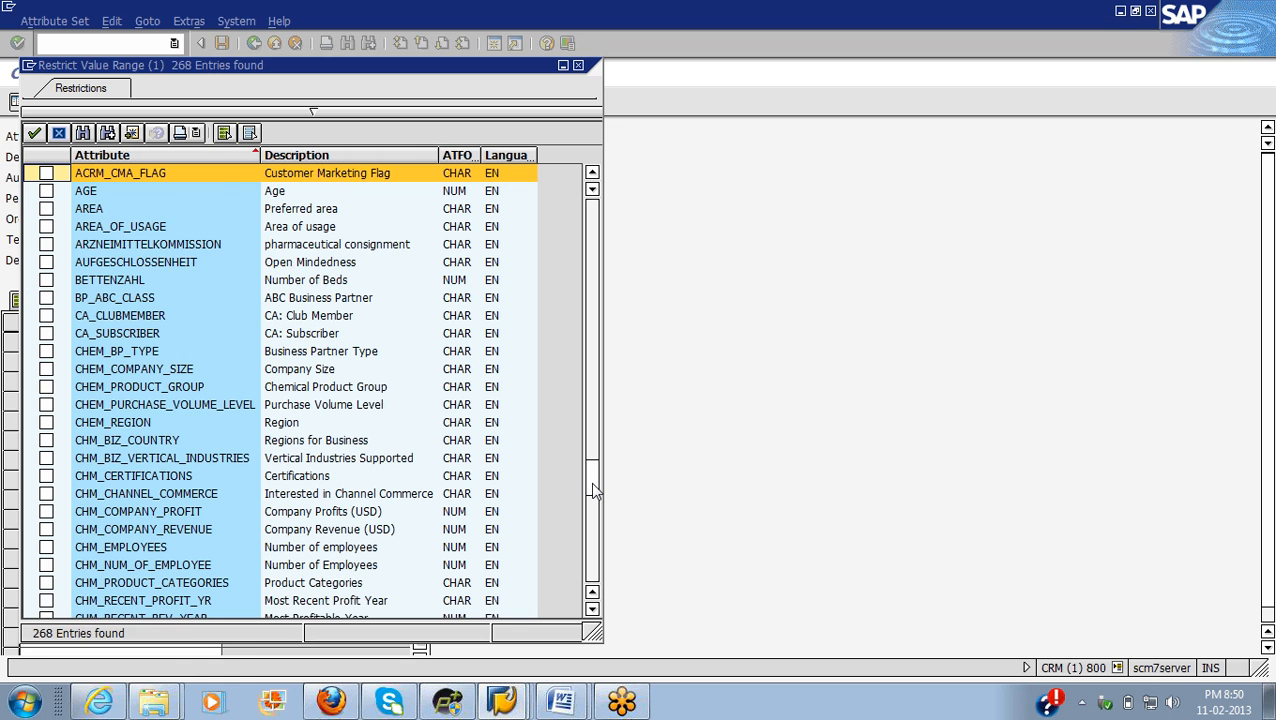
Step: Add the attributes Z_Z_APPLICATIONAREA, Z_Z_LEVELOFEXPERTISE, Z_Z_NEWSLETTER and Z_Z_PREFERREDCHANNEL to the attribute set
left_click_drag(593, 489, 597, 577)
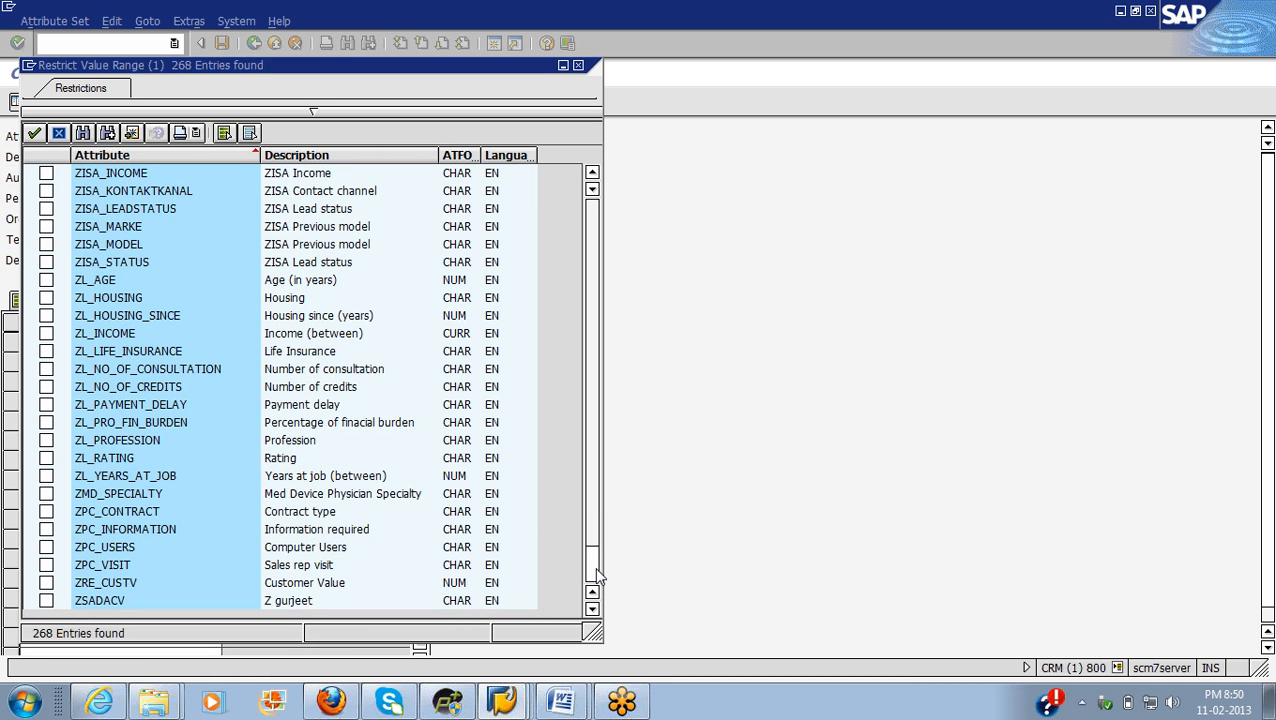
left_click_drag(597, 577, 593, 537)
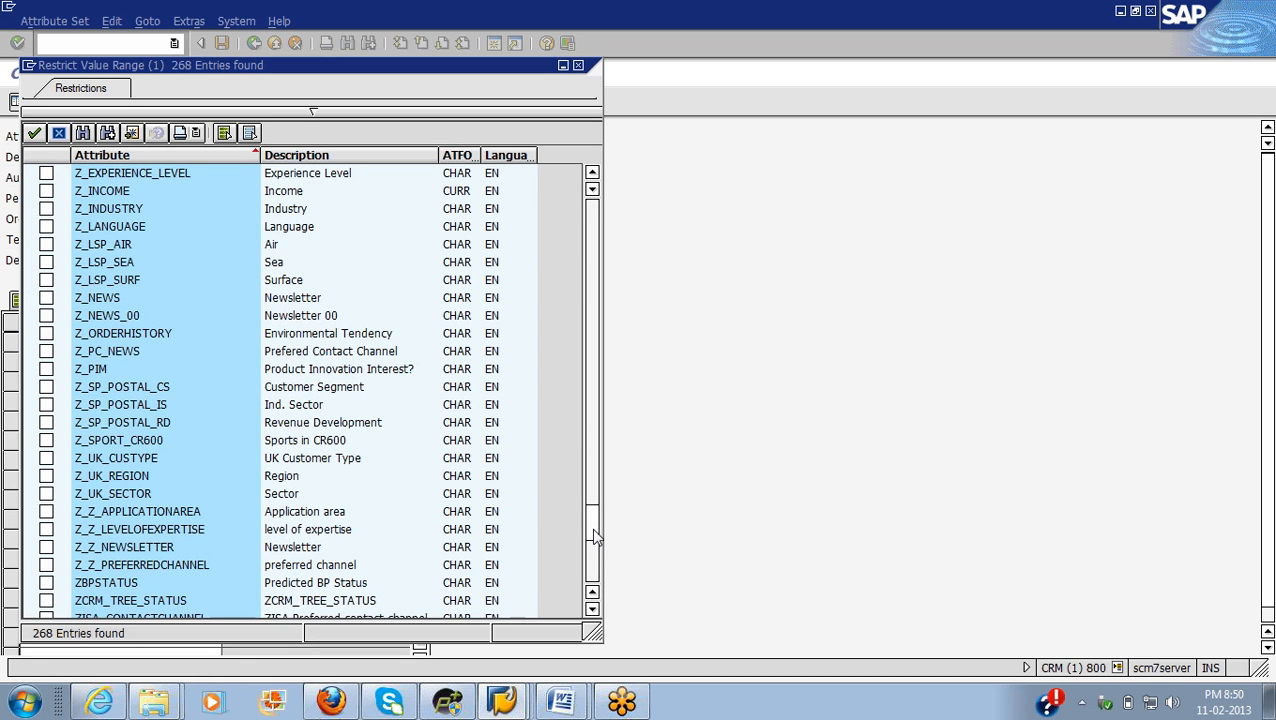
left_click(592, 593)
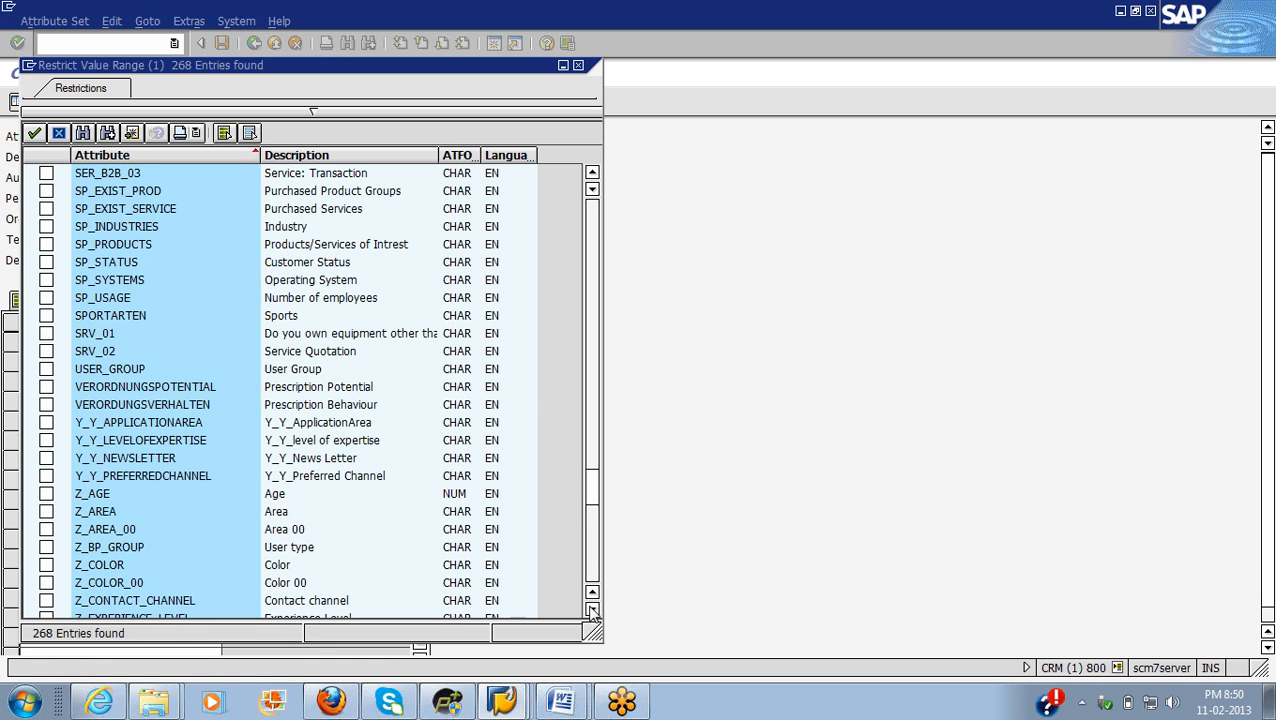
left_click(592, 610)
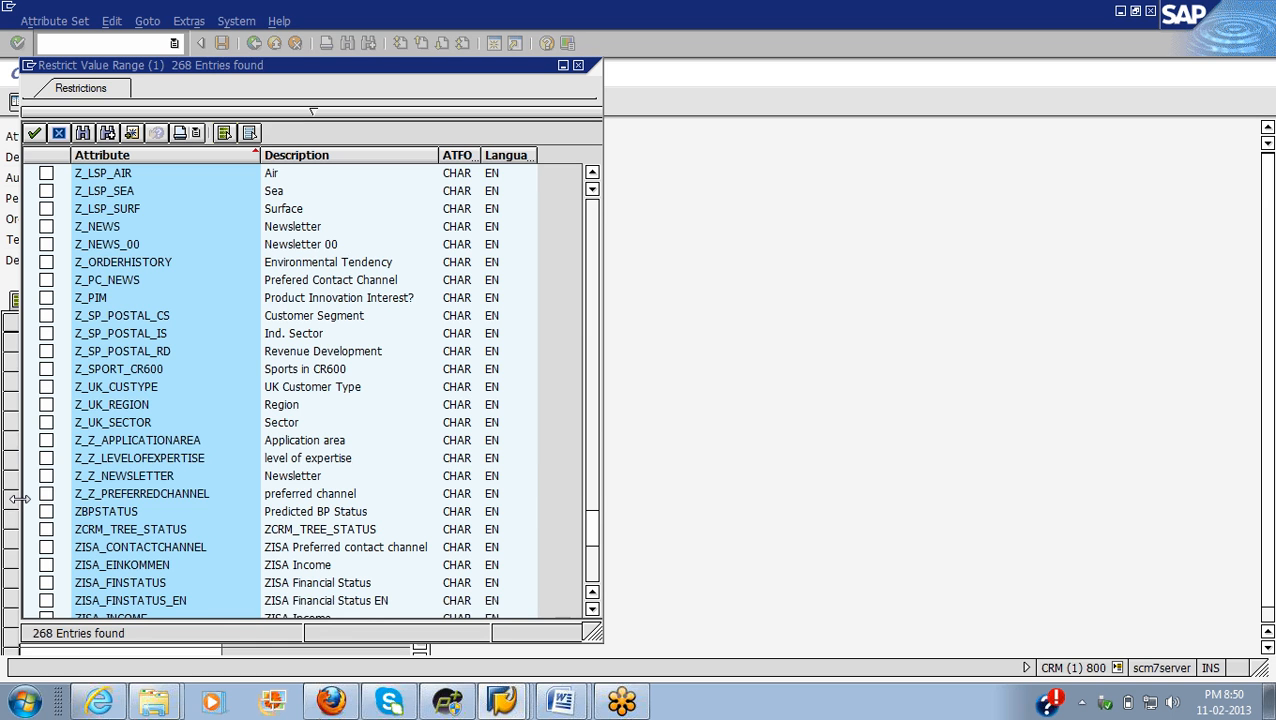
left_click(46, 440)
left_click(46, 458)
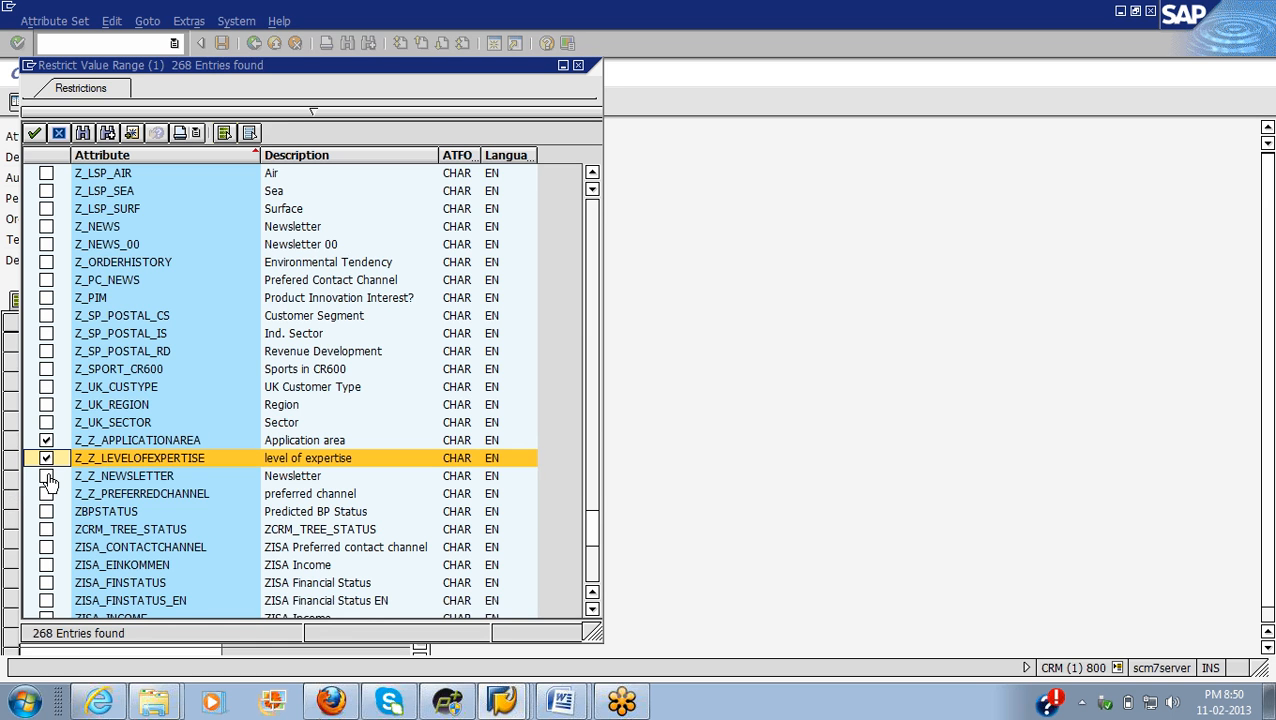
left_click(46, 476)
left_click(48, 494)
left_click(46, 494)
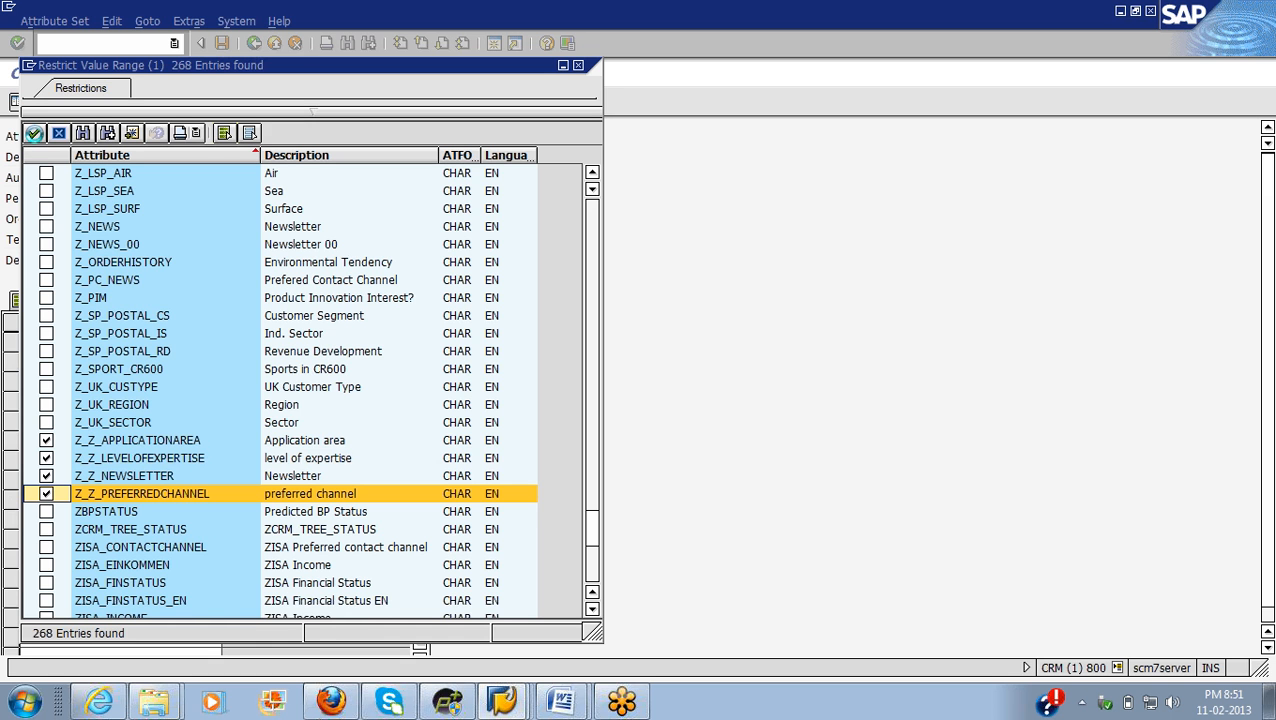
left_click(34, 133)
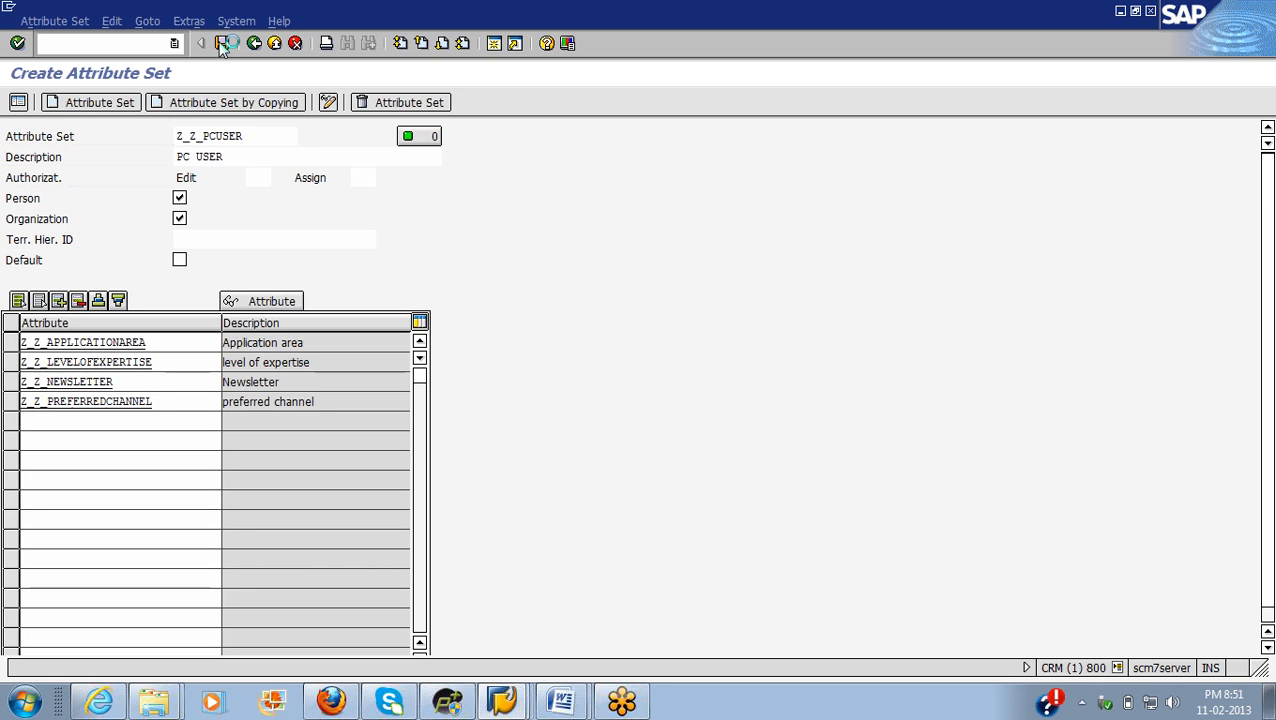
Step: Save attribute set Z_Z_PCUSER and leave attribute set maintenance for the SAP Easy Access screen
left_click(222, 44)
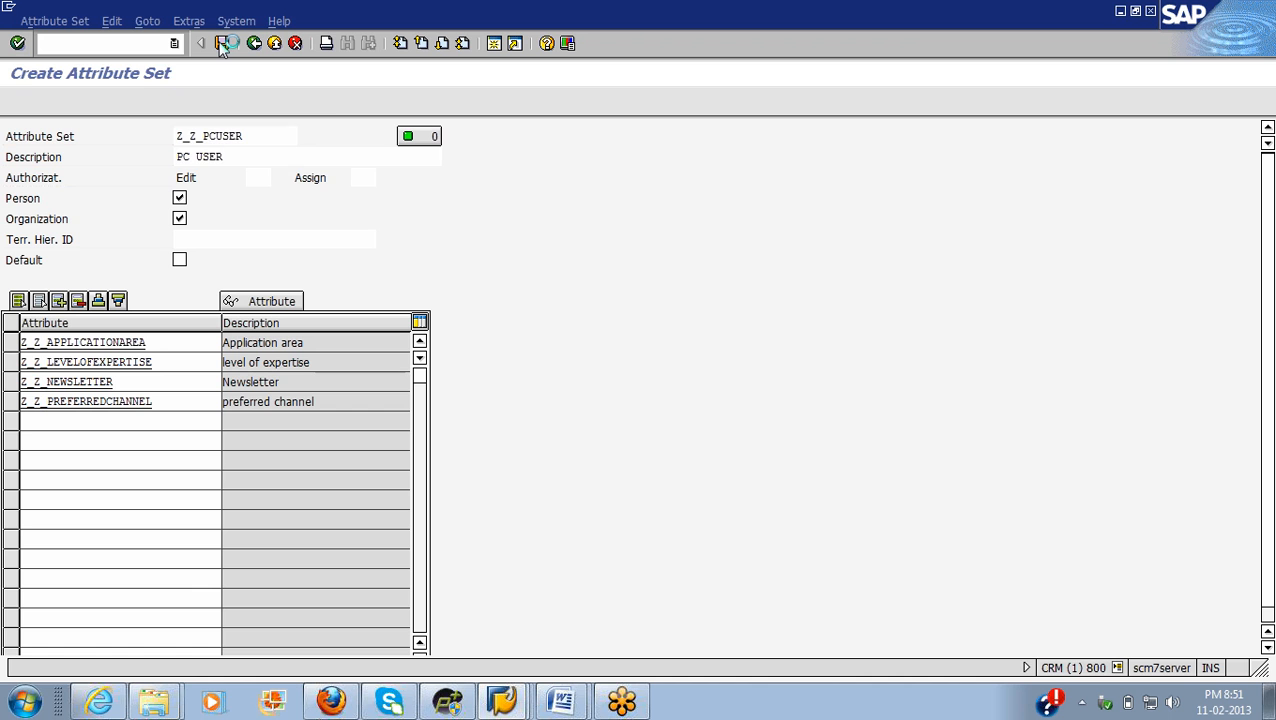
left_click(222, 44)
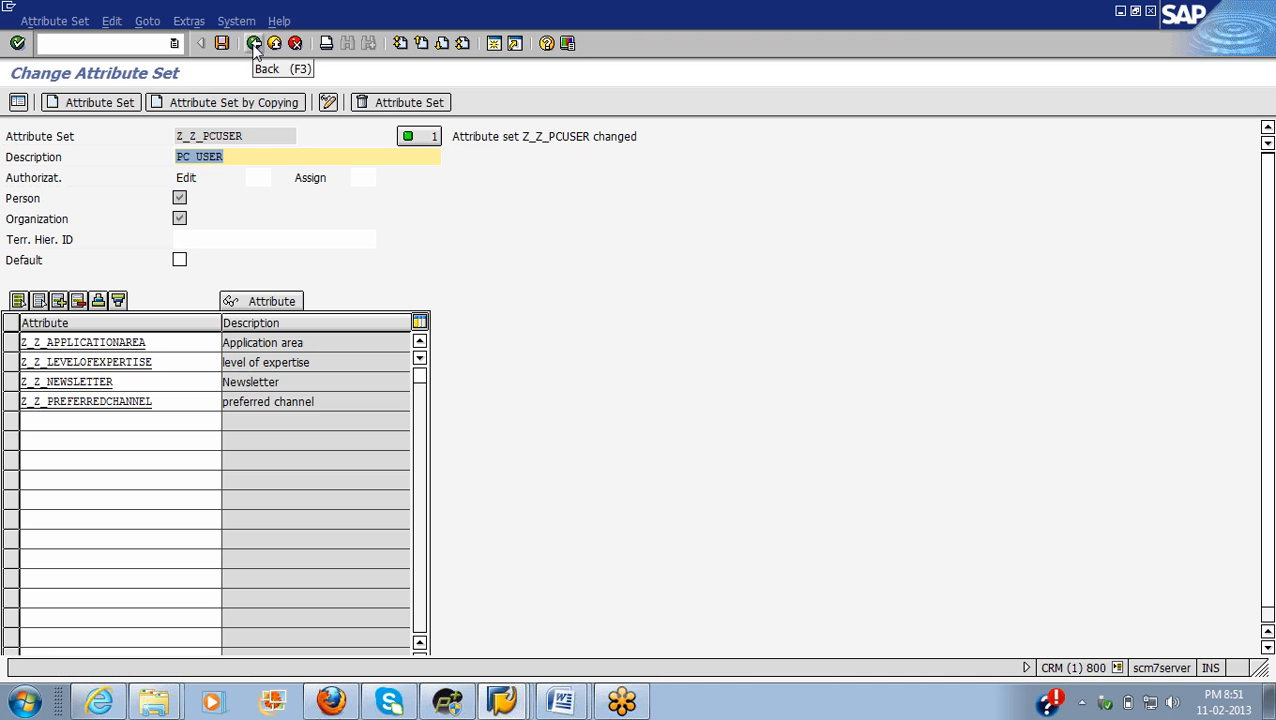
left_click(255, 47)
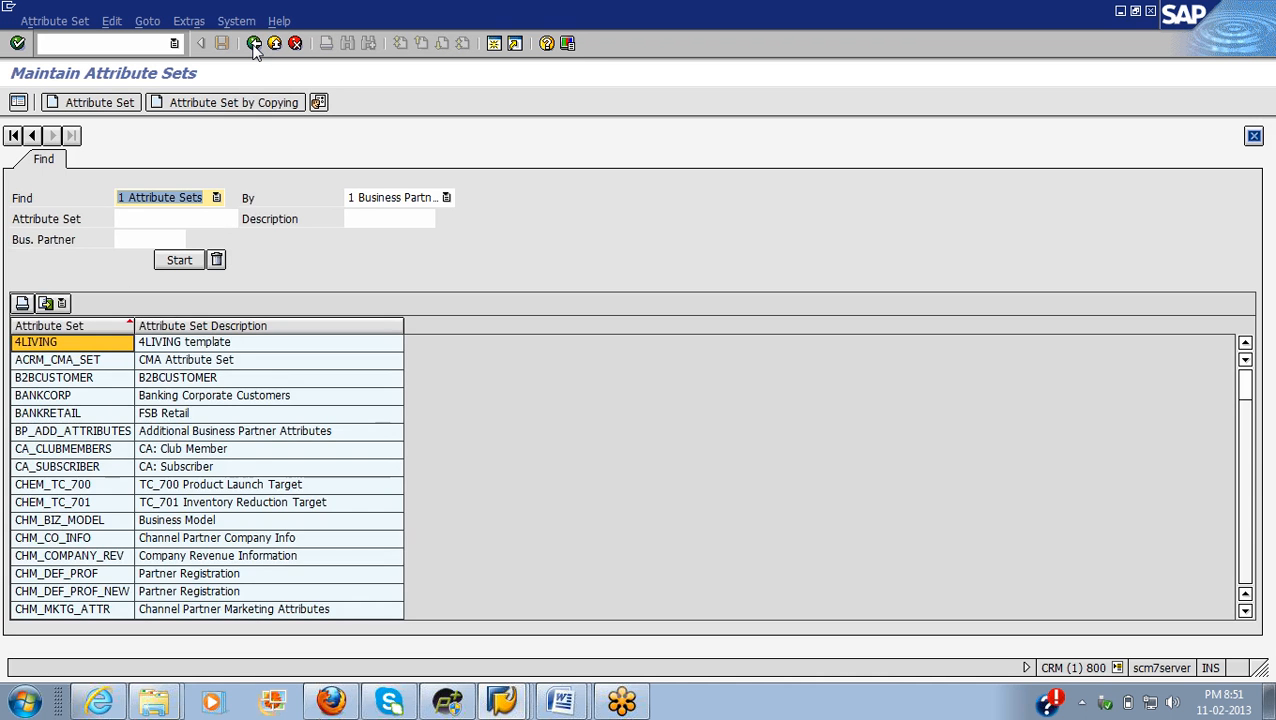
left_click(253, 46)
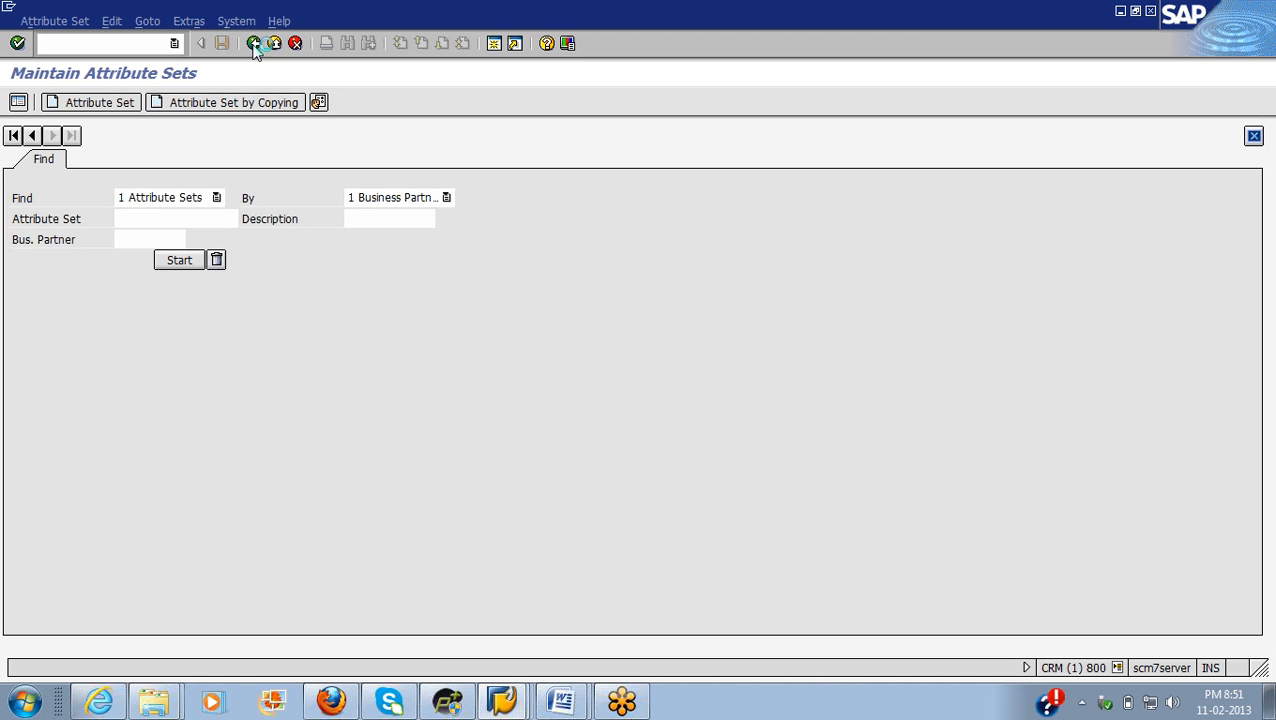
left_click(253, 46)
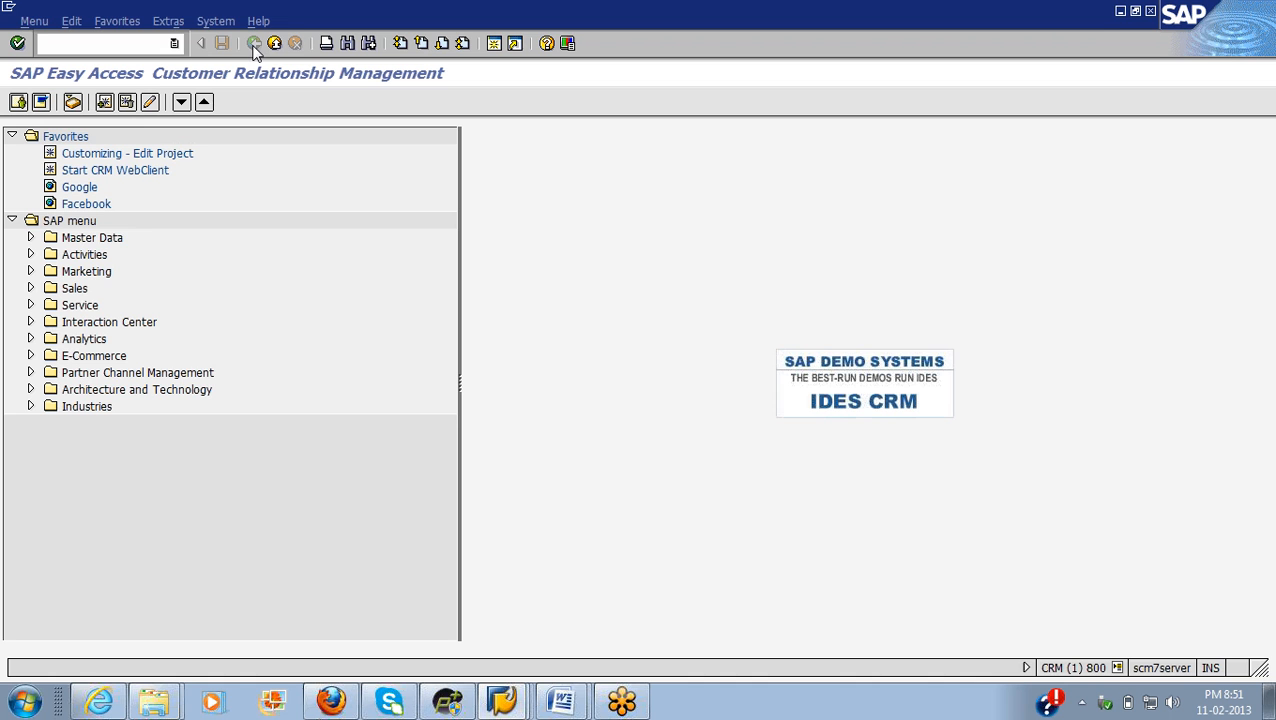
Step: Open the training person in the business partner transaction BP and switch the record to change mode
type("bp")
key("Return")
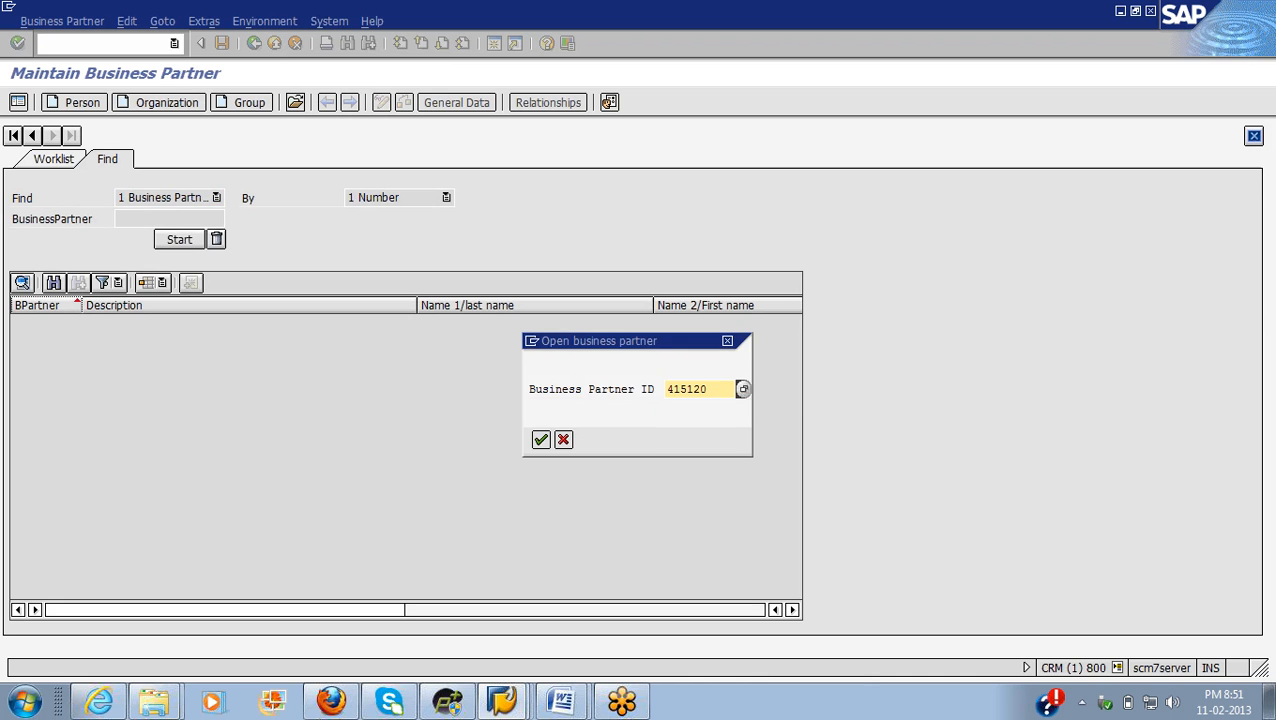
key("Return")
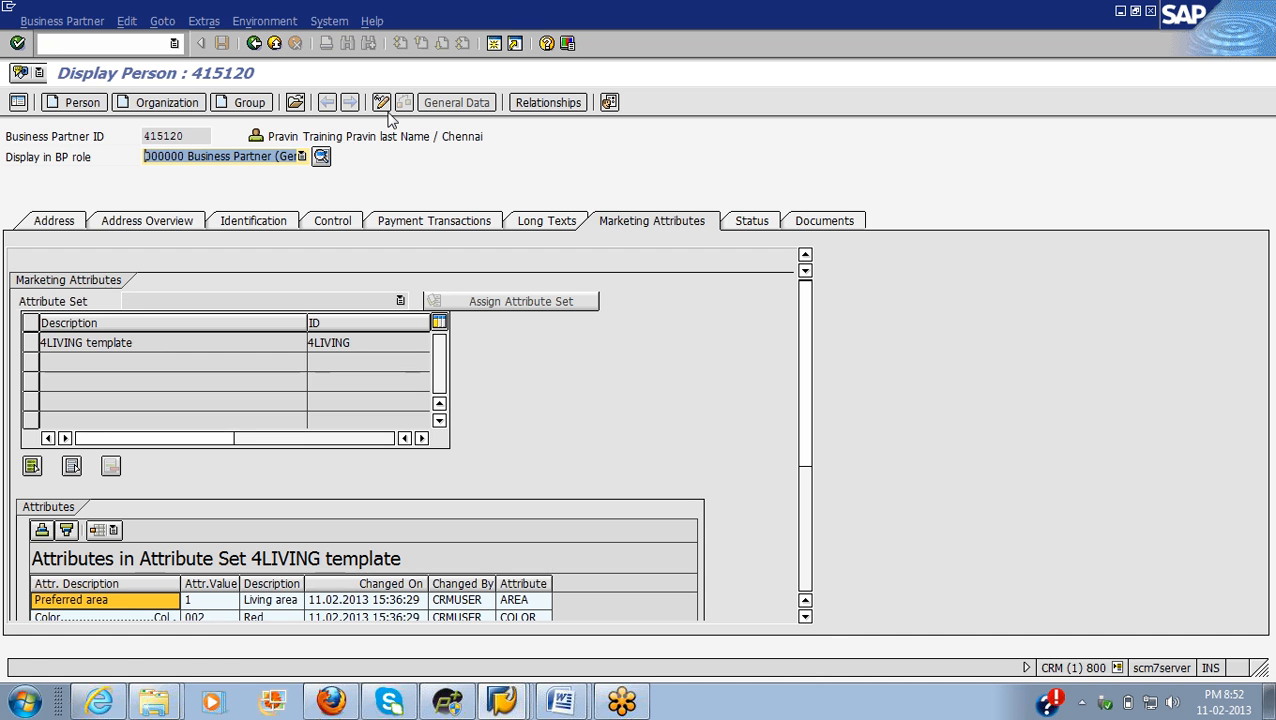
left_click(382, 104)
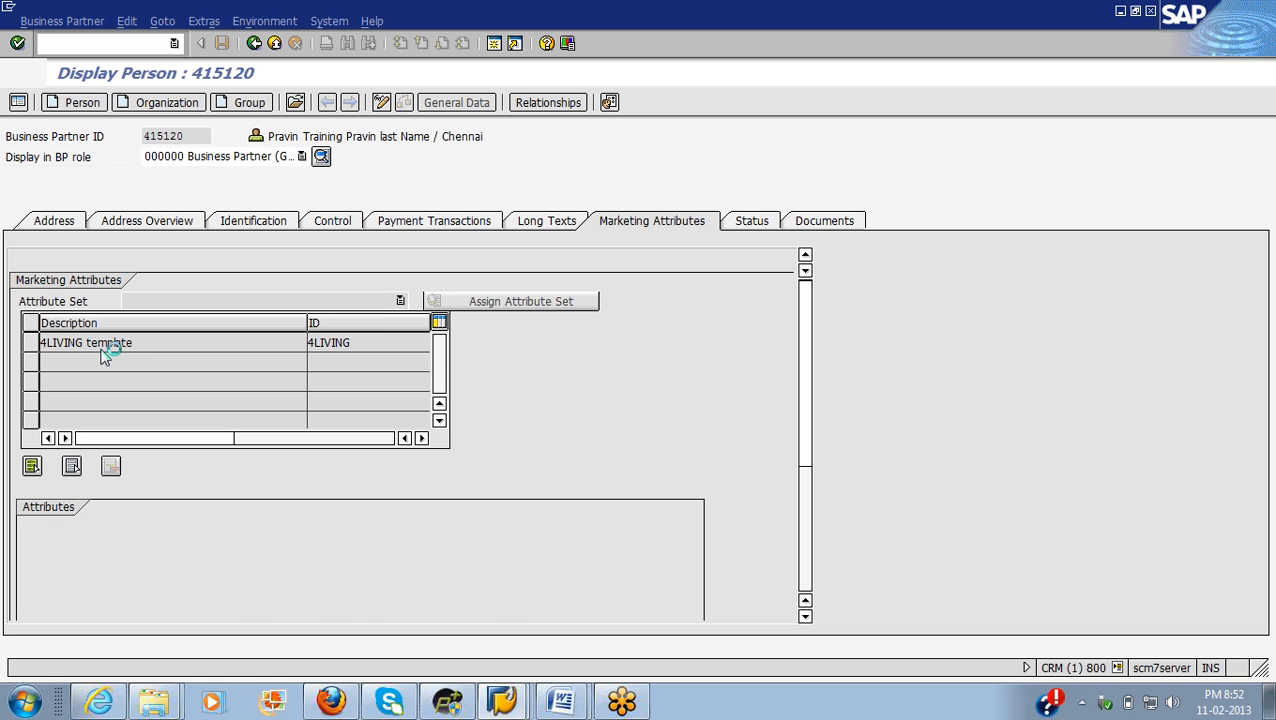
Step: Assign the attribute set Z_Z_PCUSER PC USER to the business partner's marketing attributes
left_click(400, 301)
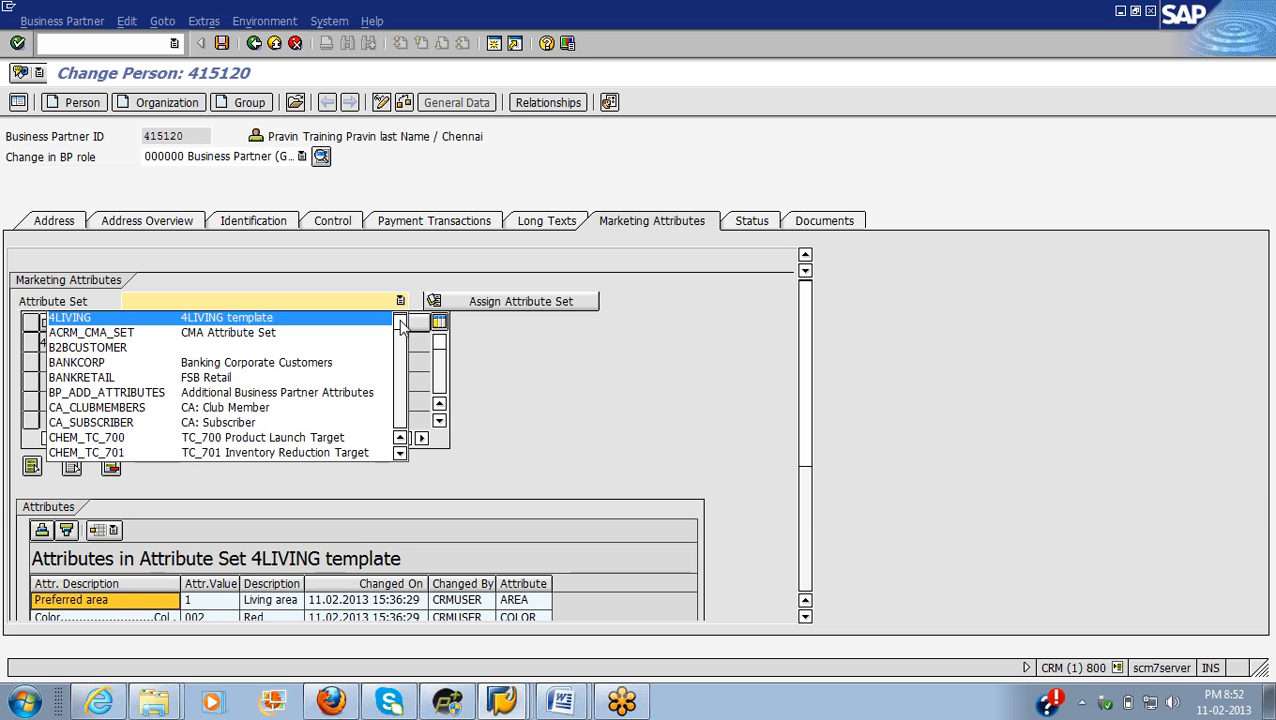
scroll(400, 326, "down", 1)
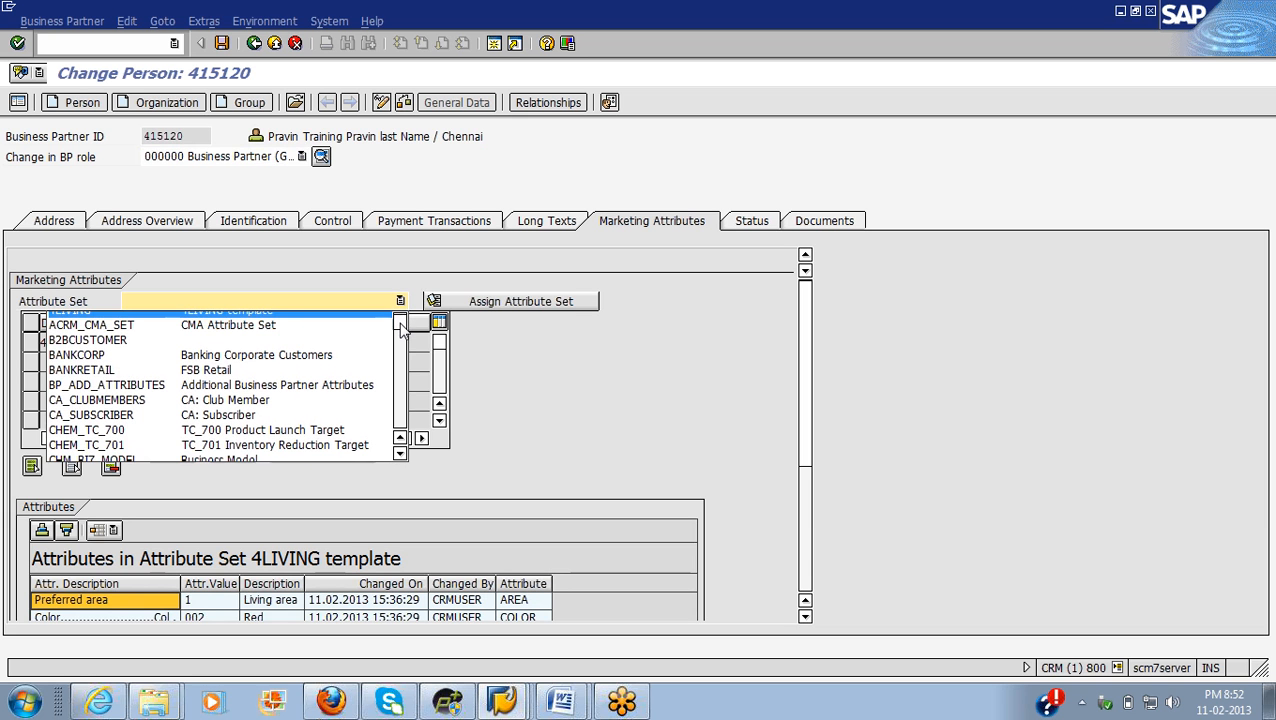
scroll(400, 331, "down", 3)
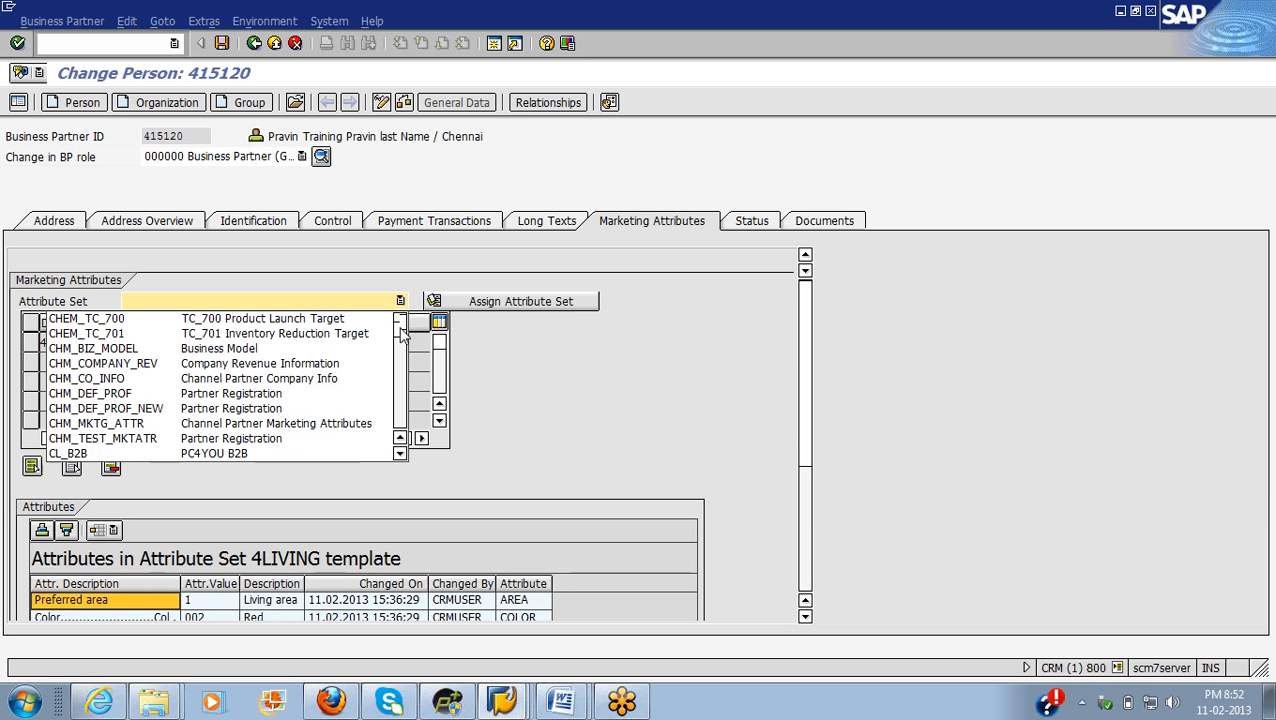
left_click_drag(400, 335, 401, 440)
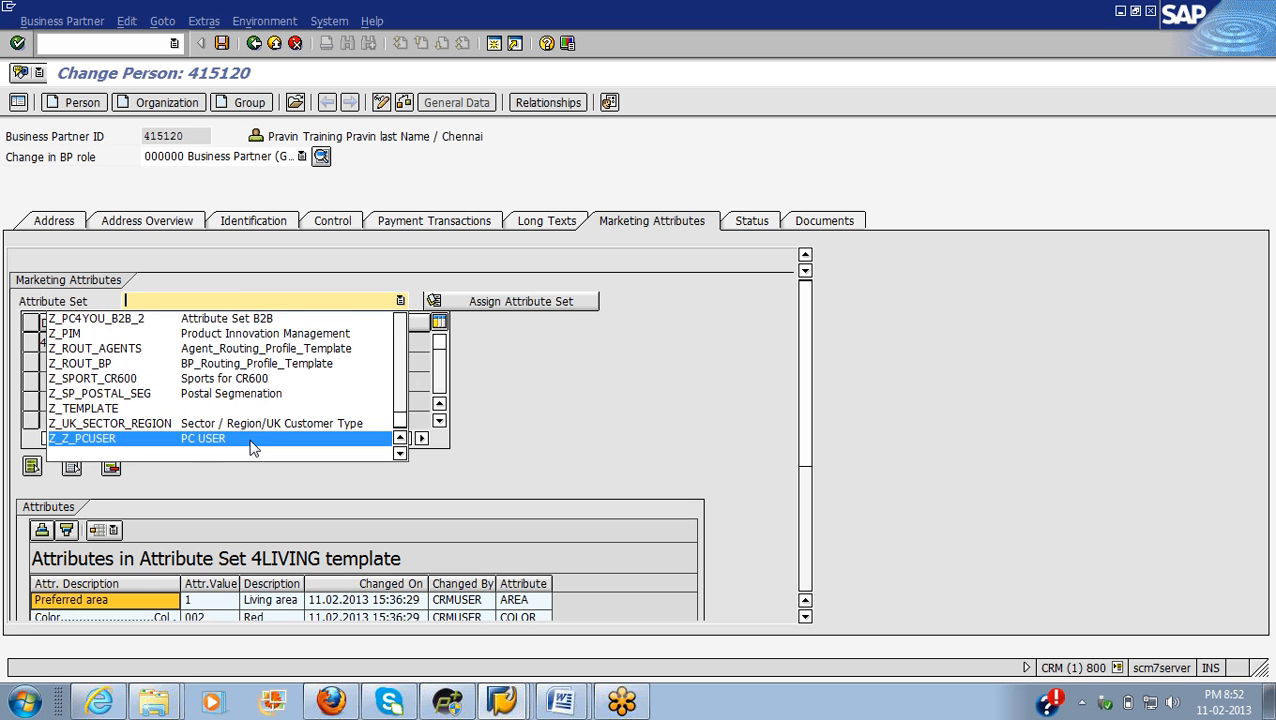
left_click(251, 443)
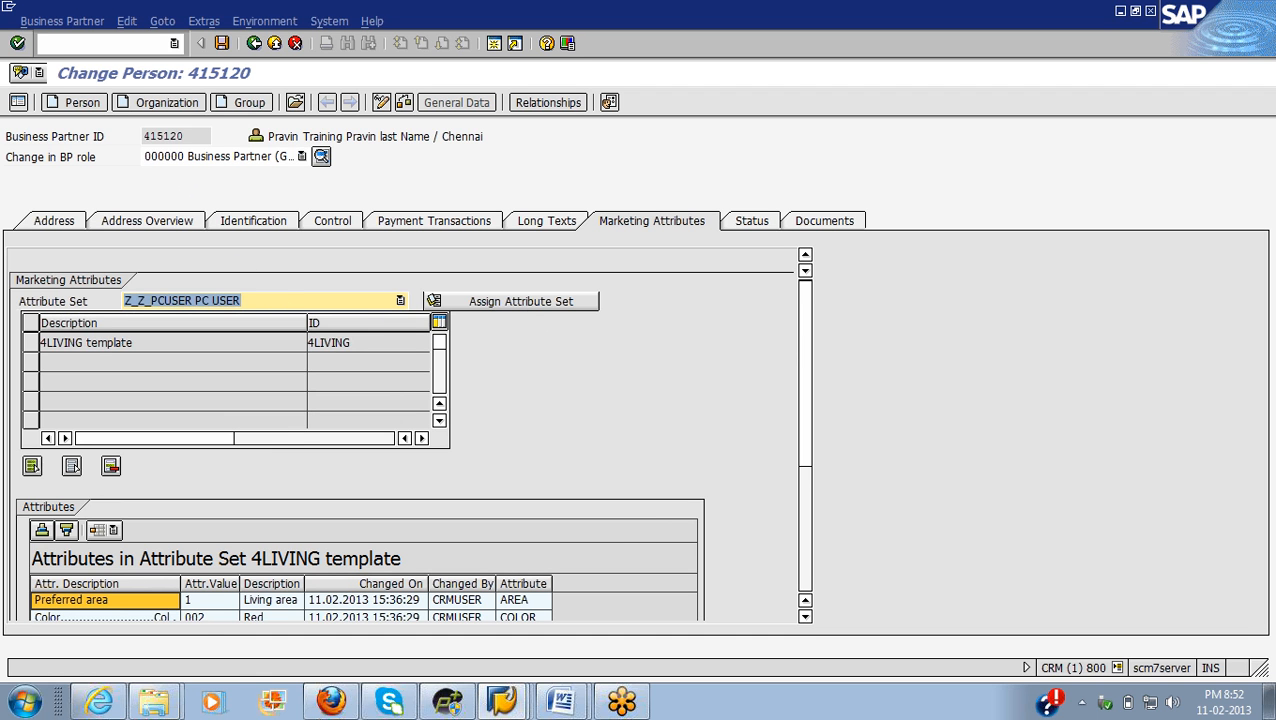
left_click(537, 308)
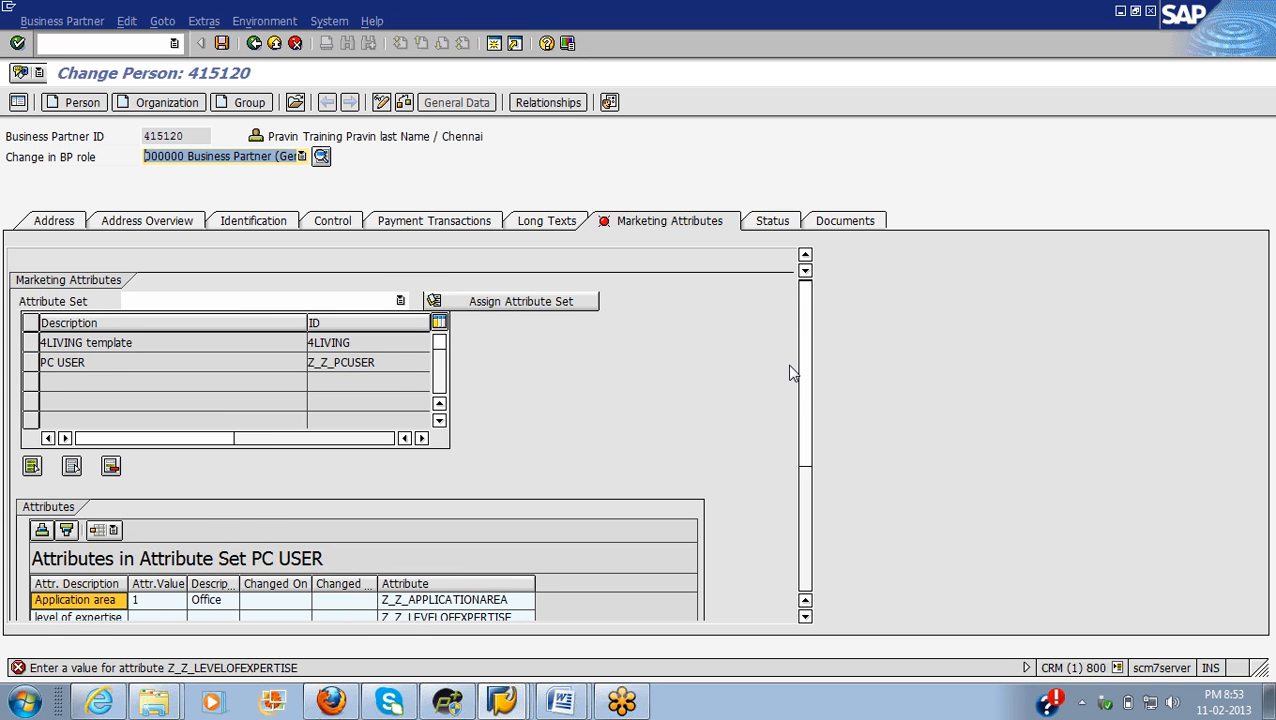
Step: Consult the Marketing Attributes page in SAP_CRM_3__BP.docx in Word, and set the business partner's Application area attribute to 2 multimedia in SAP
scroll(810, 396, "down", 1)
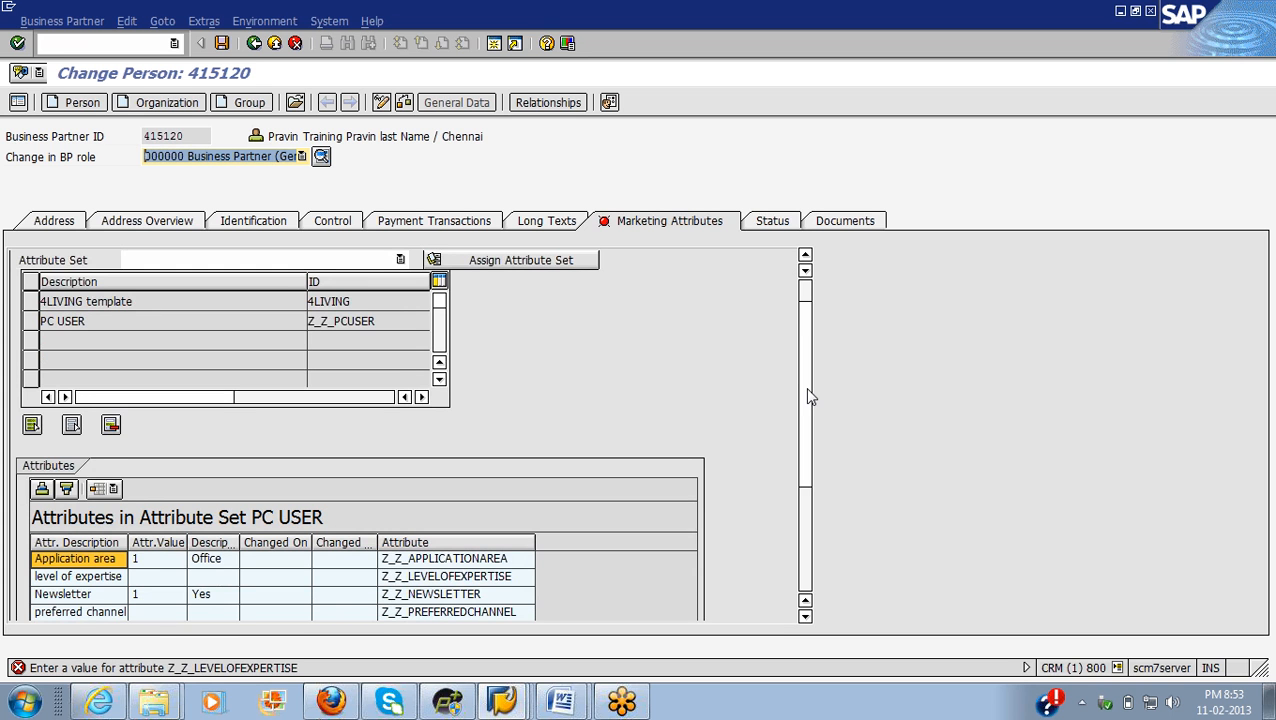
scroll(810, 396, "down", 1)
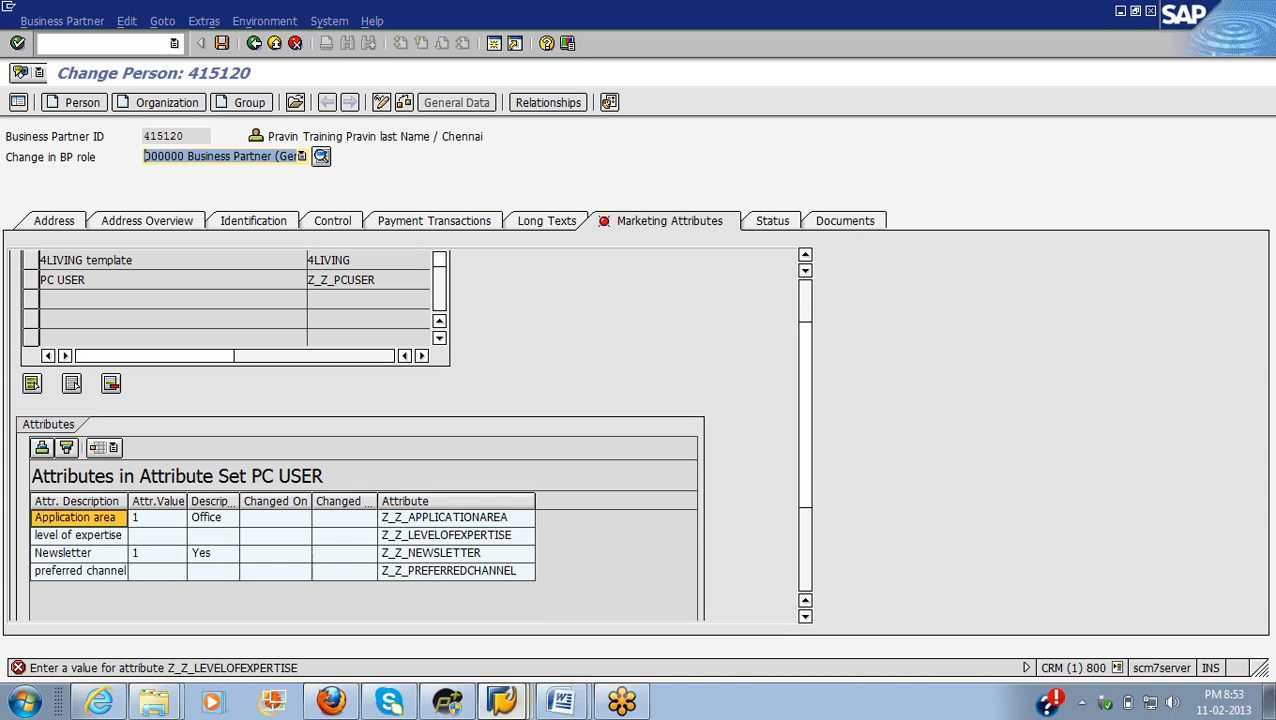
left_click(561, 703)
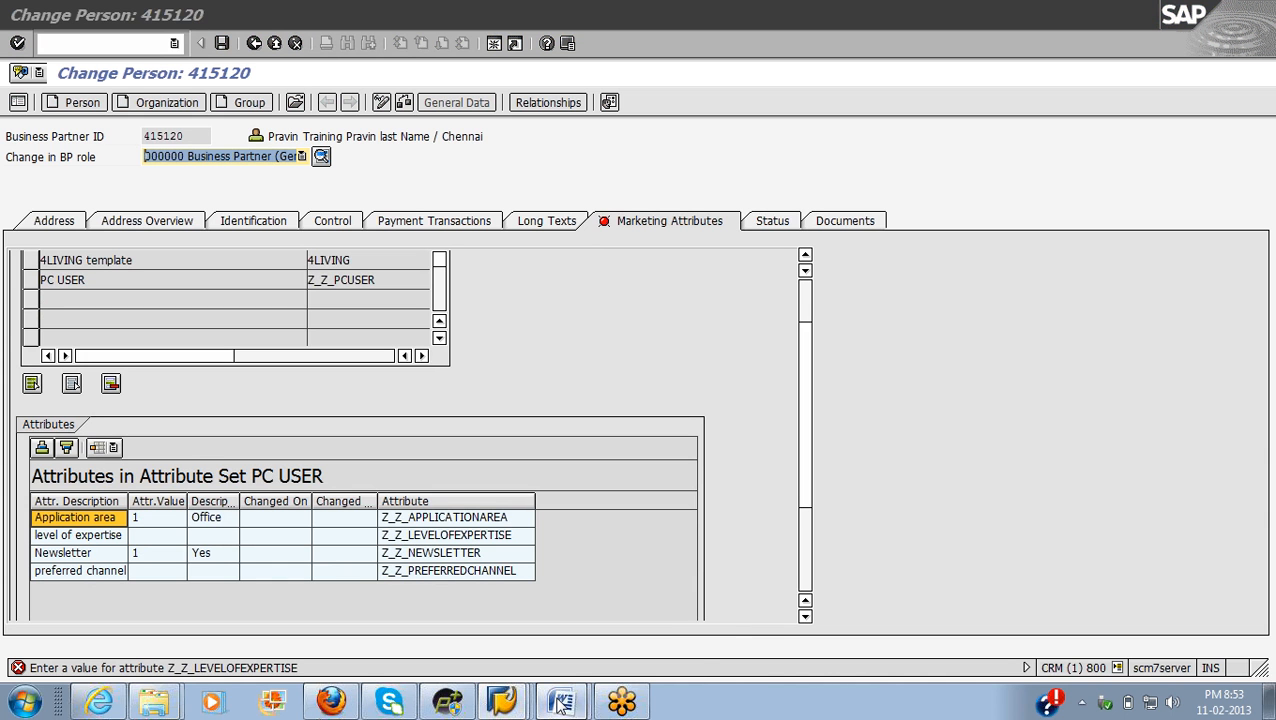
left_click(561, 703)
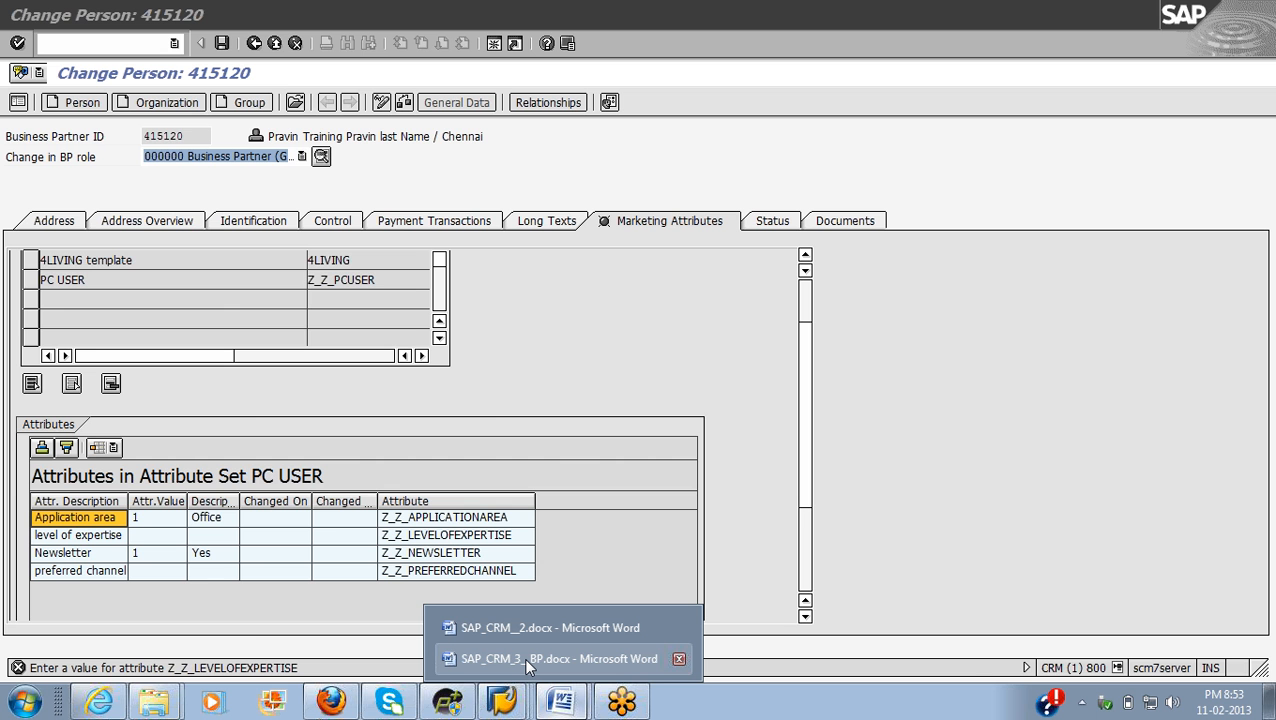
left_click(523, 657)
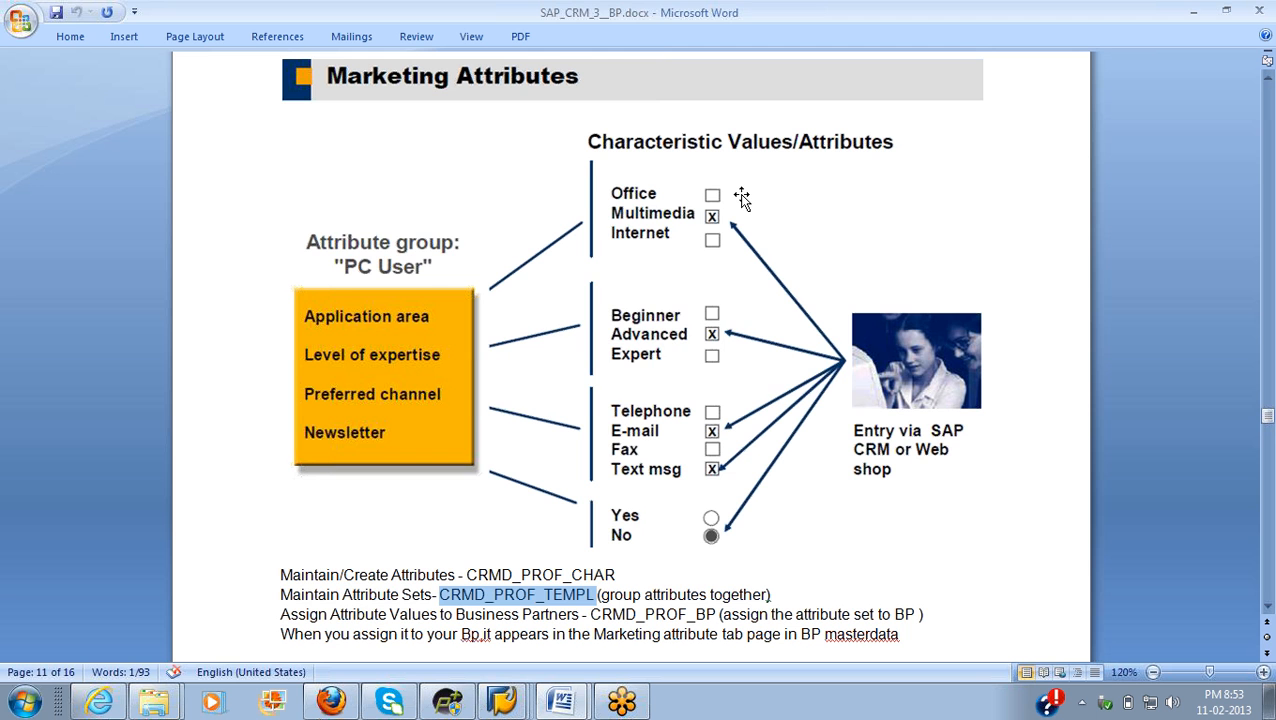
key("alt+Tab")
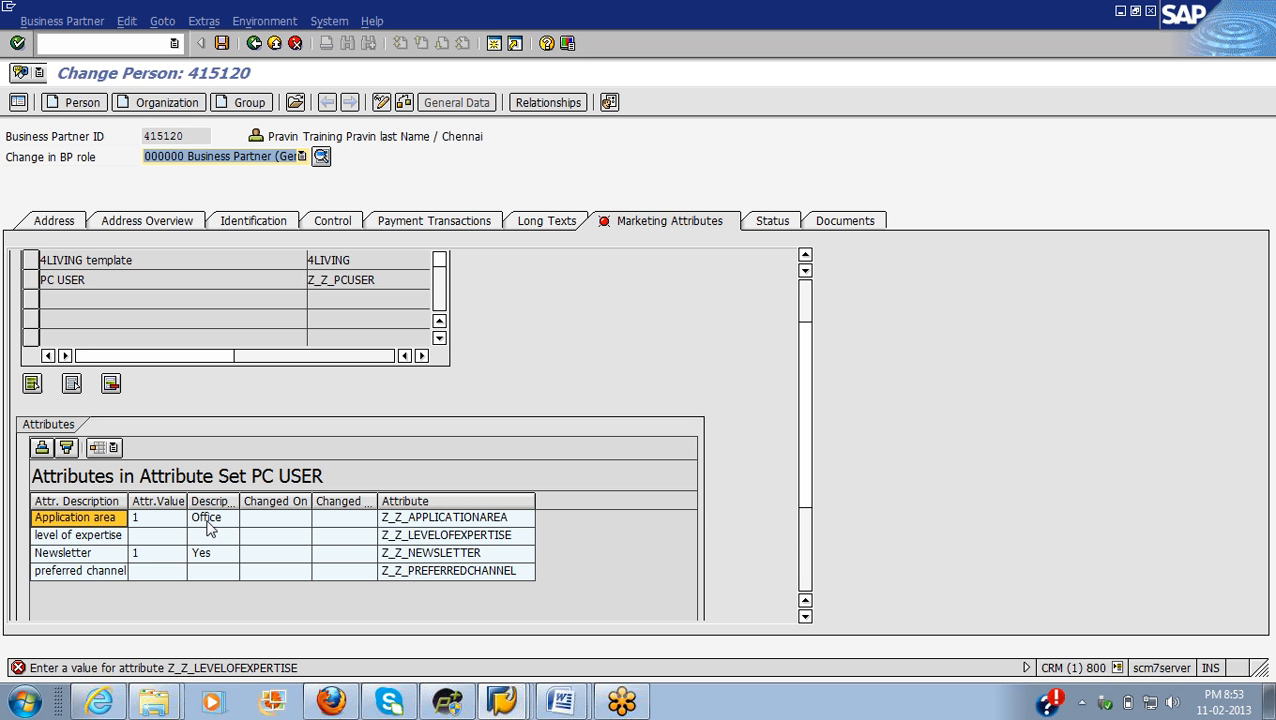
left_click(418, 520)
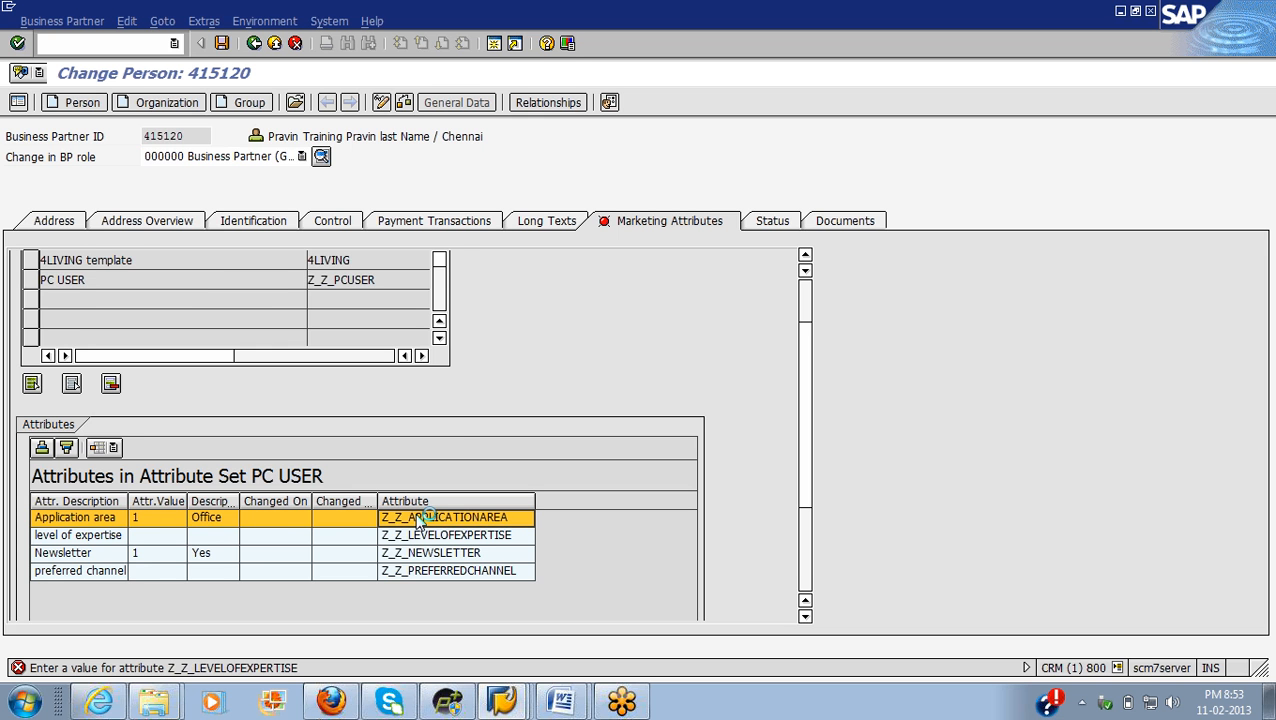
left_click(42, 285)
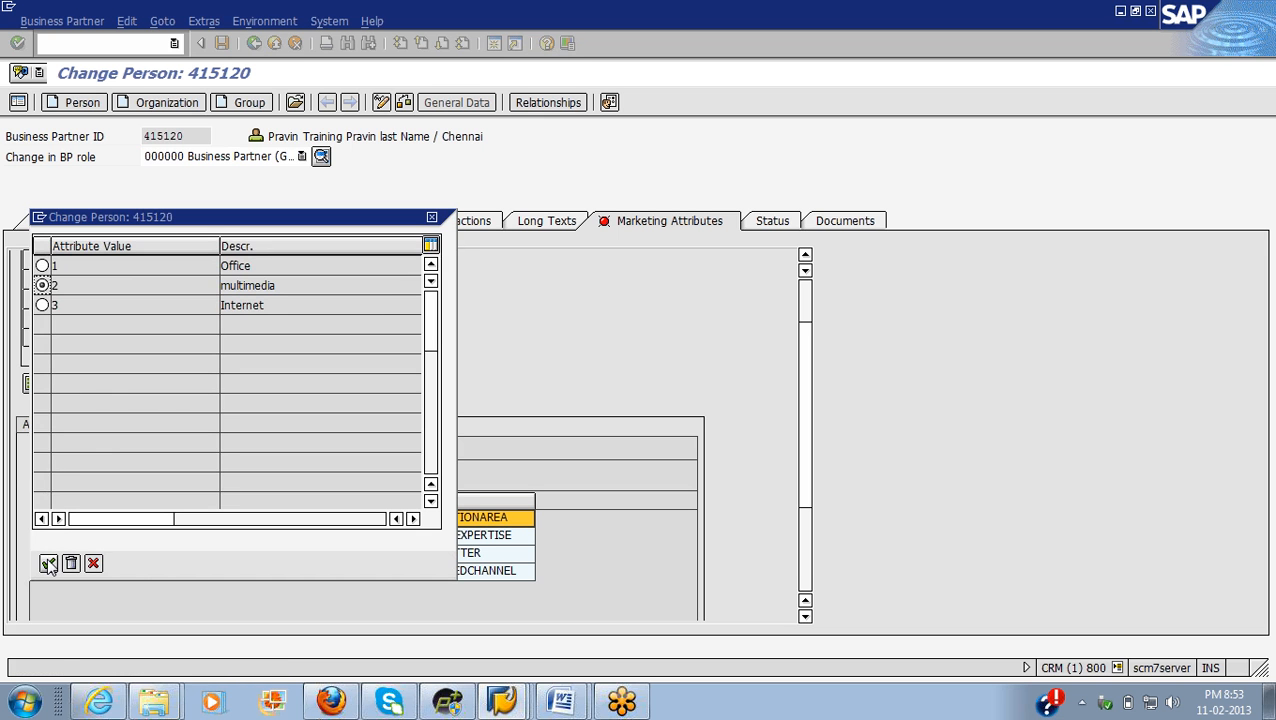
left_click(48, 563)
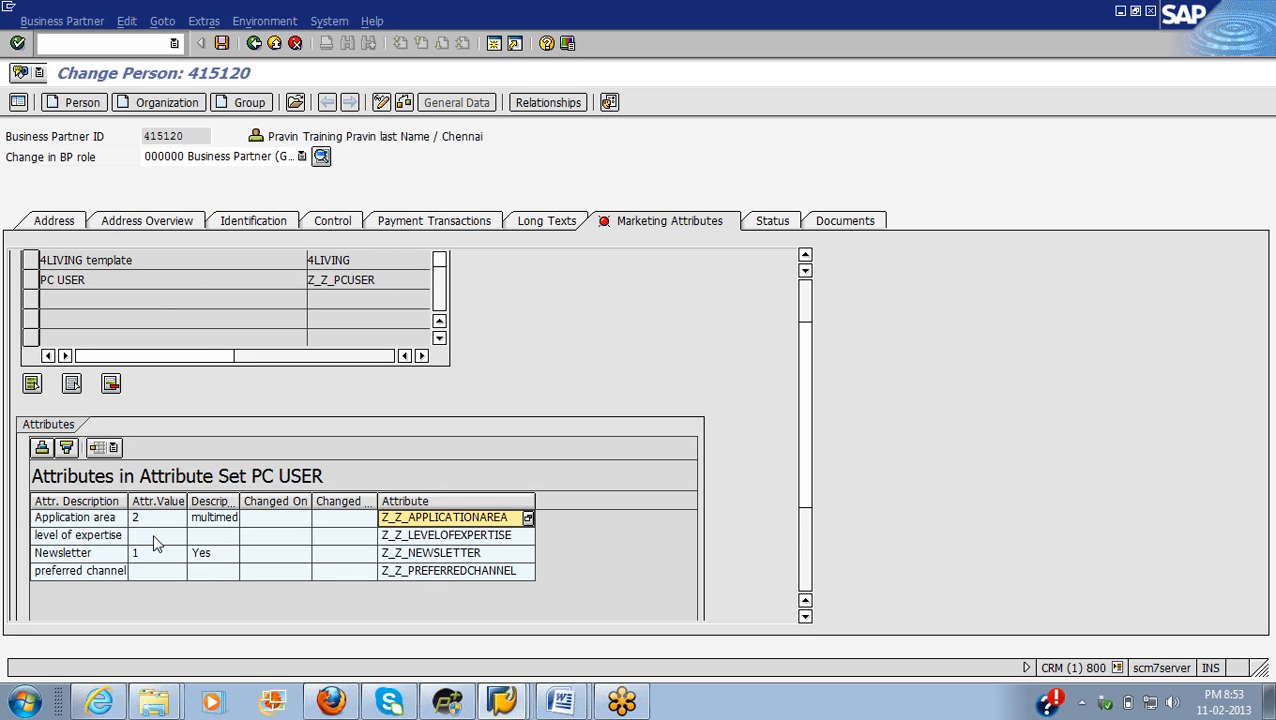
Step: Set the level of expertise attribute in attribute set PC USER to 2 Advanced
left_click(459, 540)
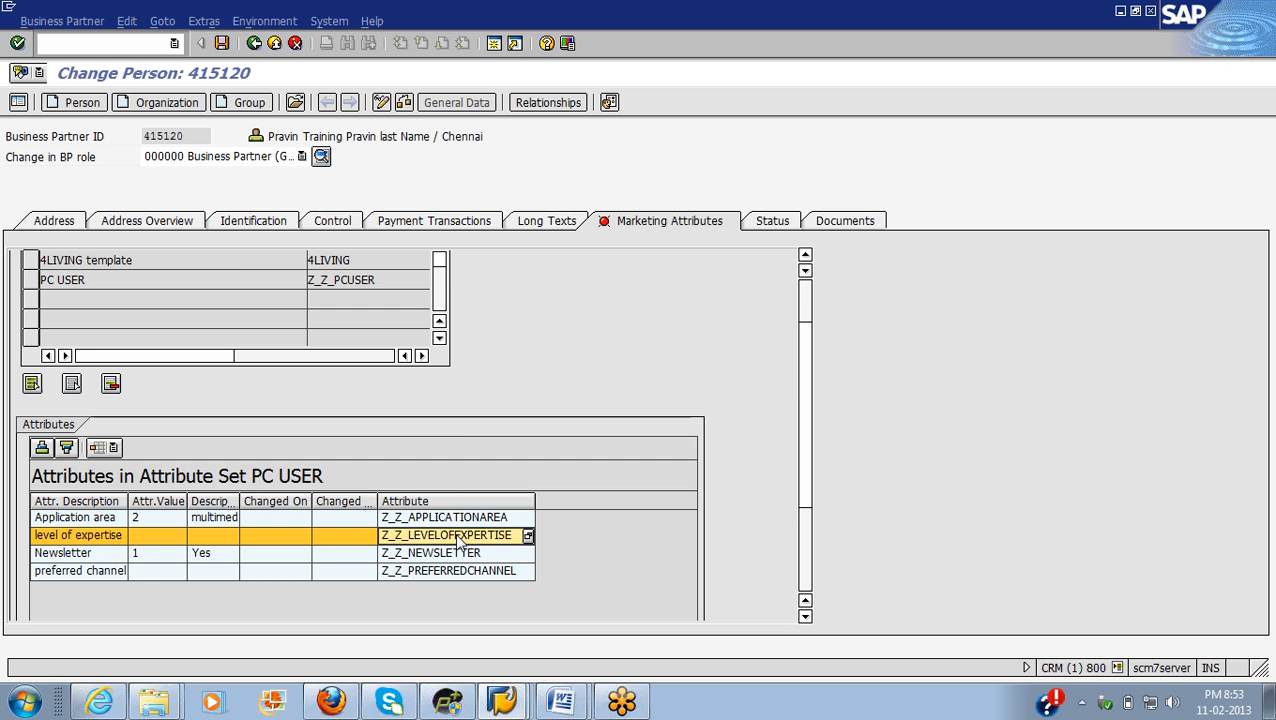
left_click(527, 536)
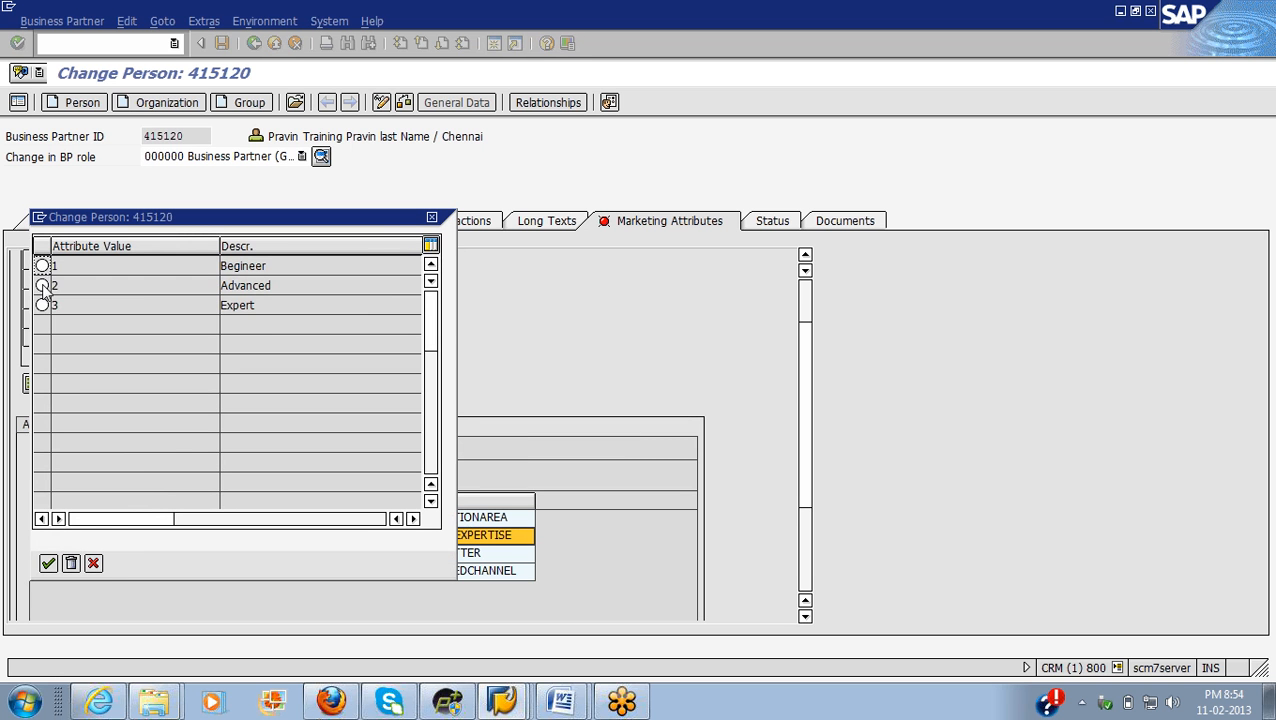
left_click(43, 286)
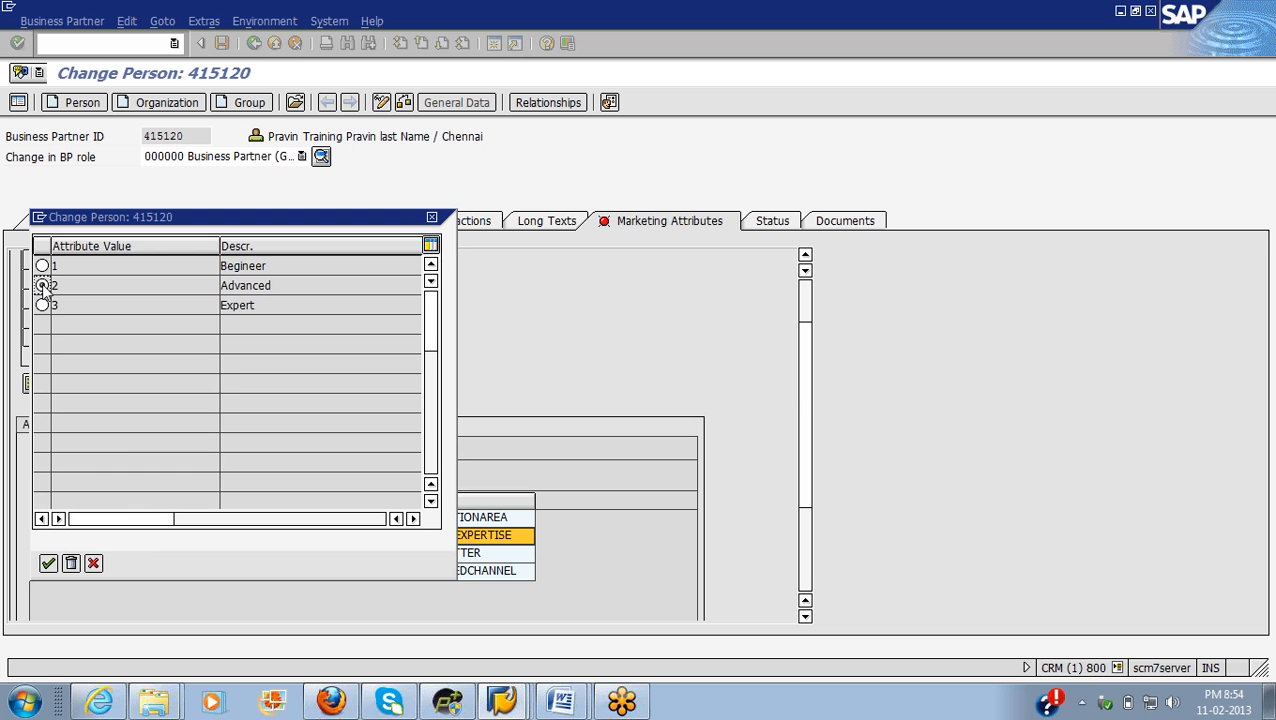
left_click(48, 564)
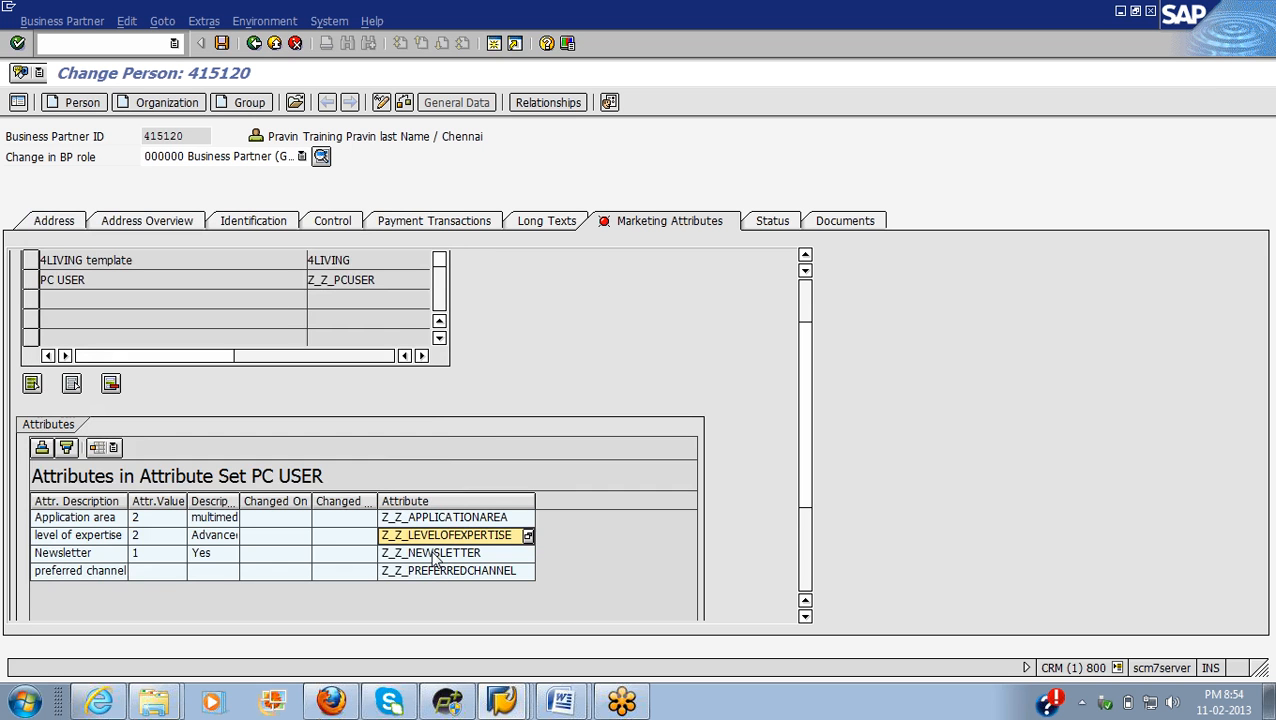
Step: Change the Newsletter attribute in attribute set PC USER to 2 No
left_click(435, 560)
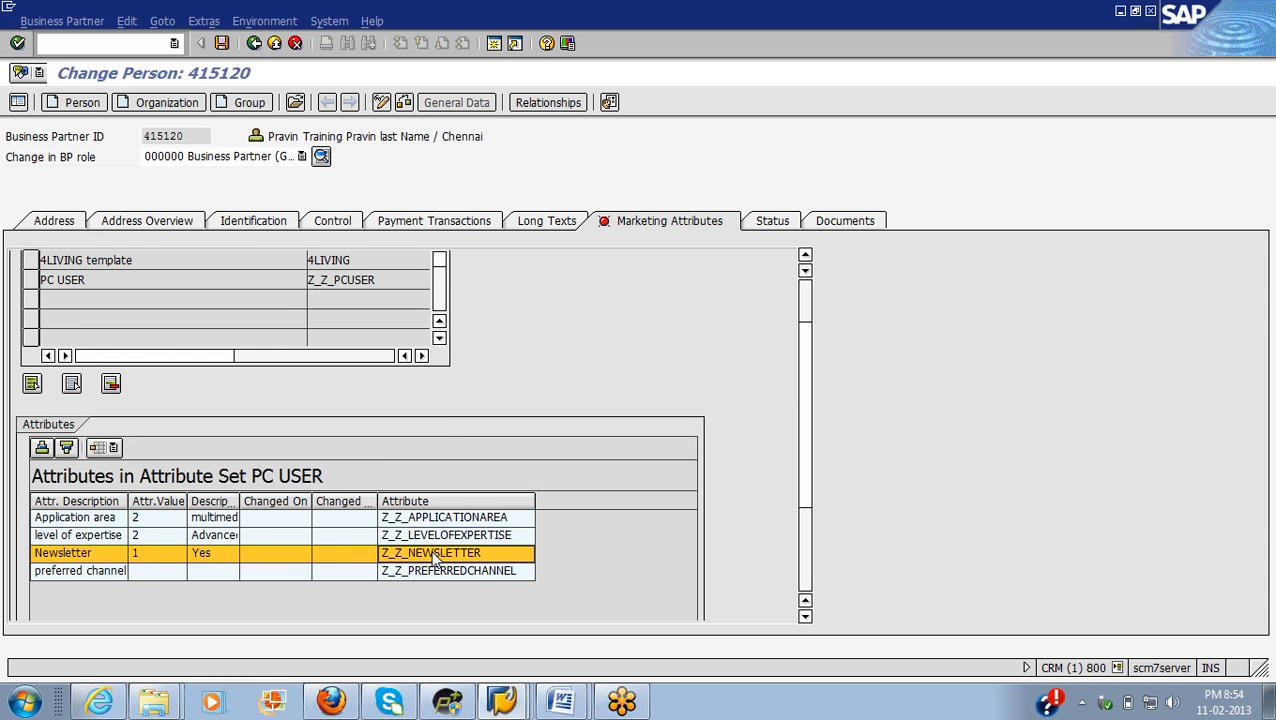
double_click(435, 560)
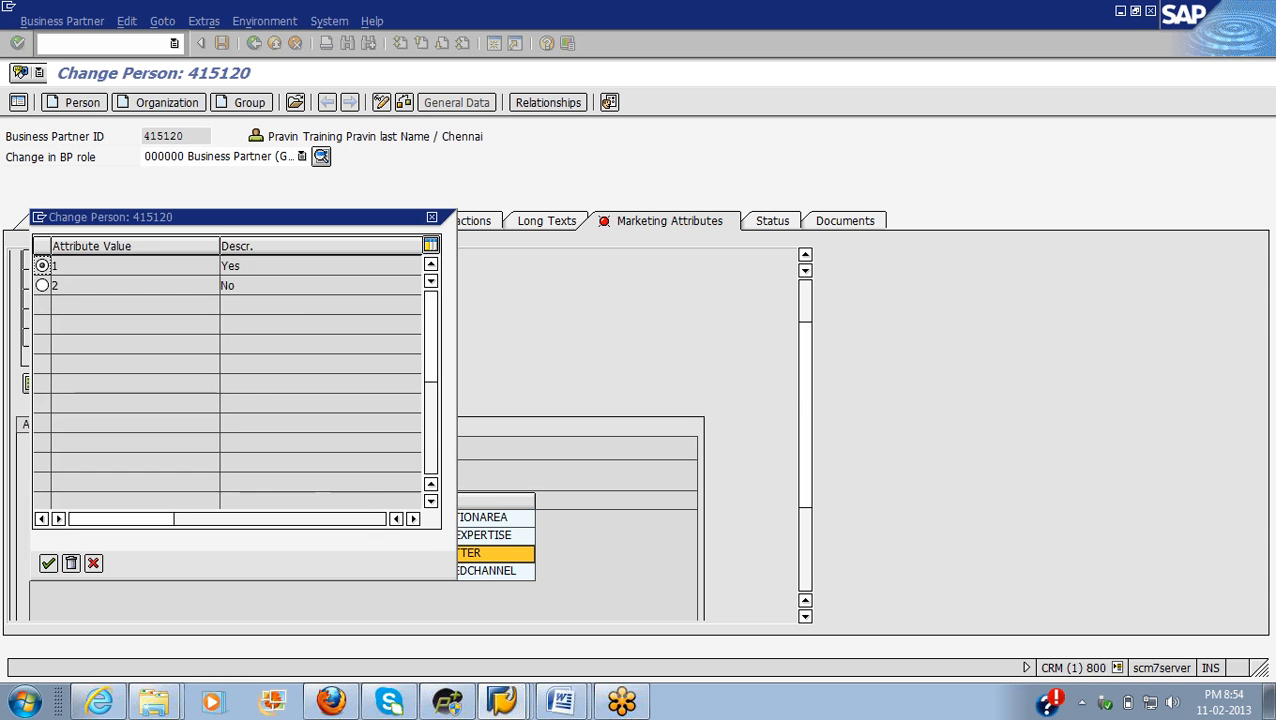
left_click(43, 287)
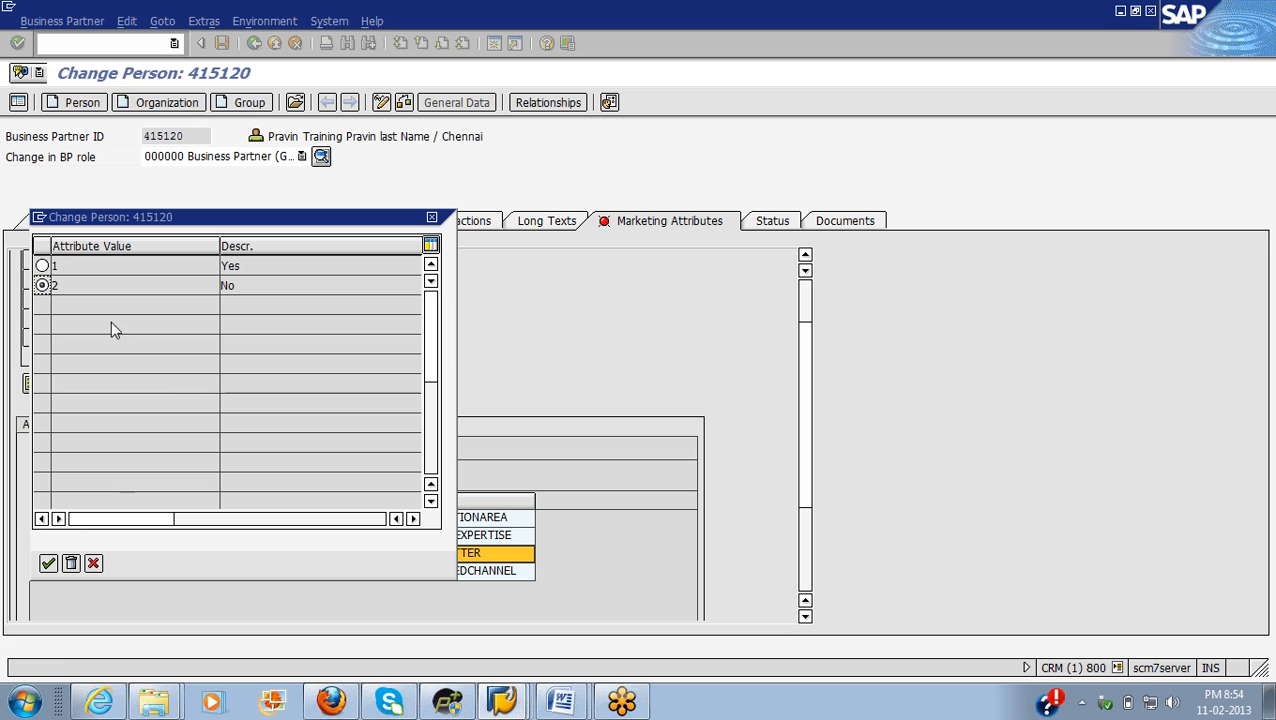
left_click(48, 564)
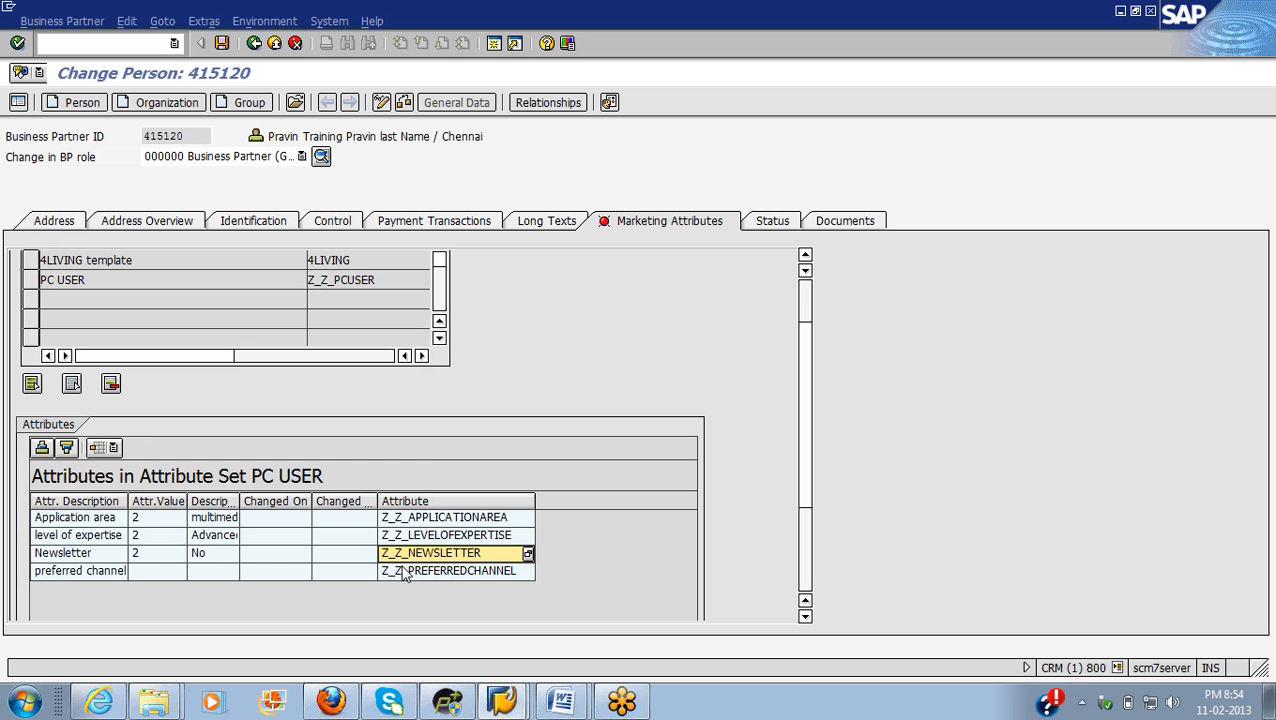
Step: Assign Telephone, E-mail, SMS and Fax as the preferred channel values and save the business partner
left_click(405, 574)
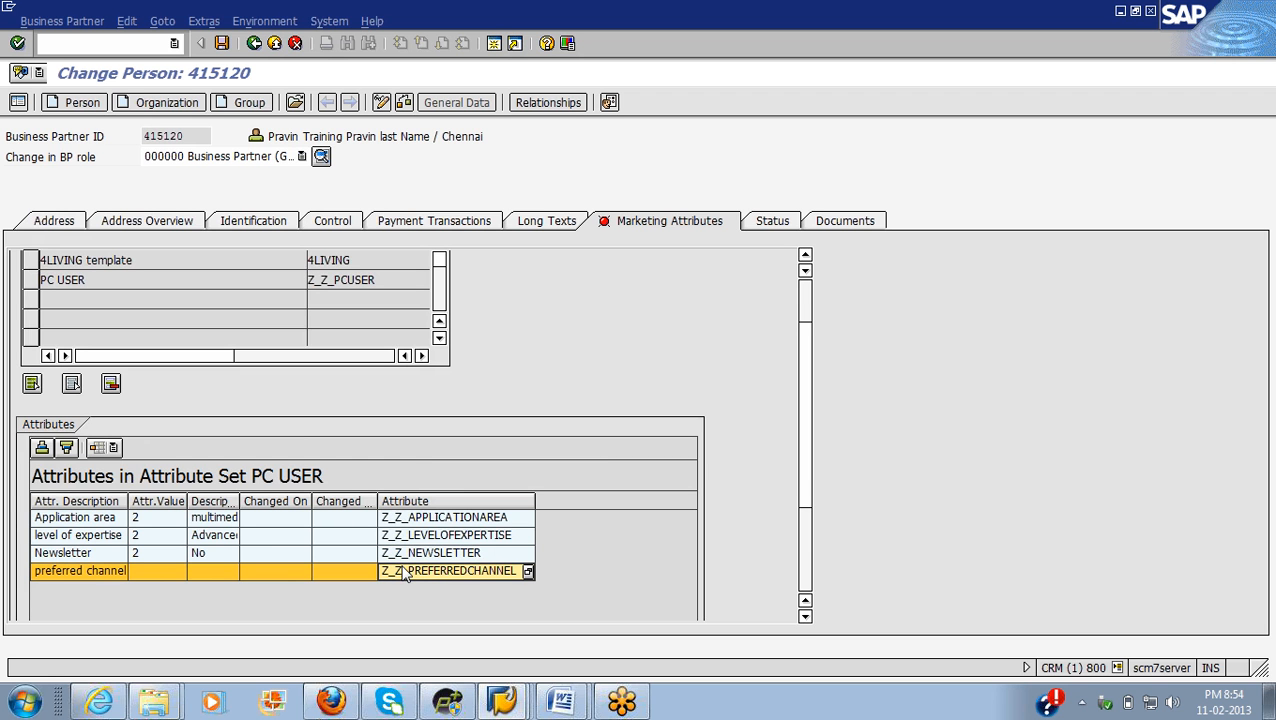
key("Return")
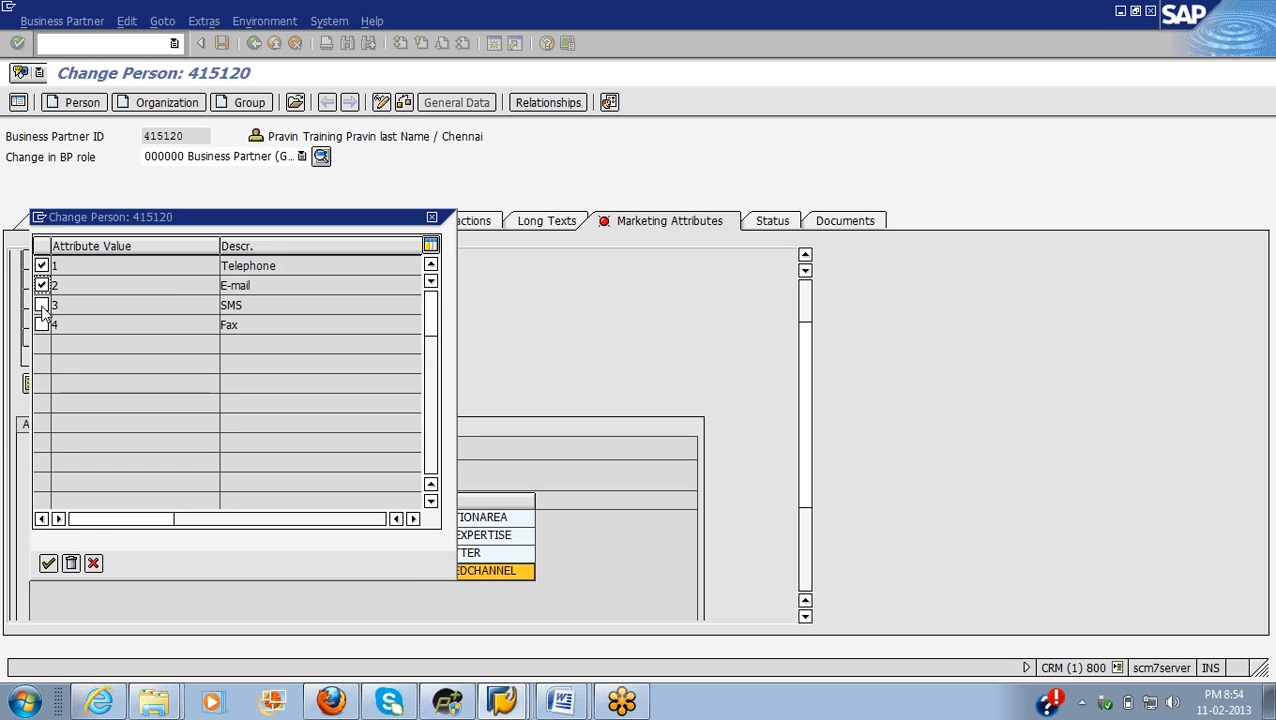
left_click(42, 308)
left_click(43, 328)
left_click(48, 564)
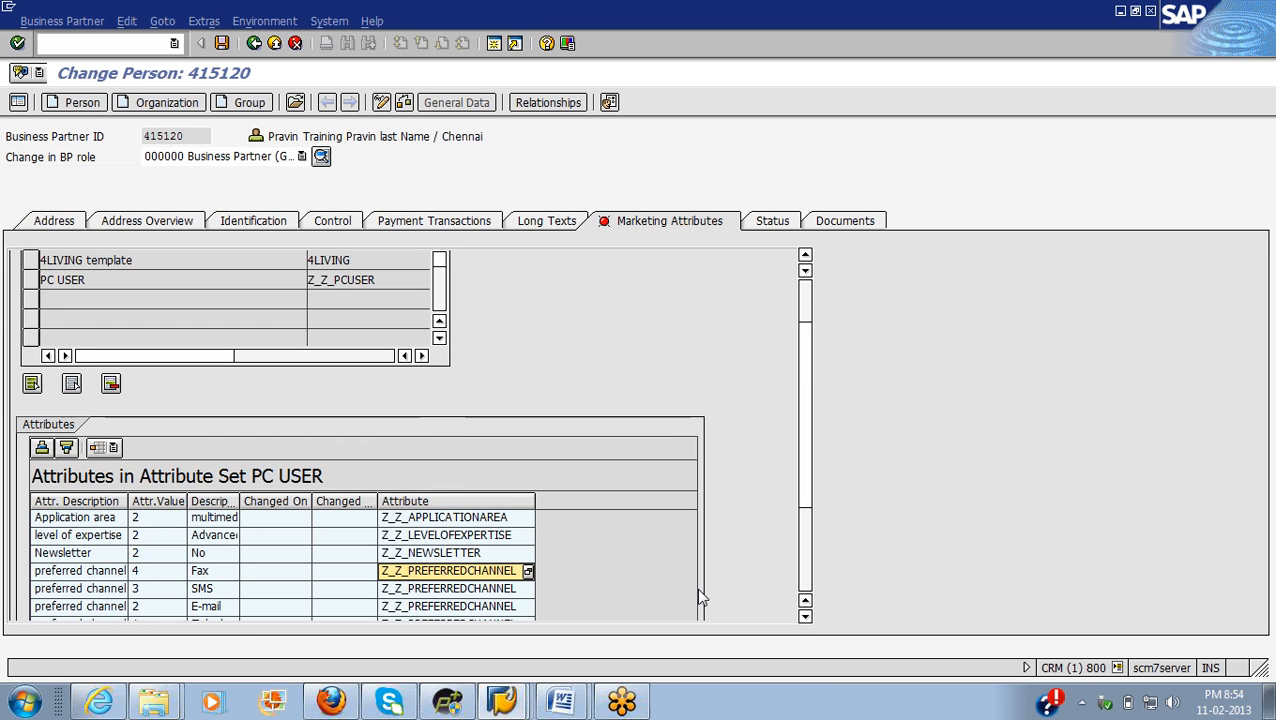
scroll(700, 597, "down", 1)
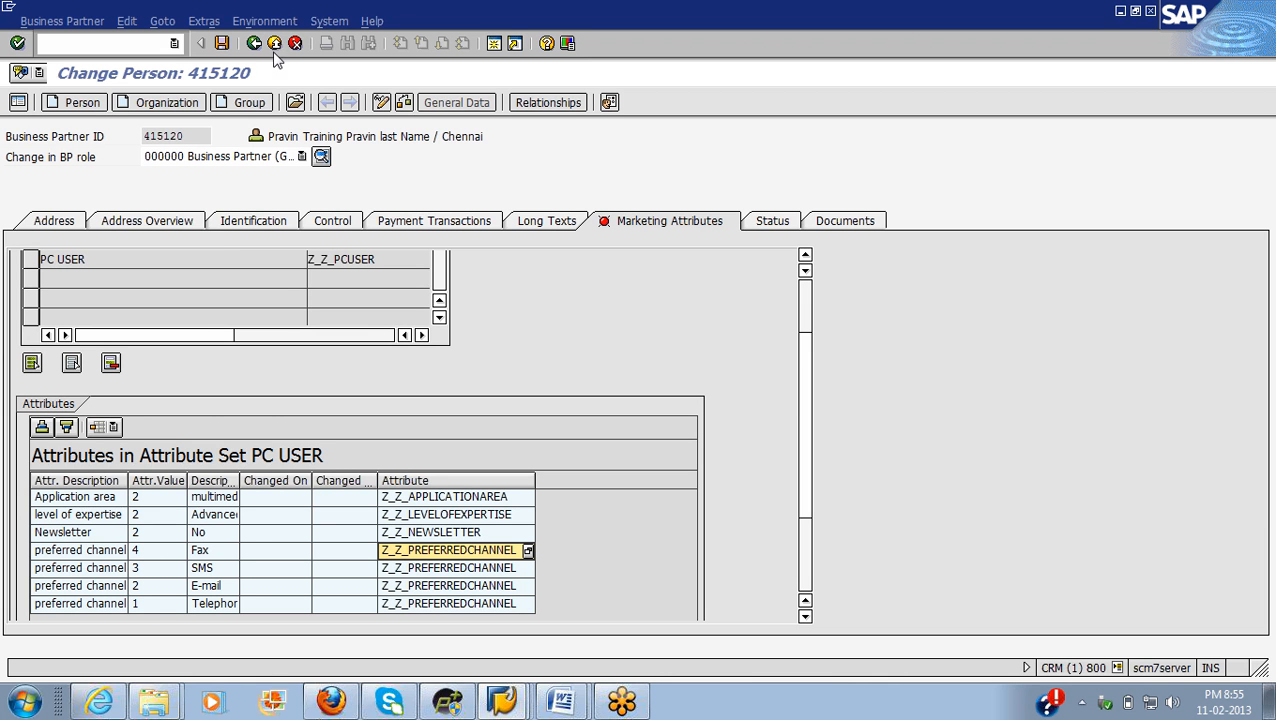
left_click(222, 43)
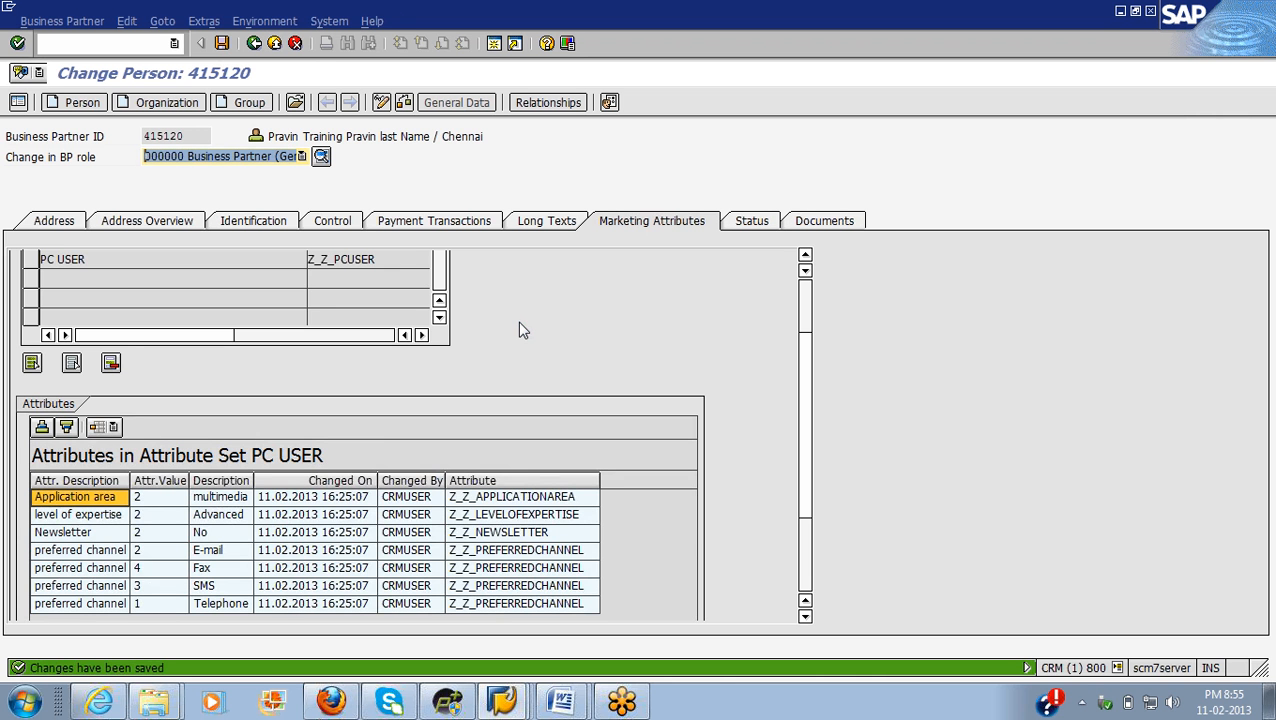
Step: Examine the attribute values of the 4LIVING template and PC USER attribute sets assigned to the business partner
scroll(517, 321, "up", 3)
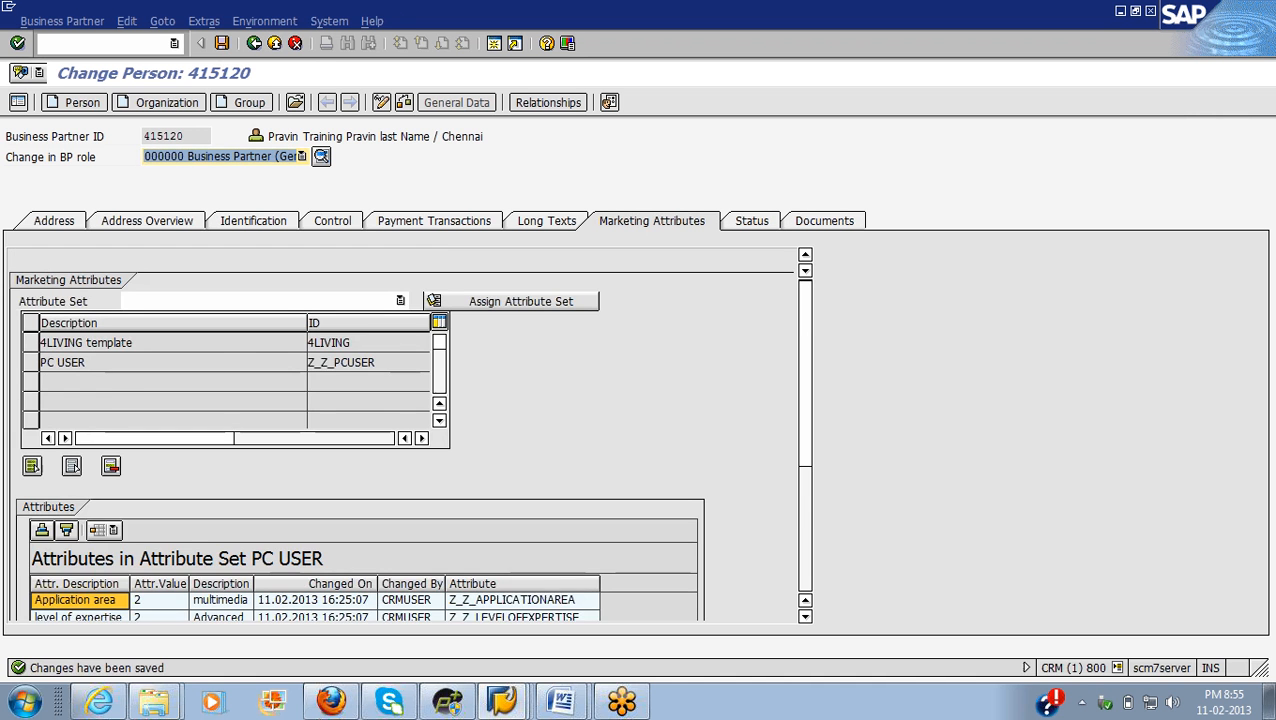
double_click(108, 343)
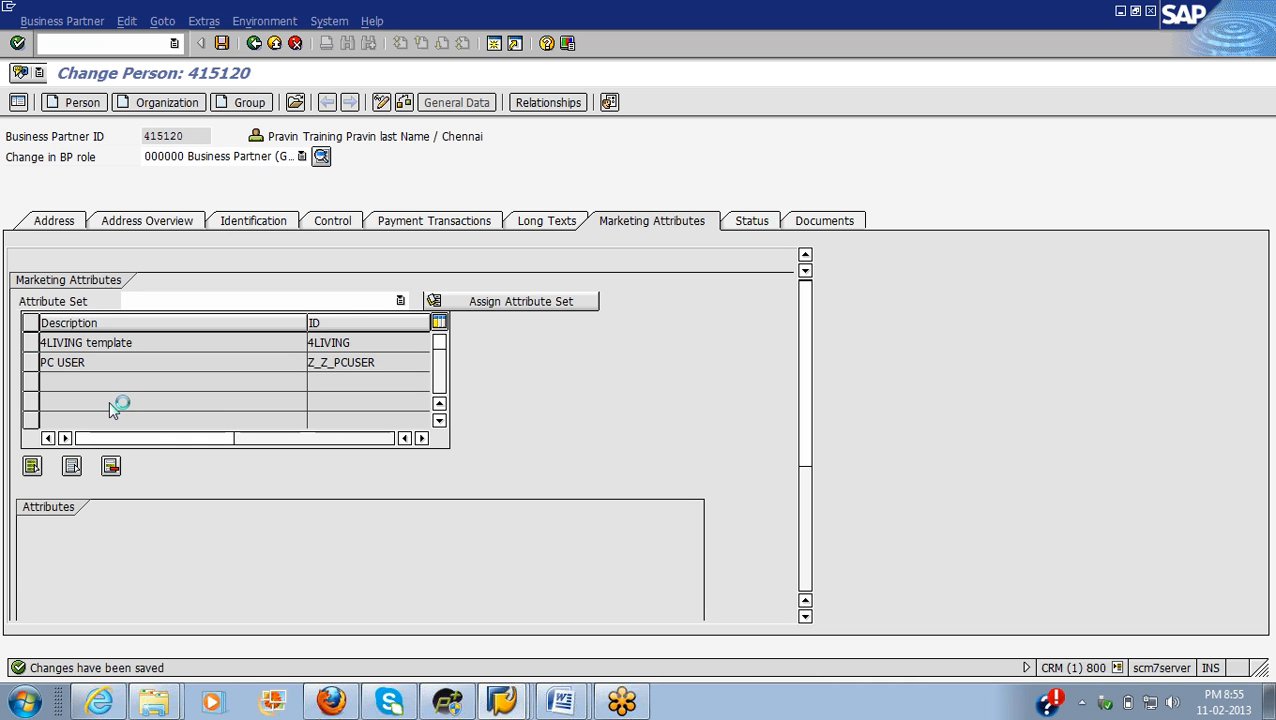
scroll(195, 615, "down", 1)
left_click(70, 320)
double_click(67, 322)
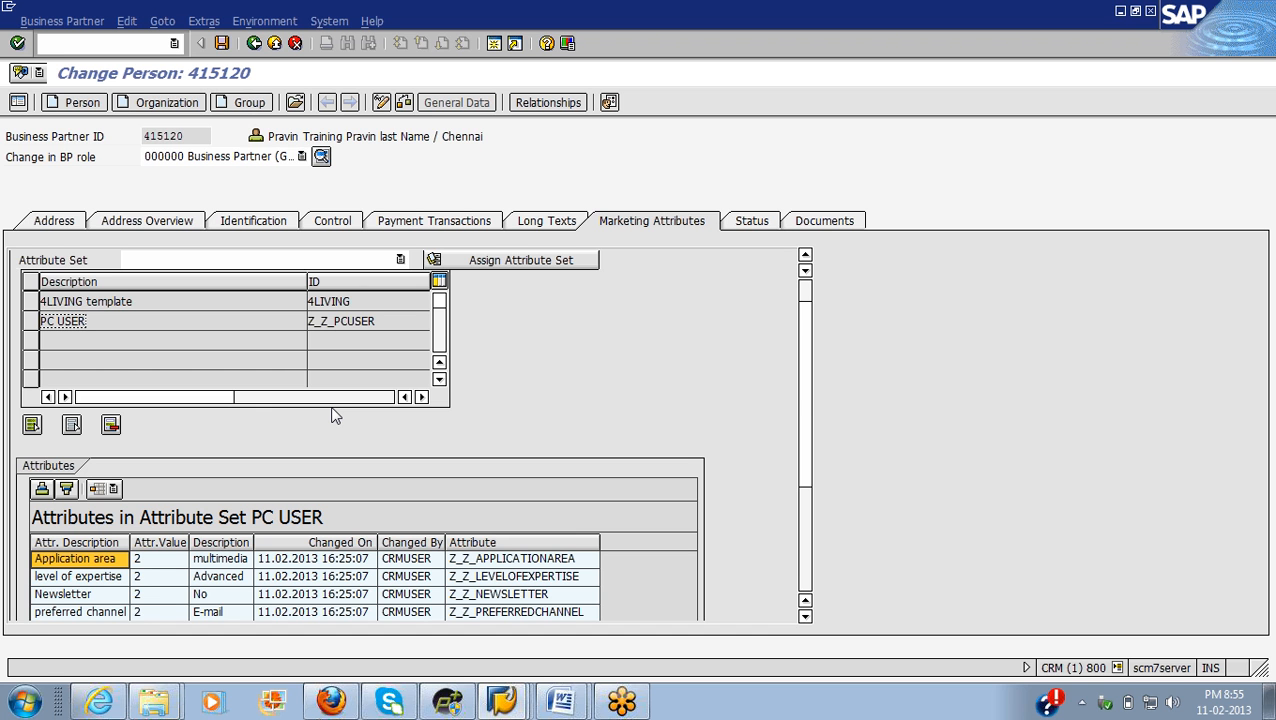
scroll(811, 395, "down", 2)
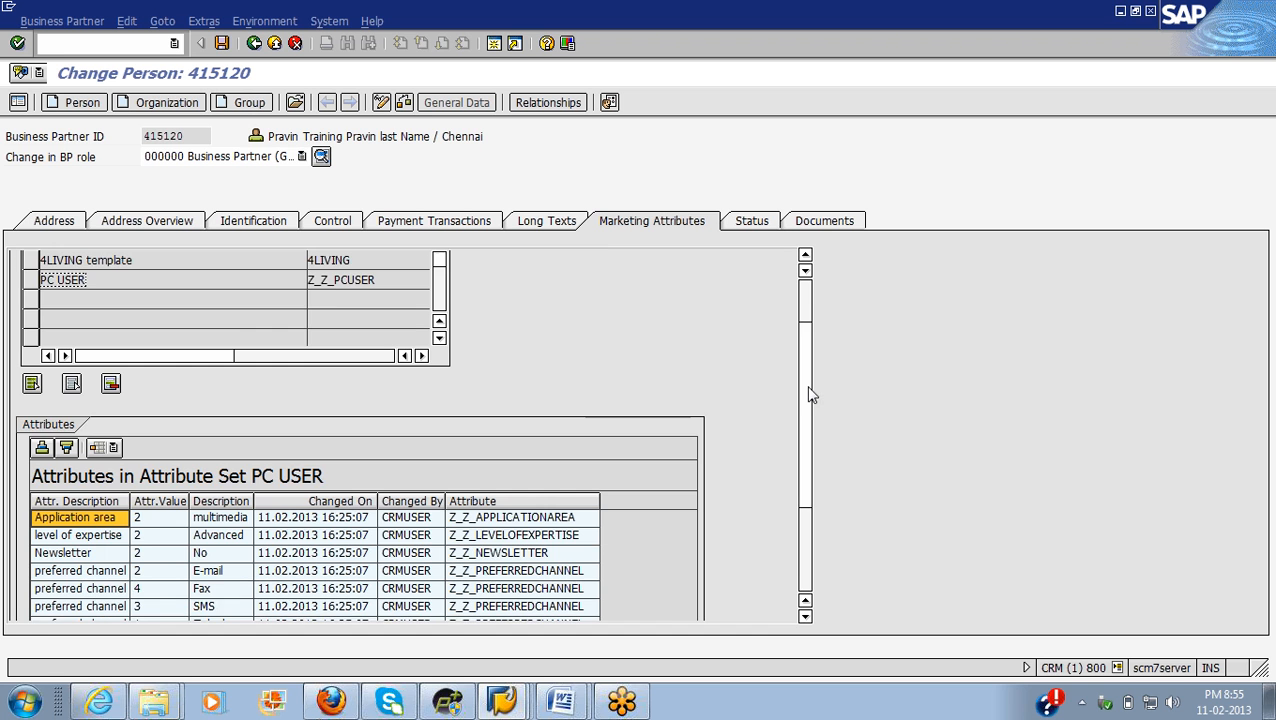
scroll(134, 566, "down", 1)
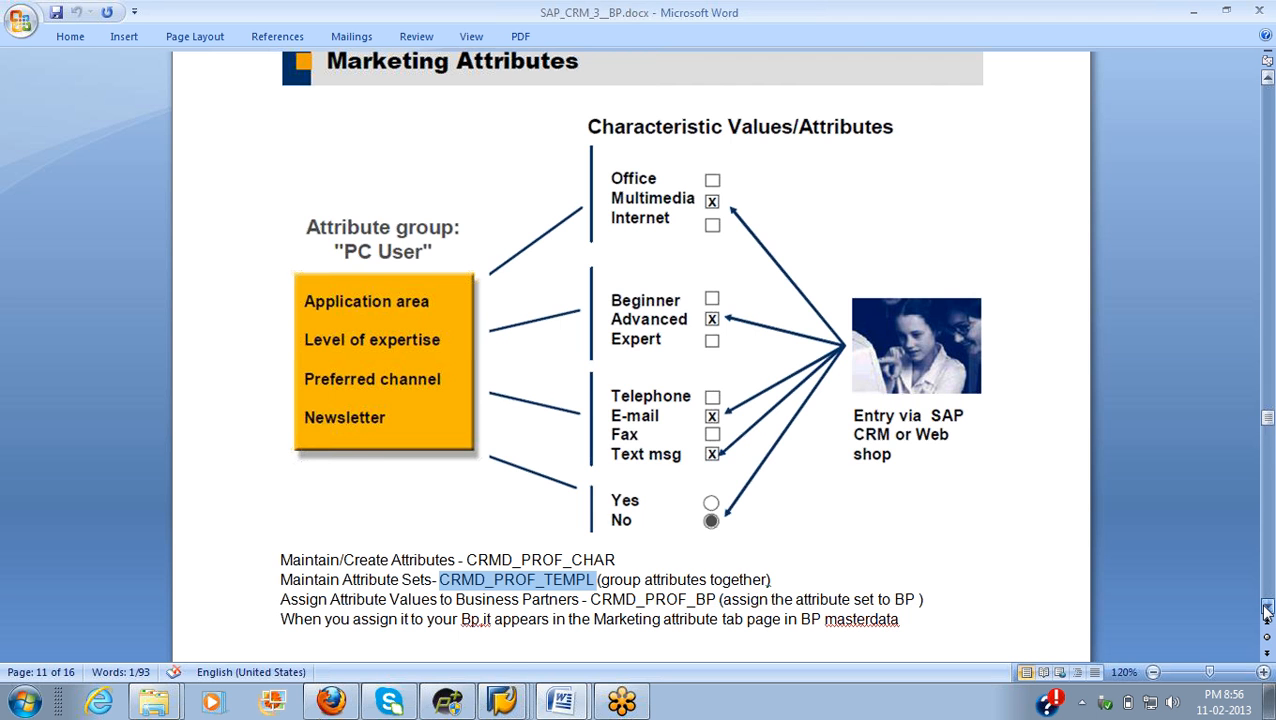
Step: View the business partner's marketing attributes in SAP and the Additional Functions page of SAP_CRM_3__BP.docx in Word
left_click(1267, 610)
left_click(502, 700)
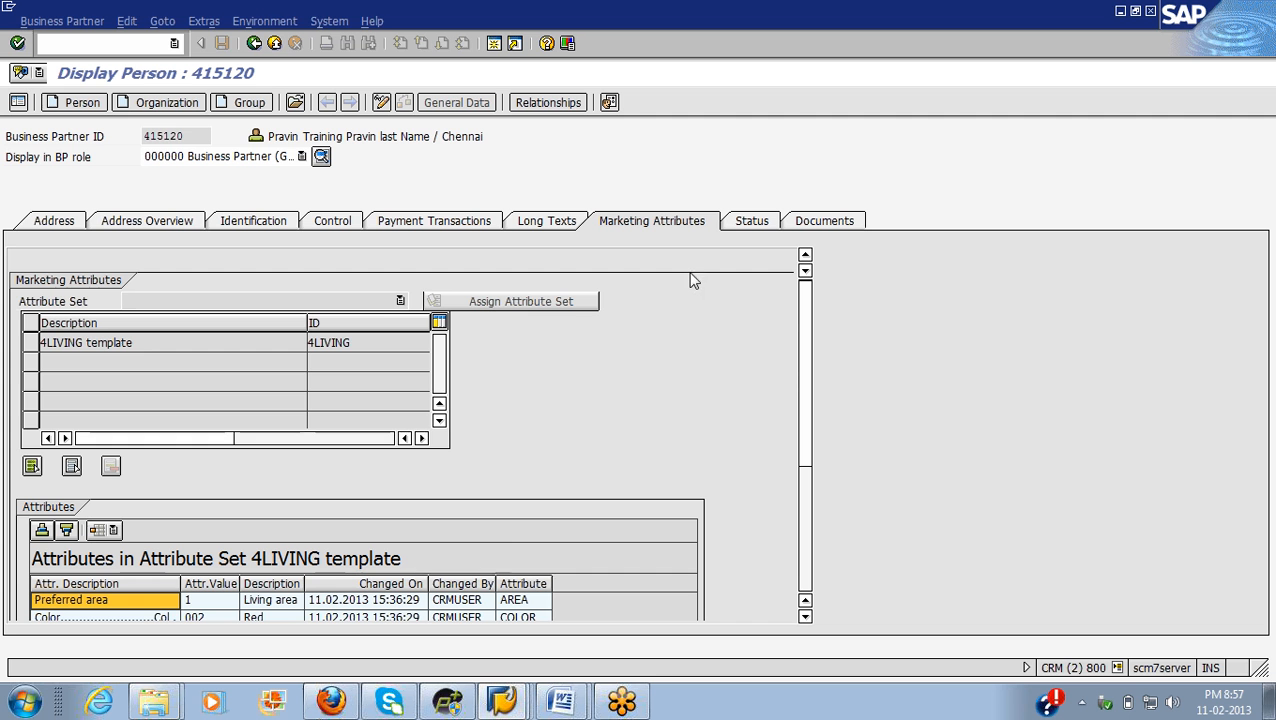
key("alt+Tab")
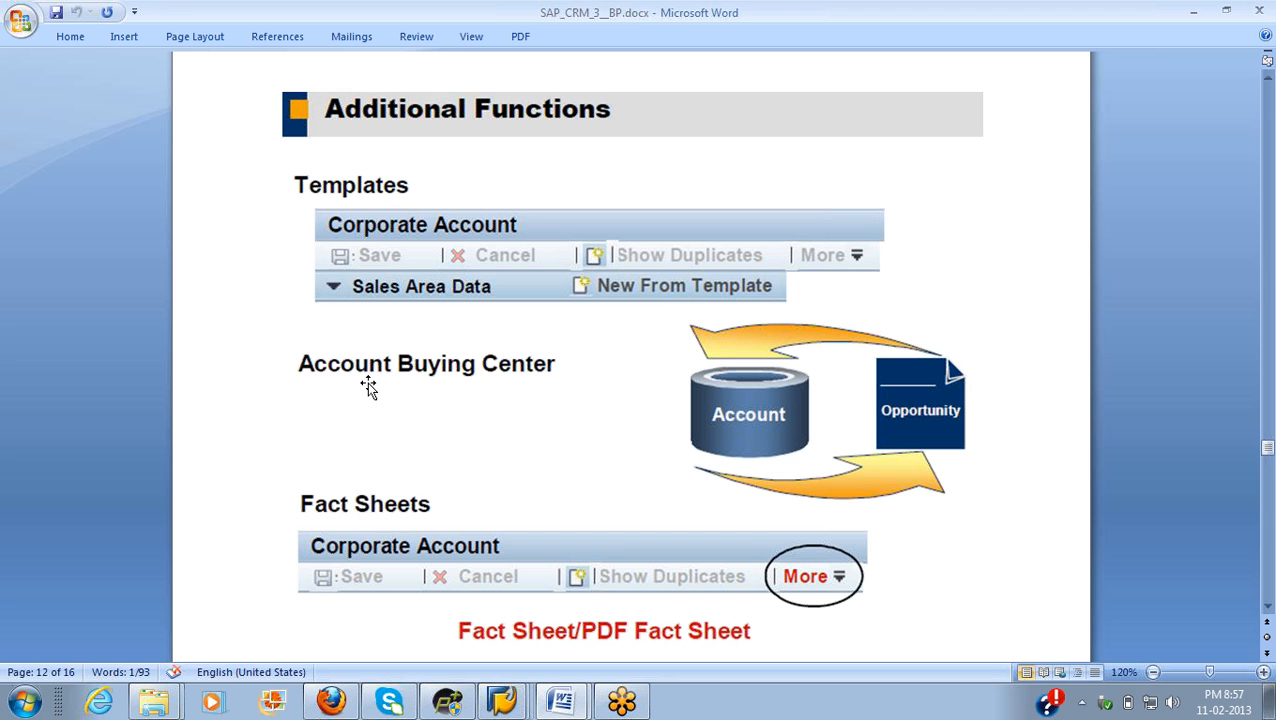